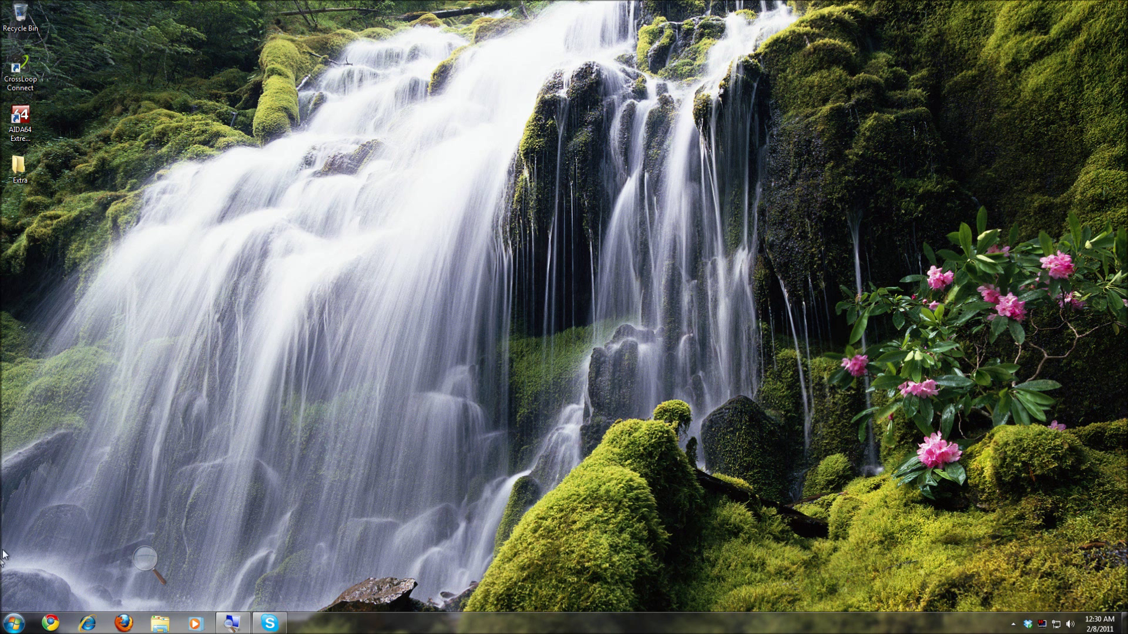
- Launch System Information from Start > All Programs > Accessories > System Tools
{"action": "left_click", "coordinate": [13, 622]}
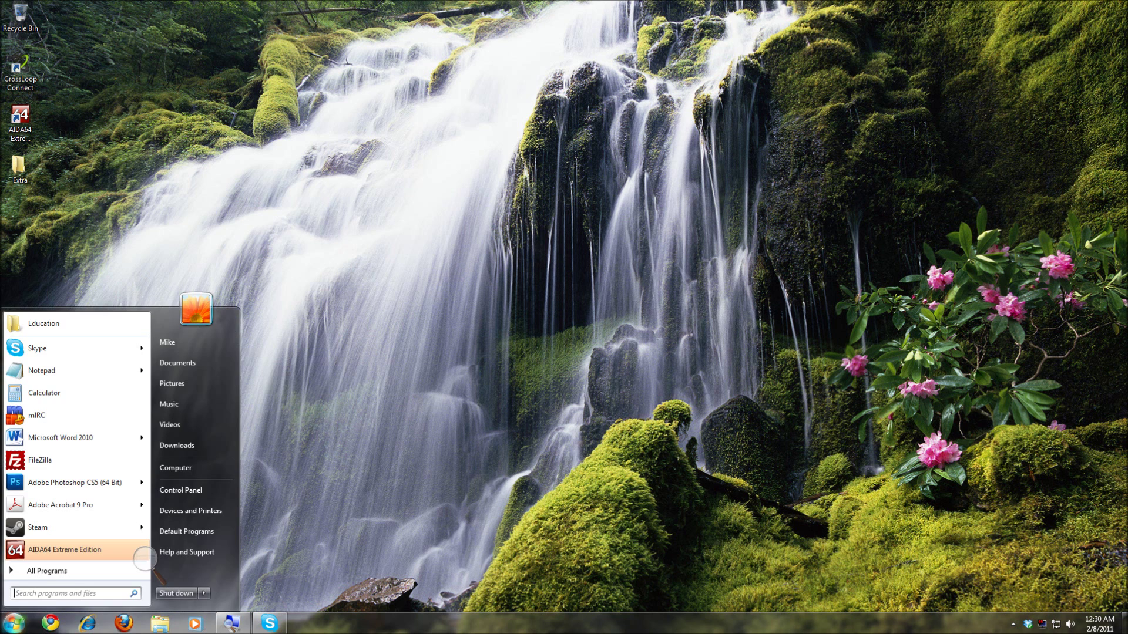
{"action": "left_click", "coordinate": [41, 571]}
{"action": "scroll", "coordinate": [76, 501], "scroll_direction": "down", "scroll_amount": 4}
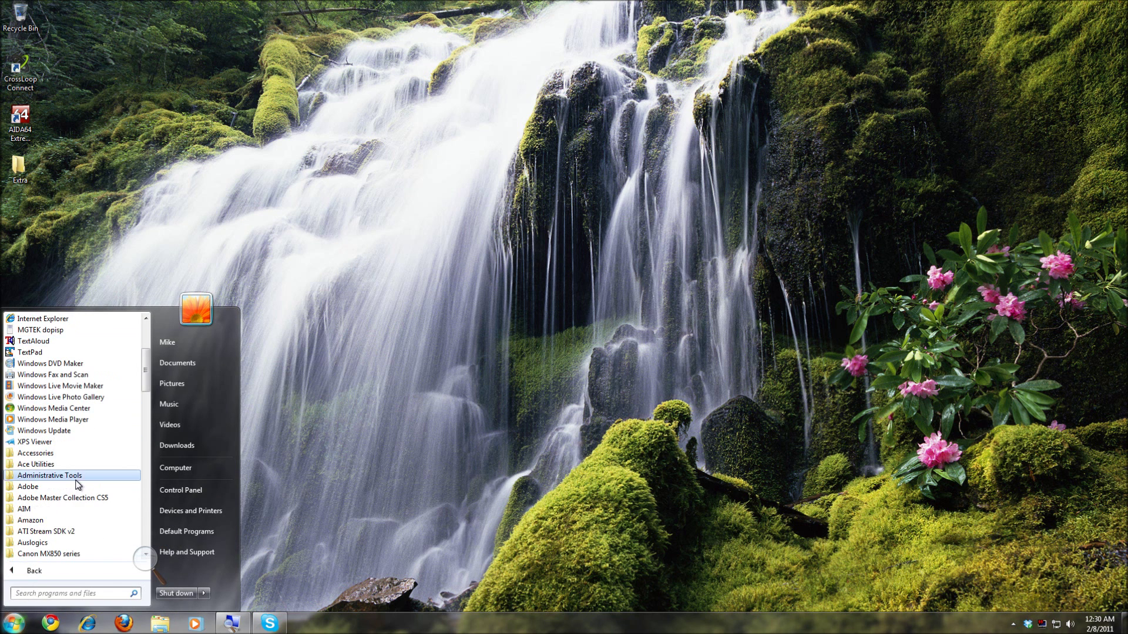
{"action": "left_click", "coordinate": [83, 457]}
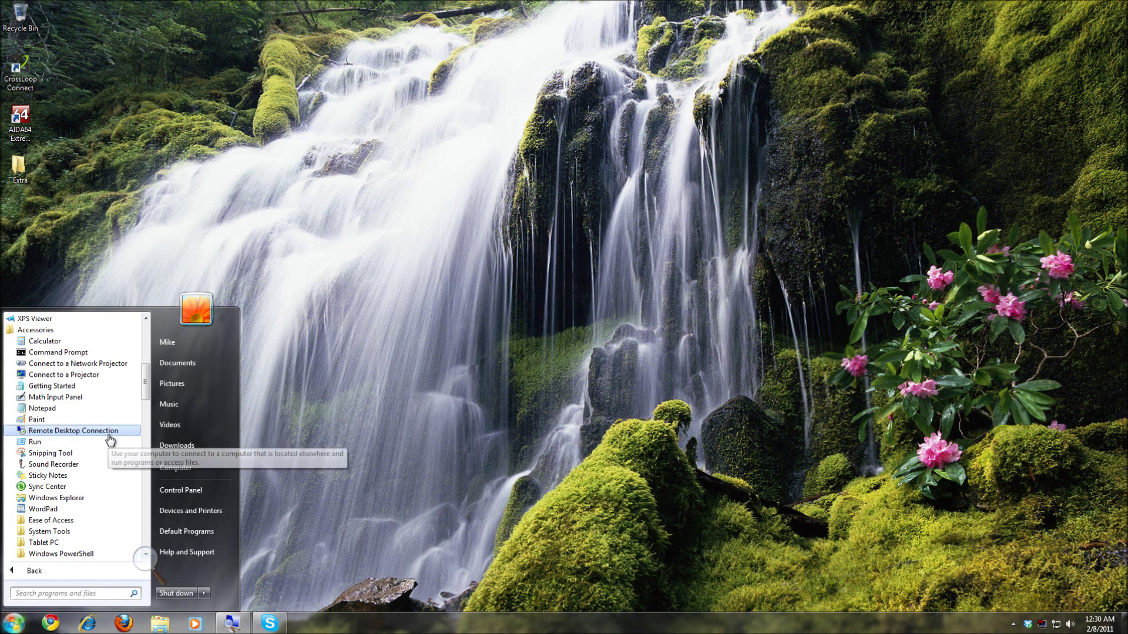
{"action": "scroll", "coordinate": [108, 440], "scroll_direction": "down", "scroll_amount": 2}
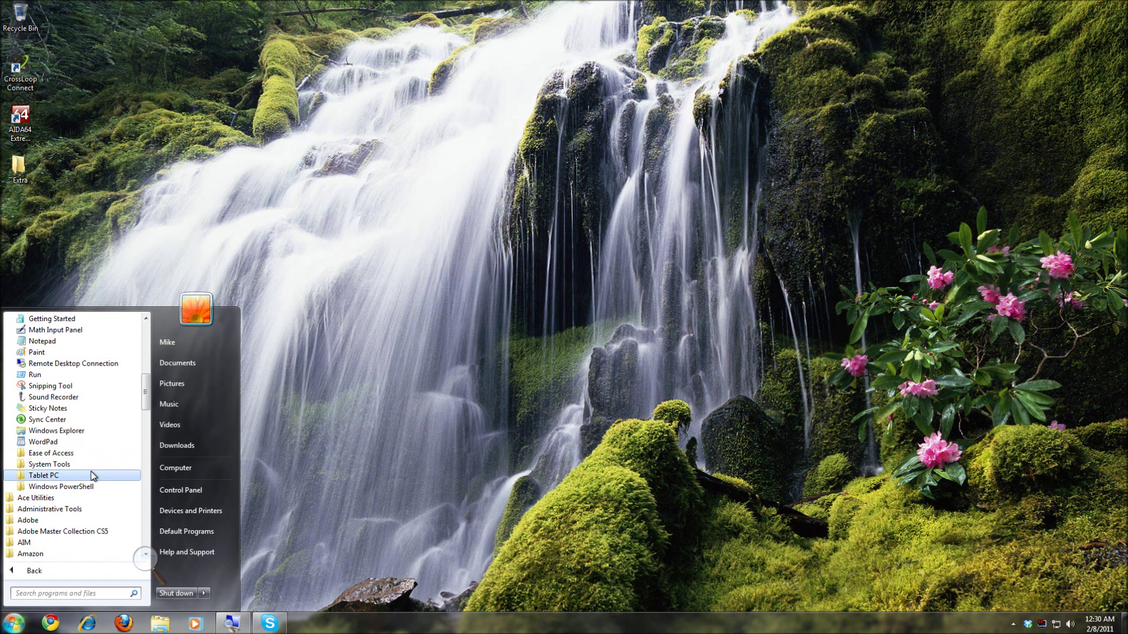
{"action": "left_click", "coordinate": [94, 470]}
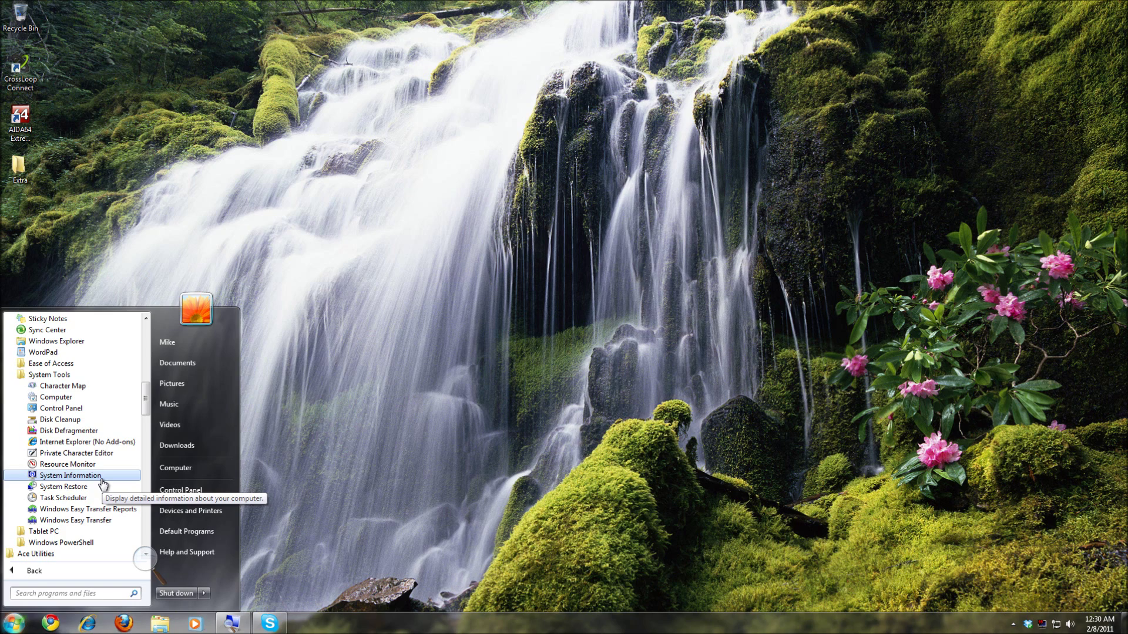
{"action": "left_click", "coordinate": [102, 481]}
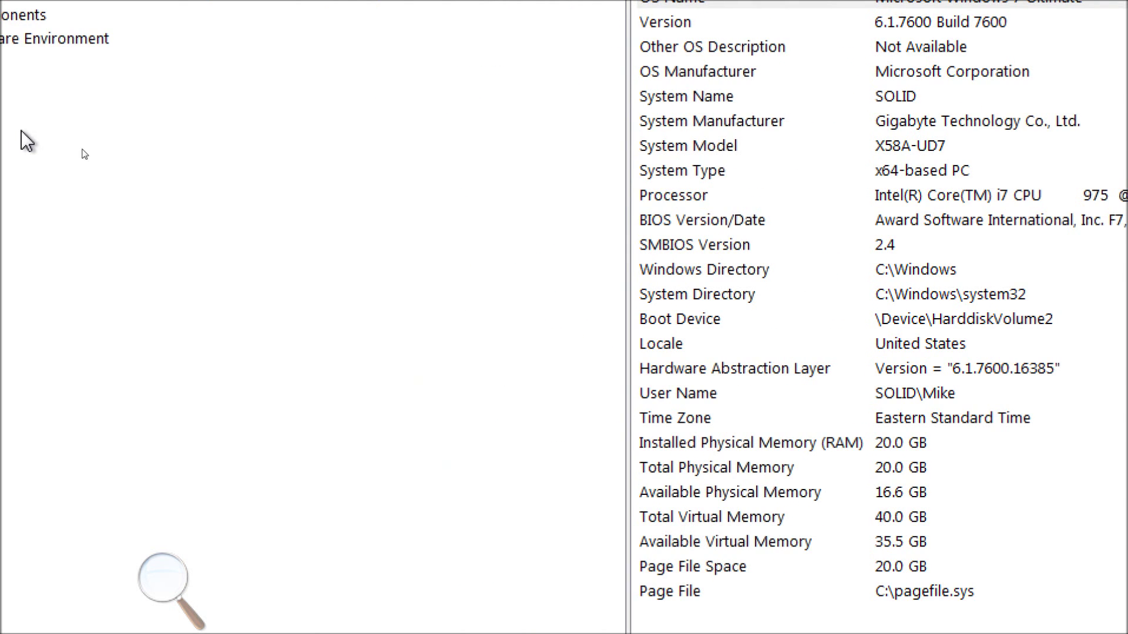
- Review the Hardware Resources Conflicts/Sharing and DMA pages in System Information
{"action": "left_click", "coordinate": [86, 139]}
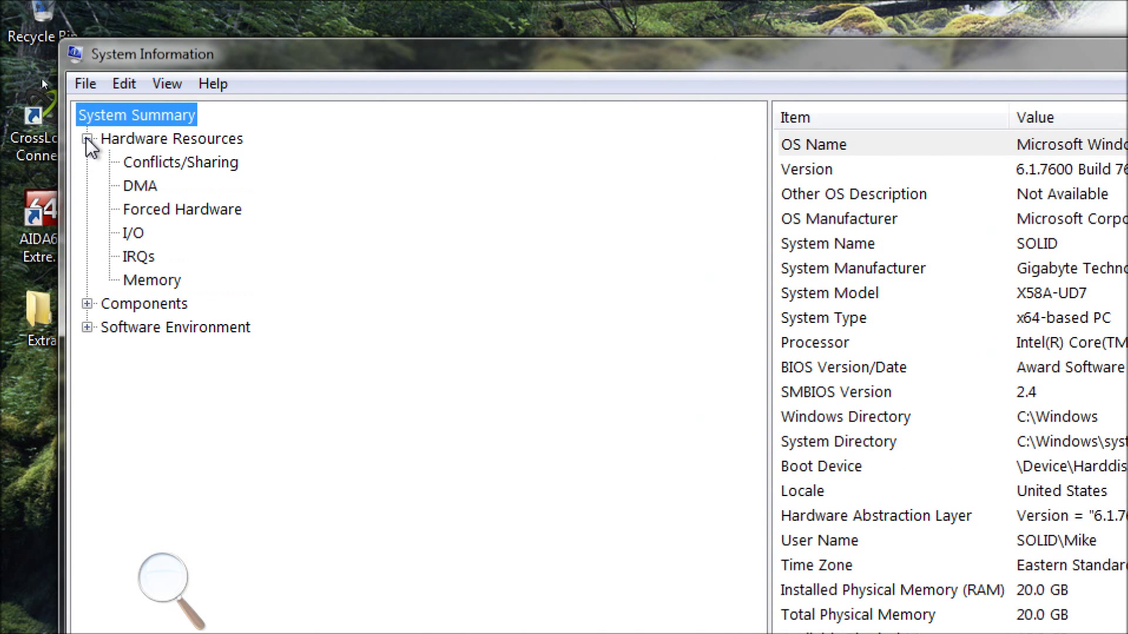
{"action": "left_click", "coordinate": [184, 162]}
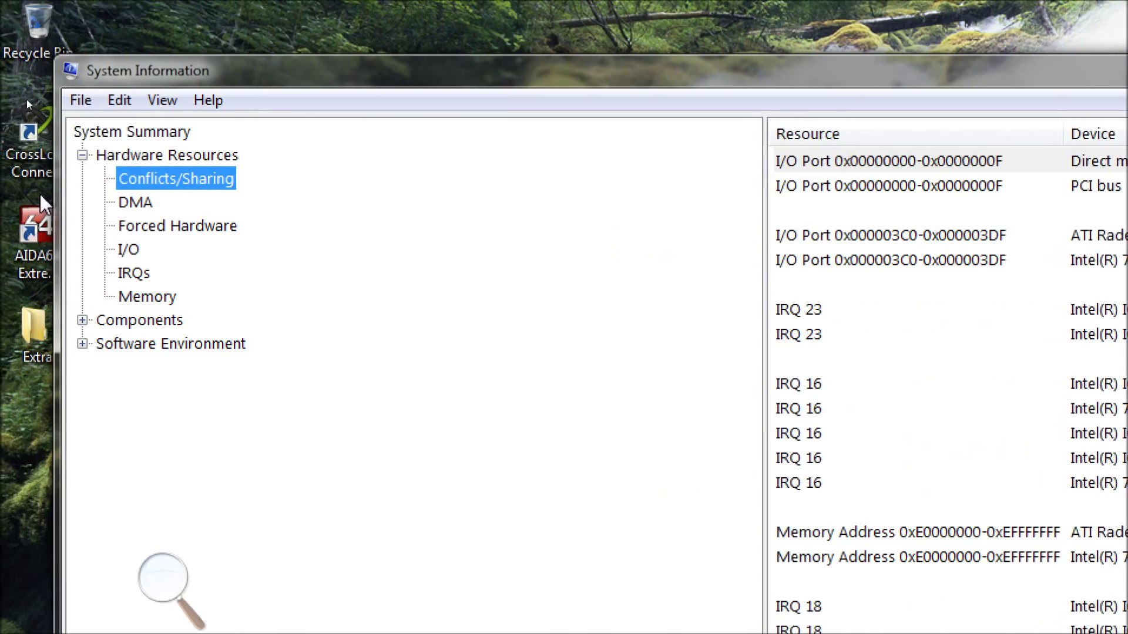
{"action": "left_click", "coordinate": [127, 202]}
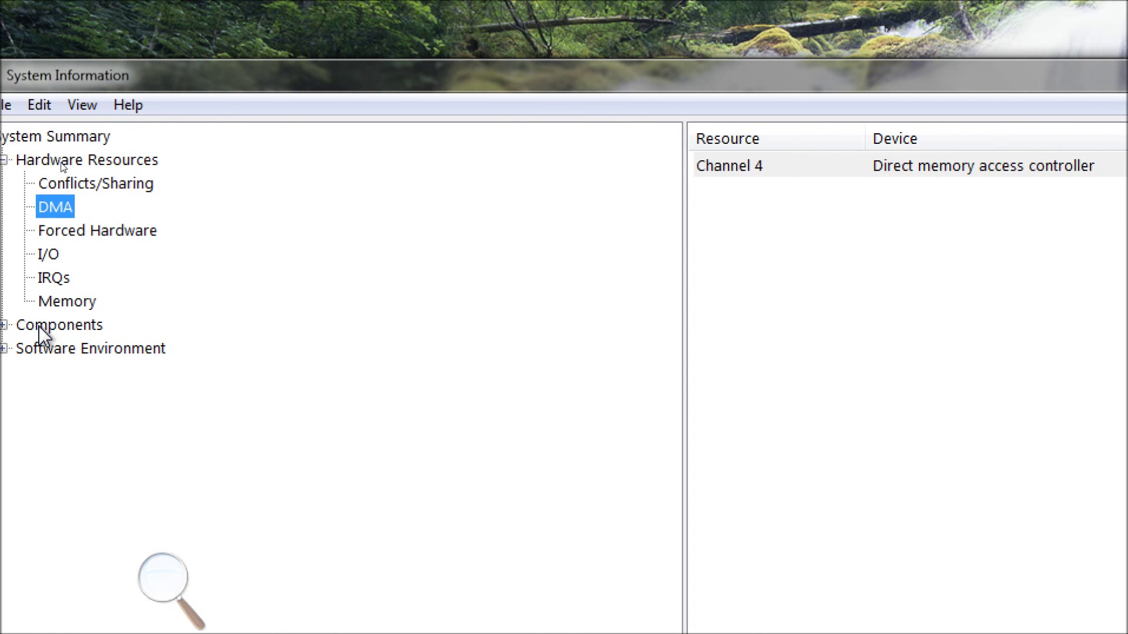
- Under Components, check the AMD sound device driver, then the CD-ROM DVD Writer on F:
{"action": "left_click", "coordinate": [34, 326]}
{"action": "left_click", "coordinate": [74, 395]}
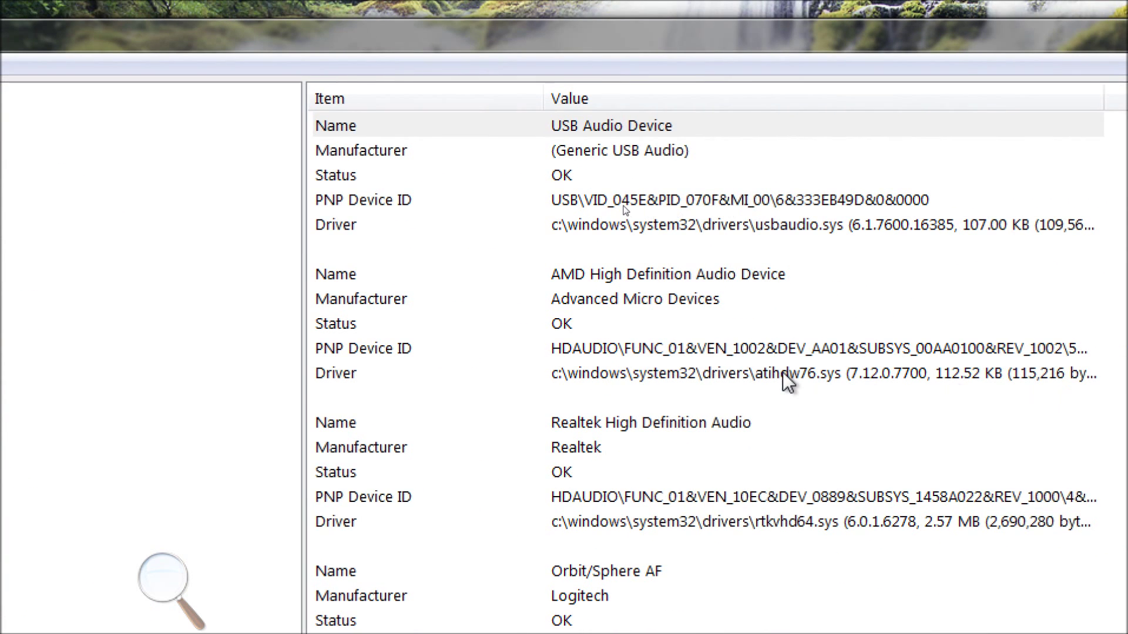
{"action": "left_click", "coordinate": [1005, 410]}
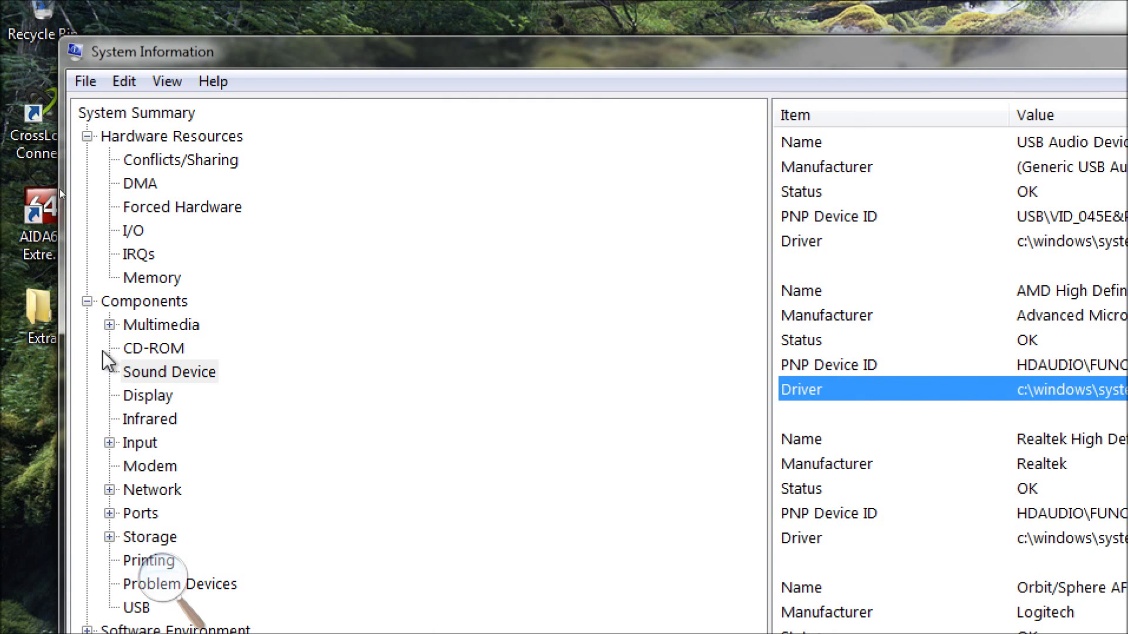
{"action": "left_click", "coordinate": [140, 355]}
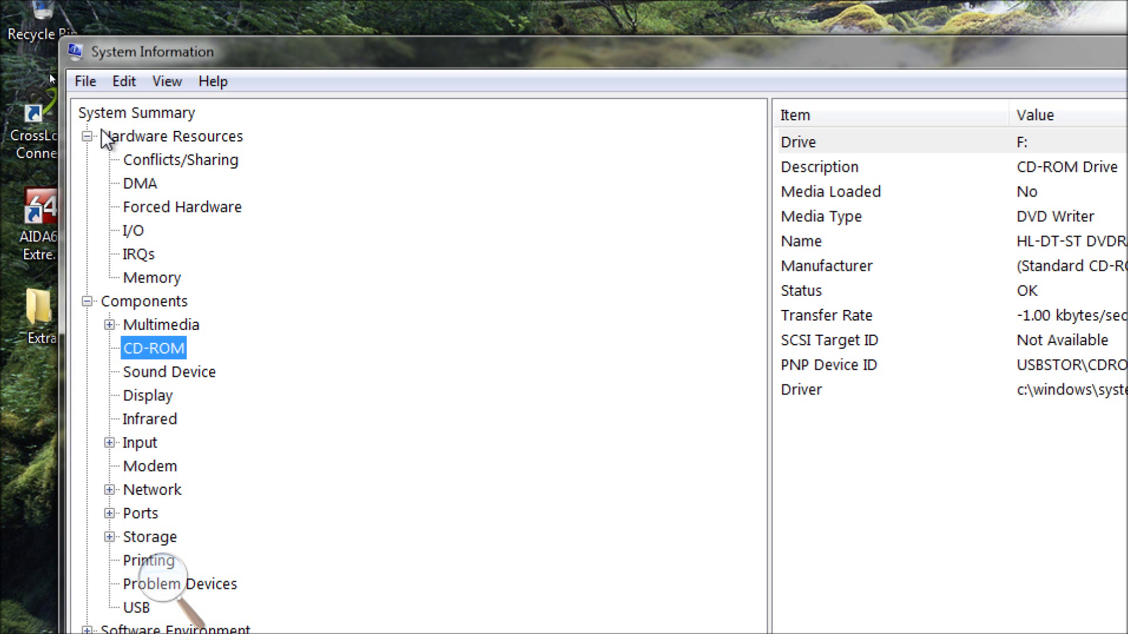
- Start a text export and then a system information save from File, cancelling both
{"action": "left_click", "coordinate": [87, 82]}
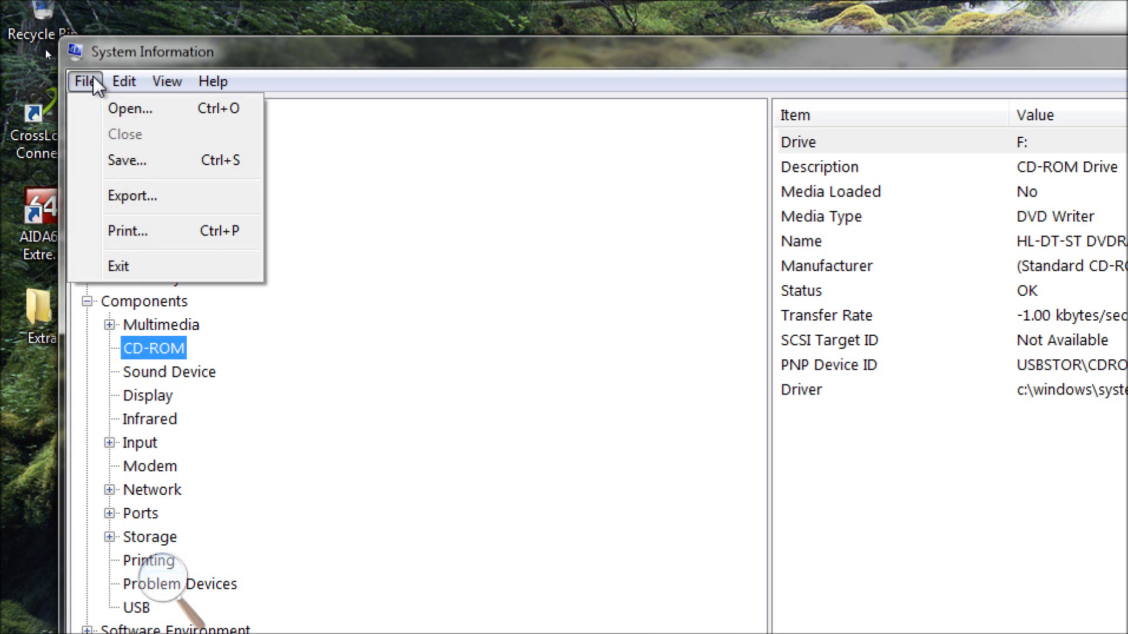
{"action": "left_click", "coordinate": [147, 197]}
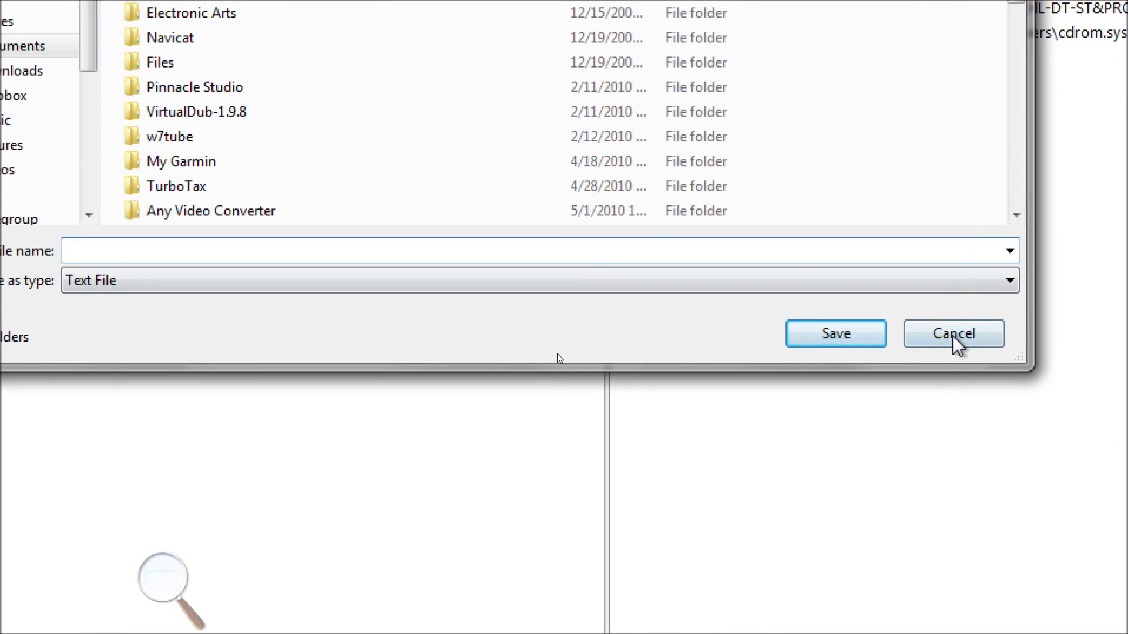
{"action": "left_click", "coordinate": [1104, 436]}
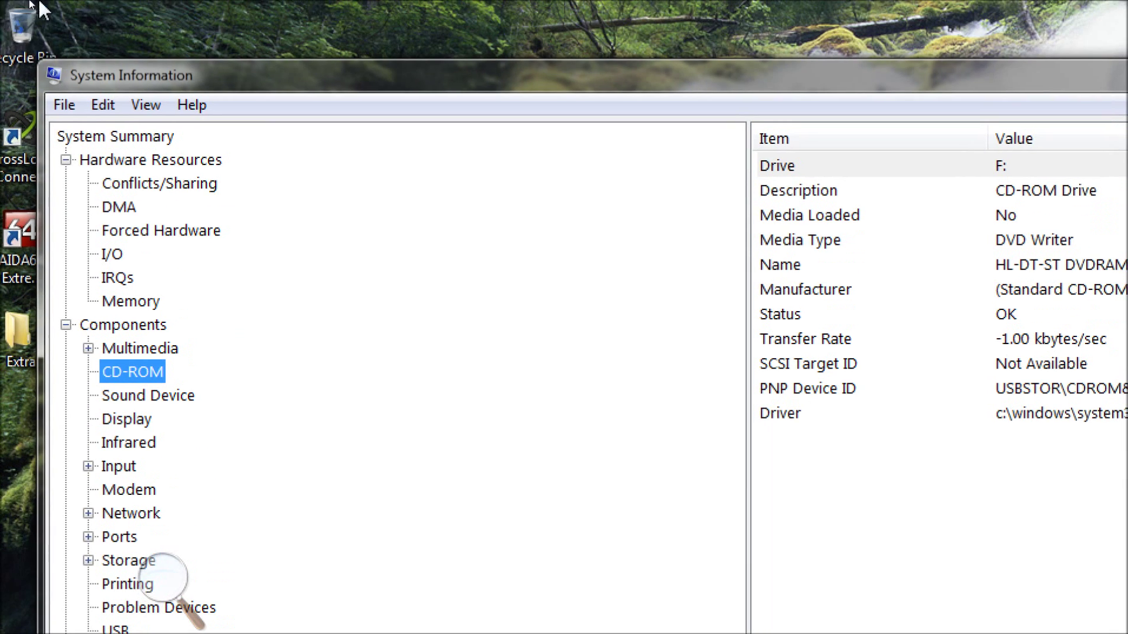
{"action": "left_click", "coordinate": [64, 104]}
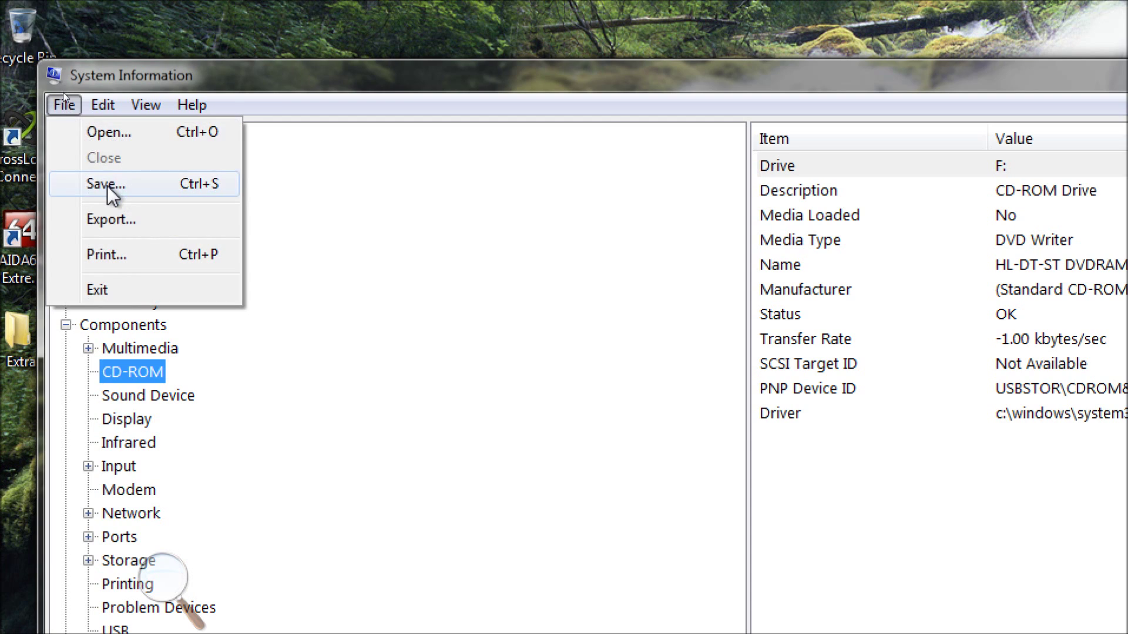
{"action": "left_click", "coordinate": [81, 185]}
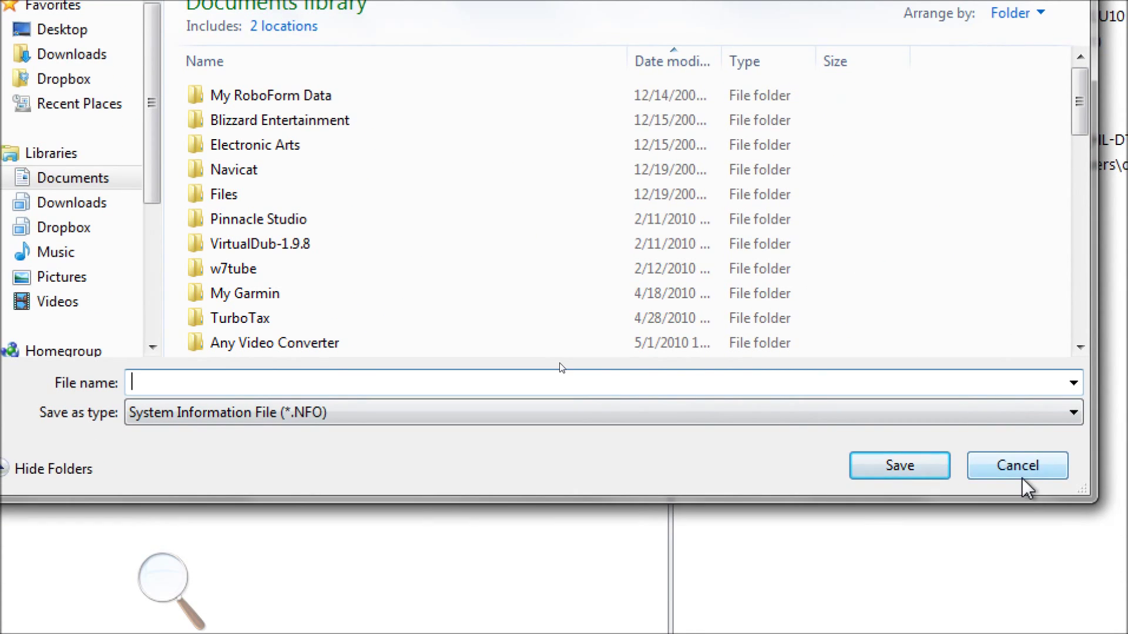
{"action": "left_click", "coordinate": [1033, 558]}
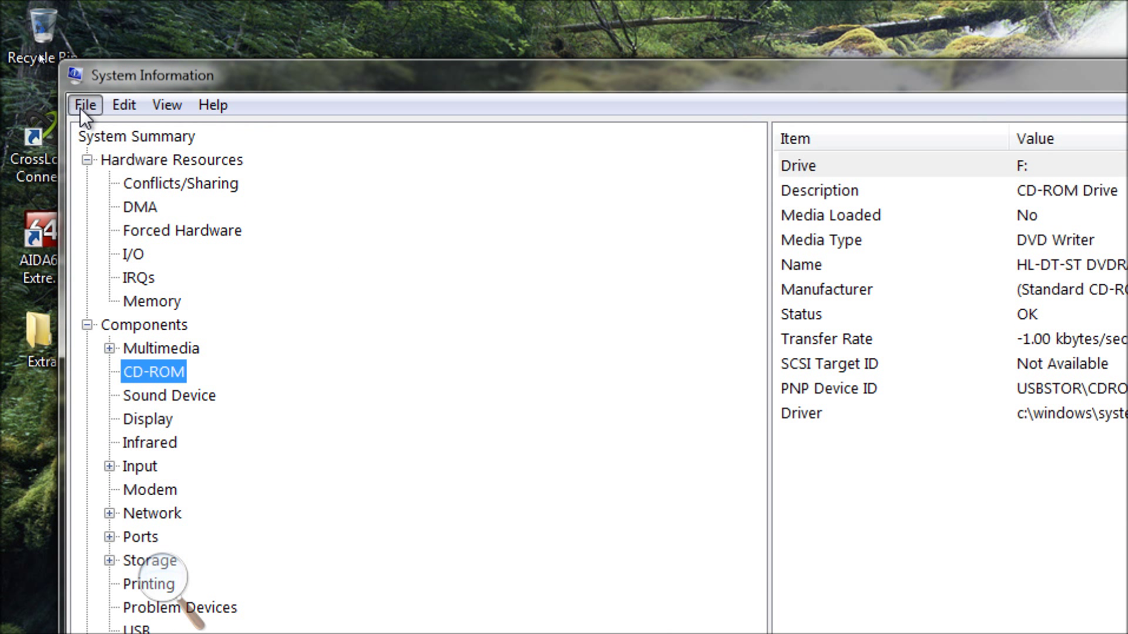
- Close the File menu and view the Storage > SCSI controllers (JMicron and Intel)
{"action": "left_click", "coordinate": [84, 106]}
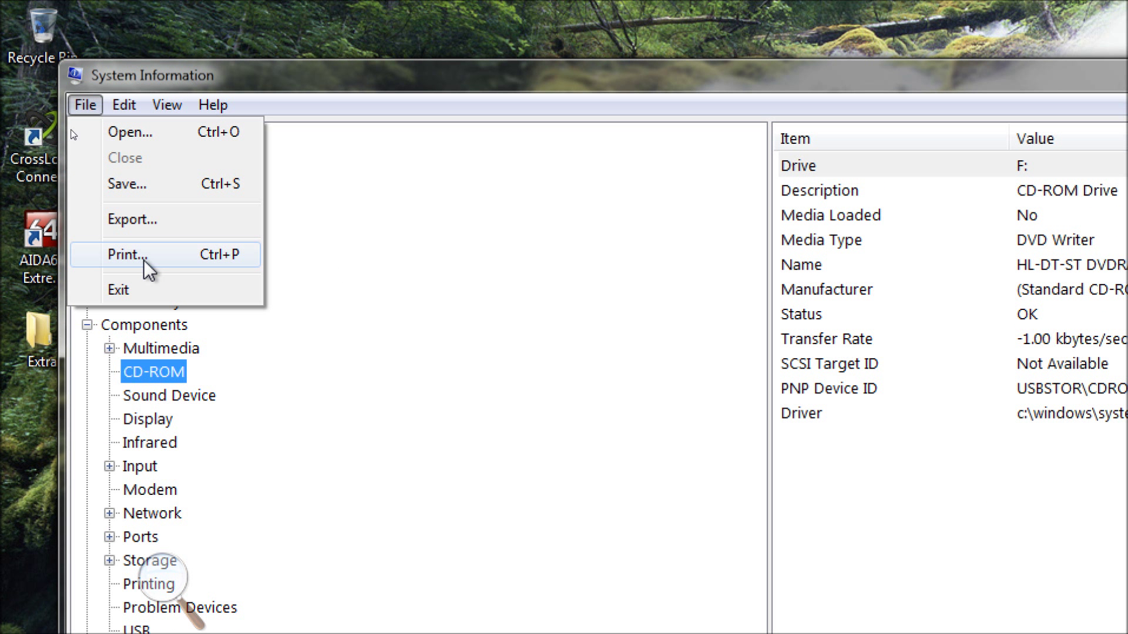
{"action": "left_click", "coordinate": [252, 559]}
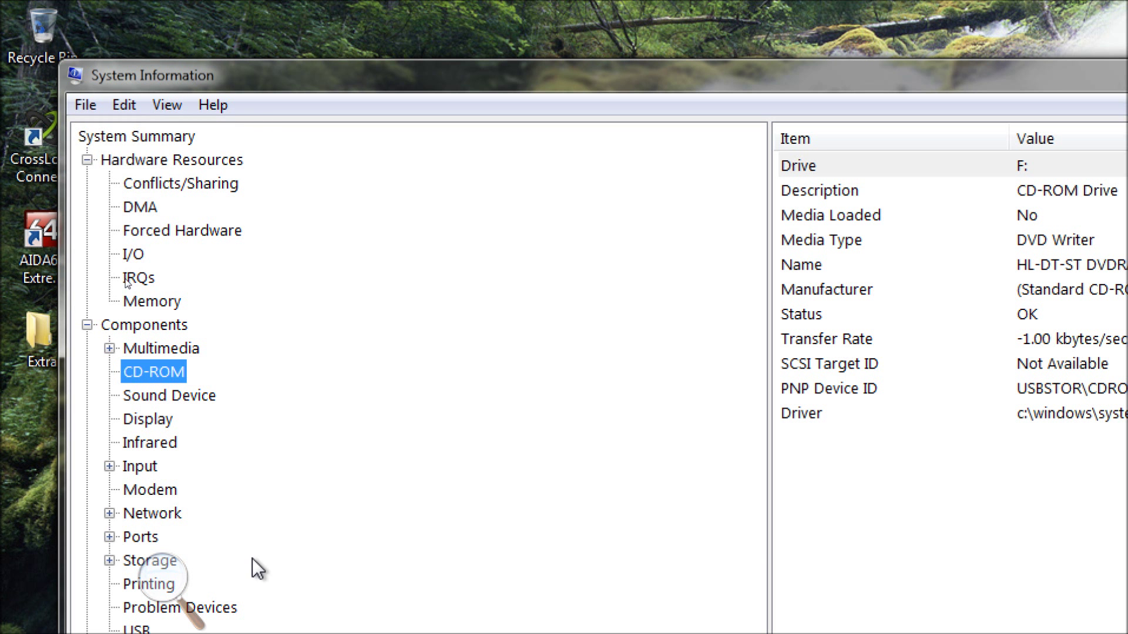
{"action": "left_click", "coordinate": [110, 560]}
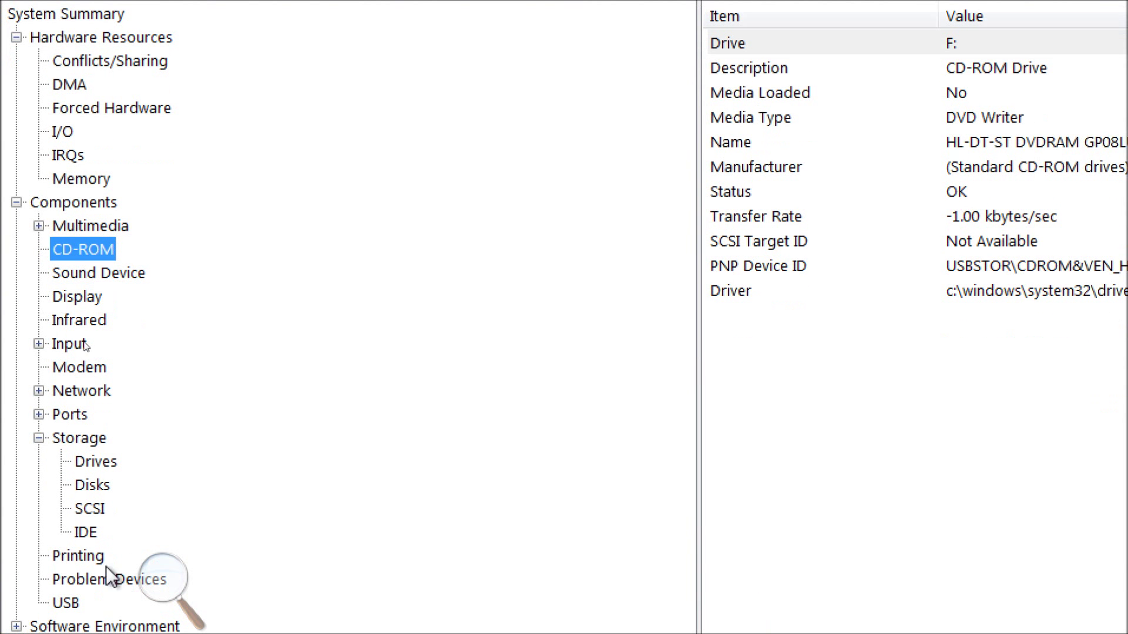
{"action": "left_click", "coordinate": [88, 508]}
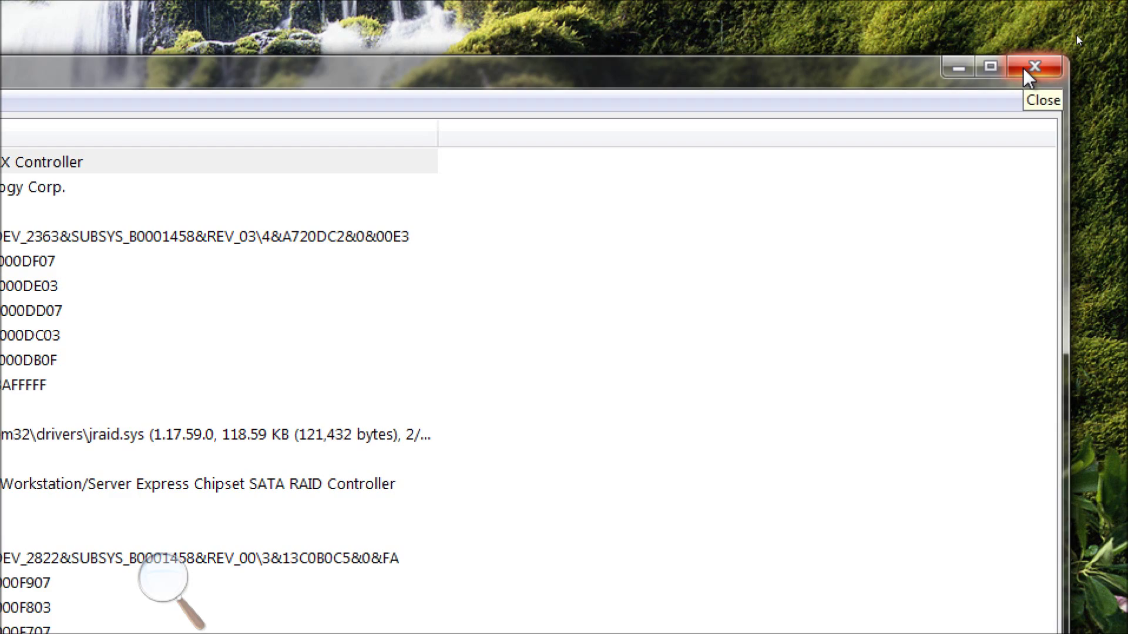
- Close System Information and open AIDA64 Extreme Edition from its desktop shortcut
{"action": "left_click", "coordinate": [1024, 75]}
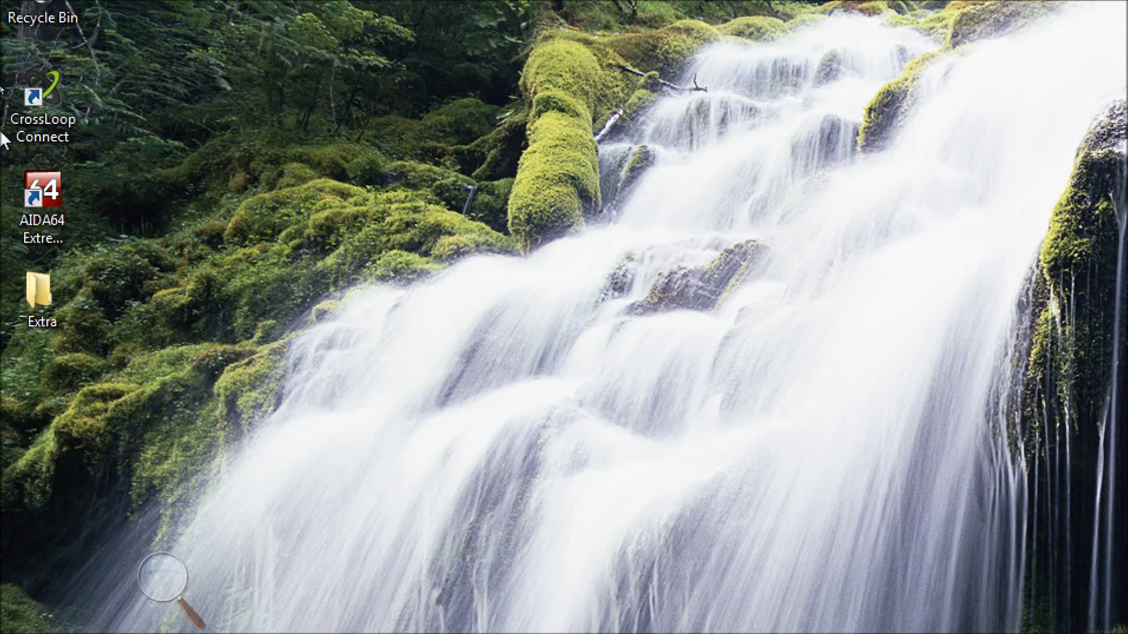
{"action": "left_click", "coordinate": [62, 218]}
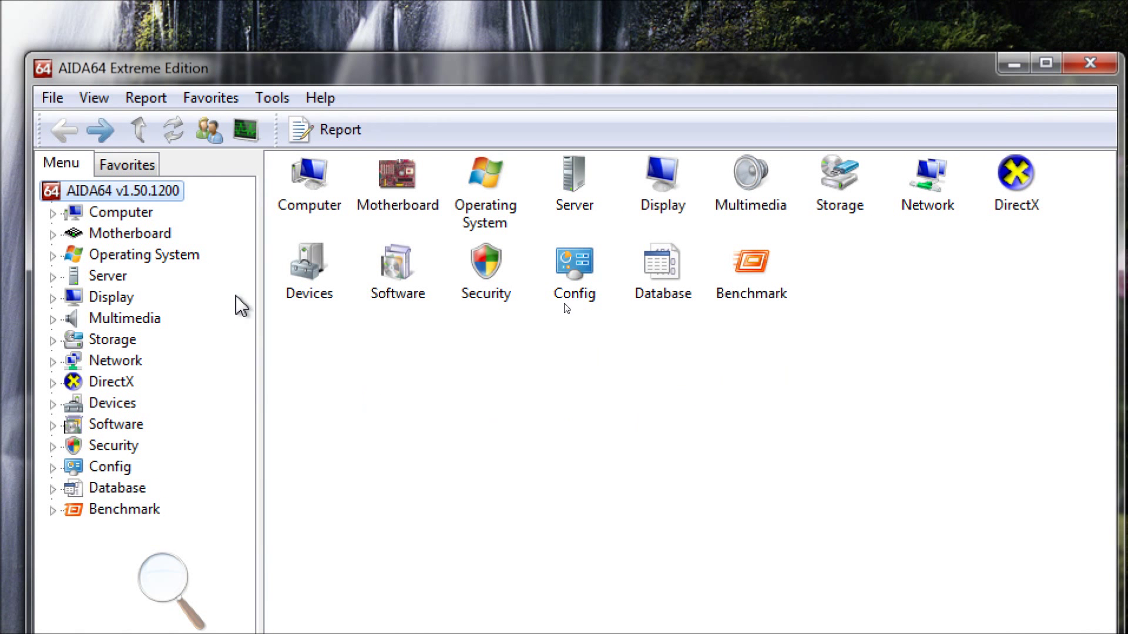
{"action": "left_click", "coordinate": [276, 99]}
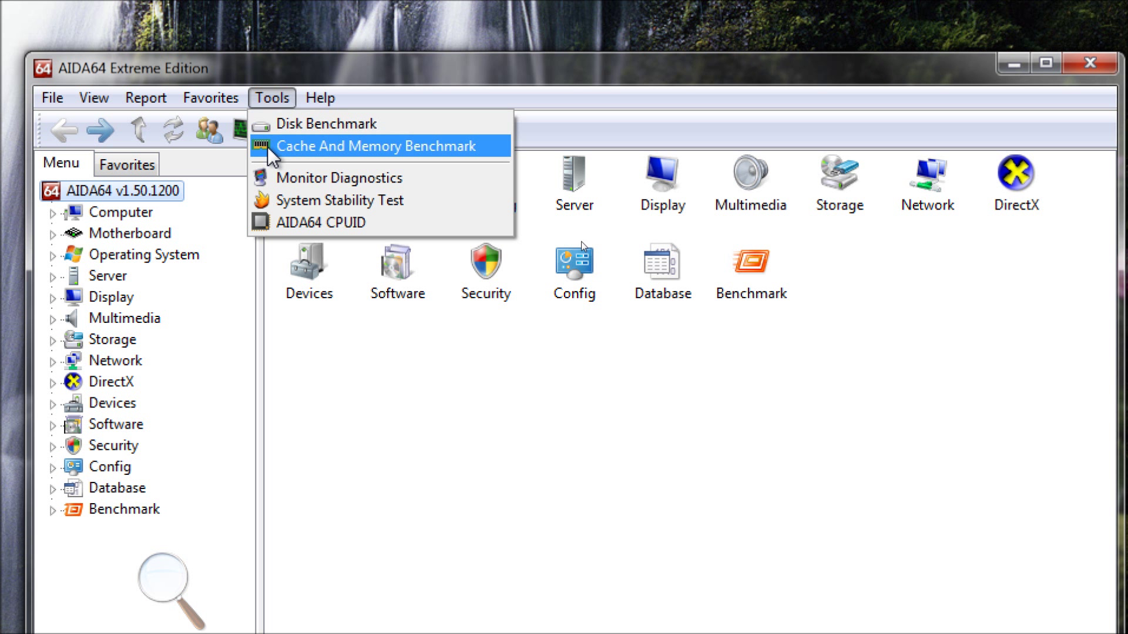
{"action": "left_click", "coordinate": [340, 385]}
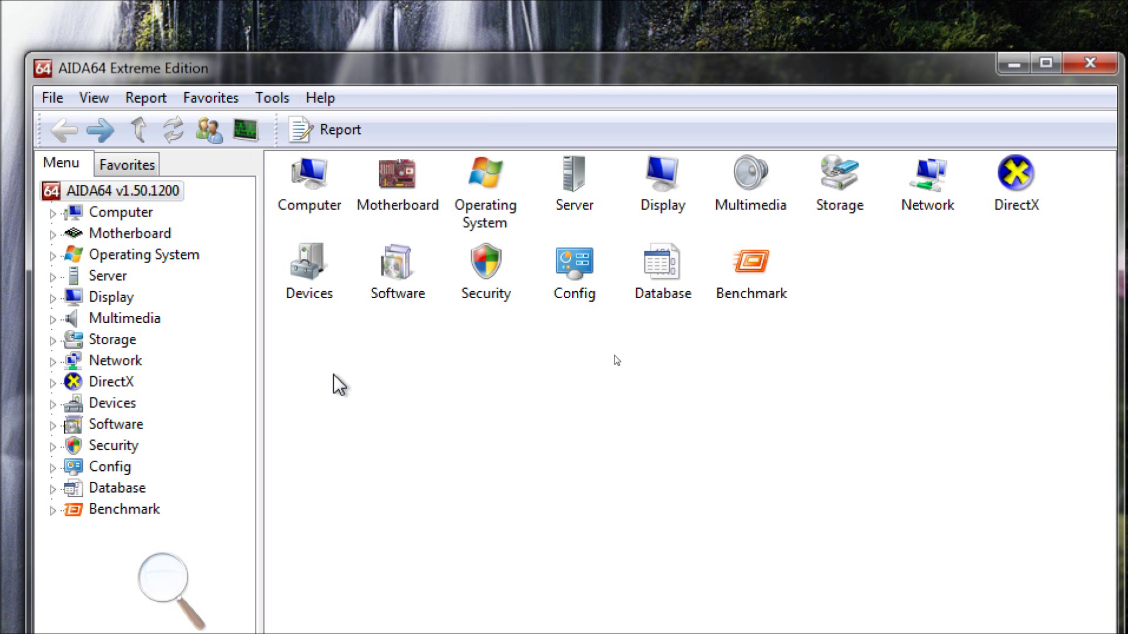
- Expand Motherboard in AIDA64 and view the CPU, motherboard and memory usage pages
{"action": "left_click", "coordinate": [112, 233]}
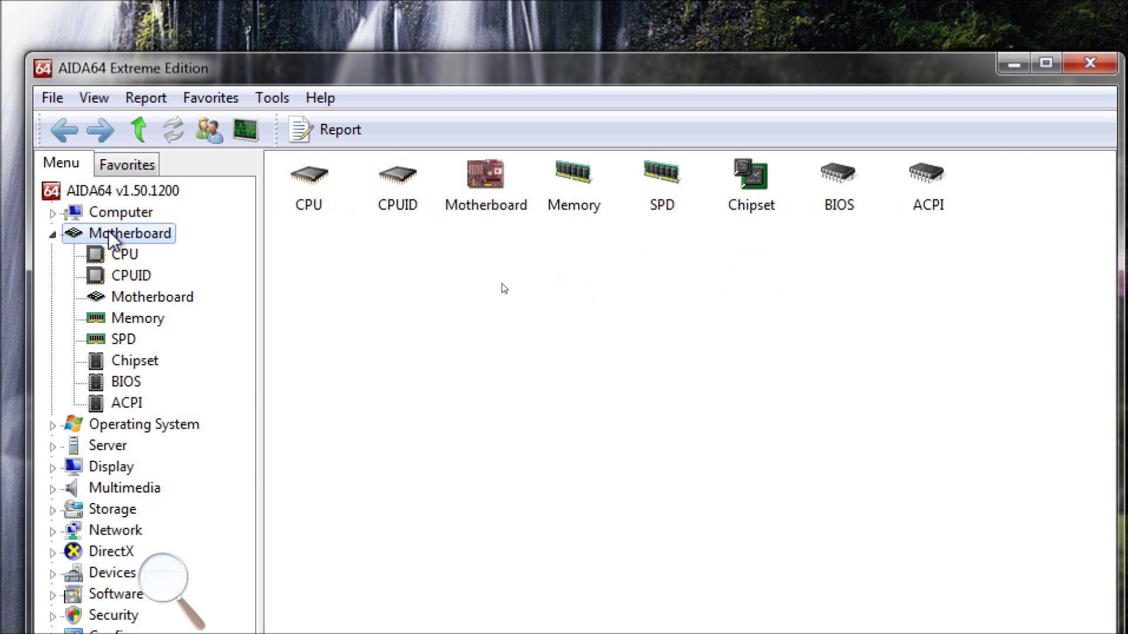
{"action": "left_click", "coordinate": [123, 258]}
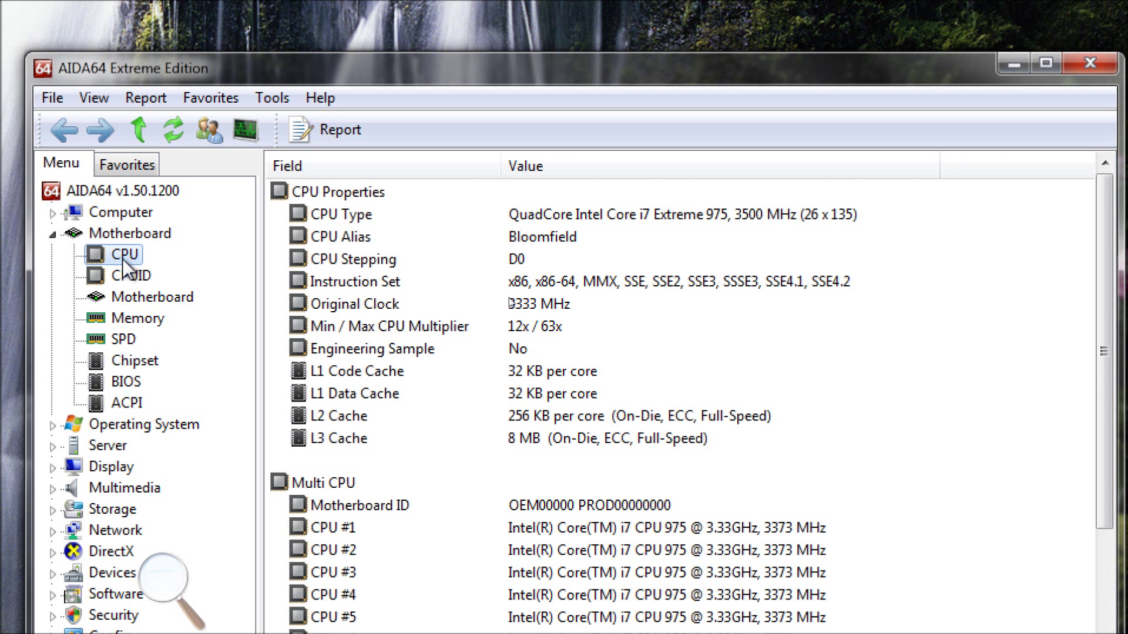
{"action": "left_click", "coordinate": [123, 296]}
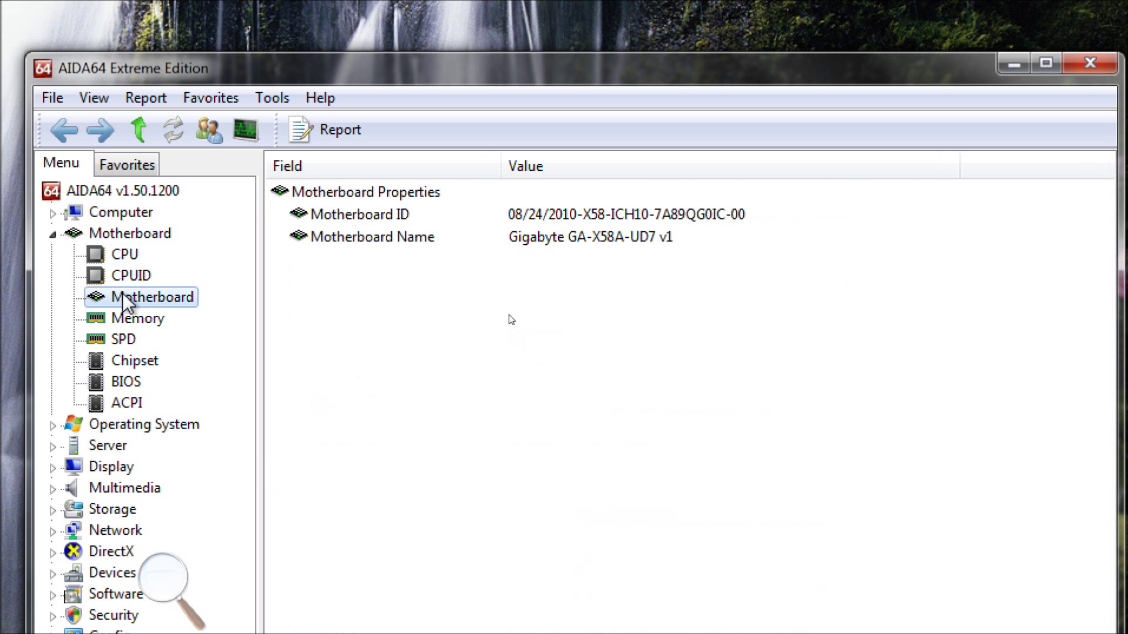
{"action": "left_click", "coordinate": [133, 322]}
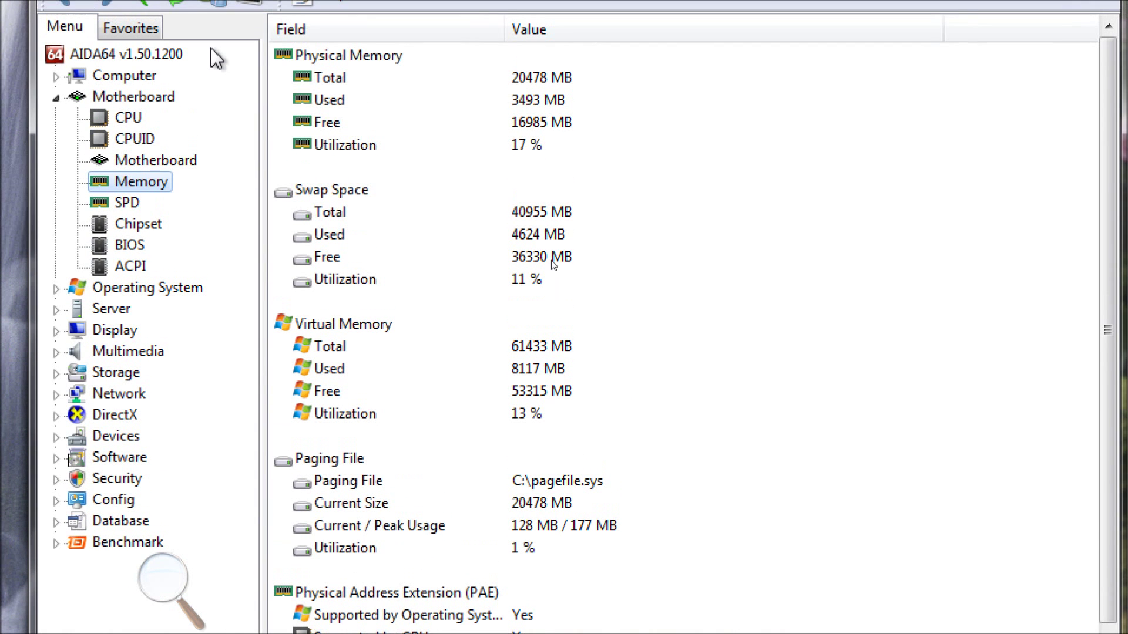
- View the SPD and chipset pages, then the Computer > Sensor temperature readings
{"action": "left_click", "coordinate": [128, 201]}
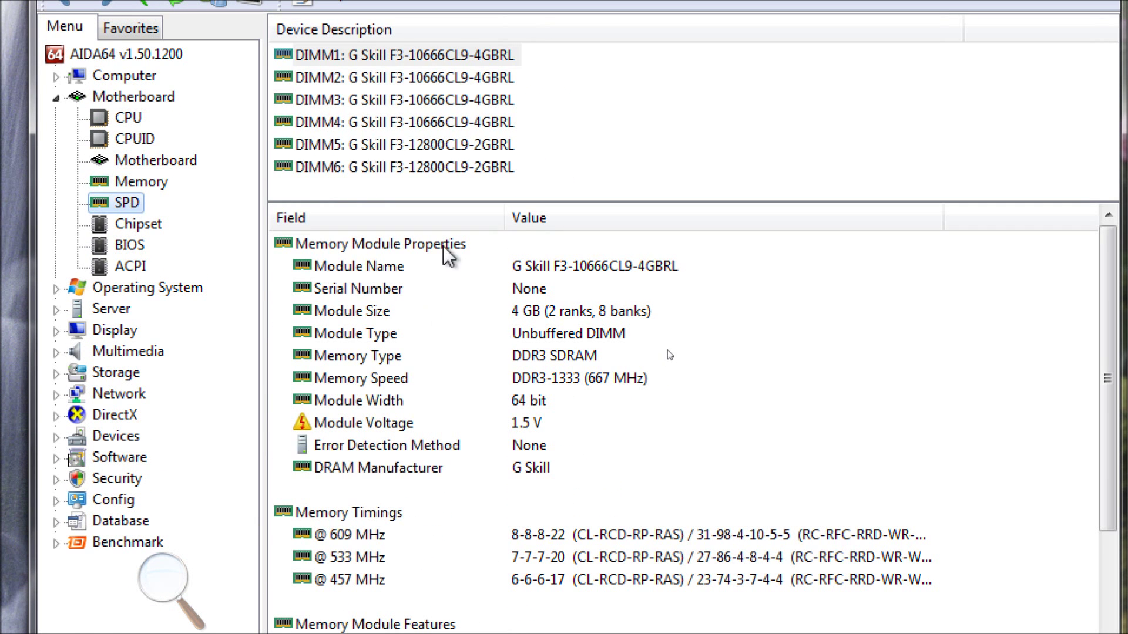
{"action": "left_click", "coordinate": [137, 223]}
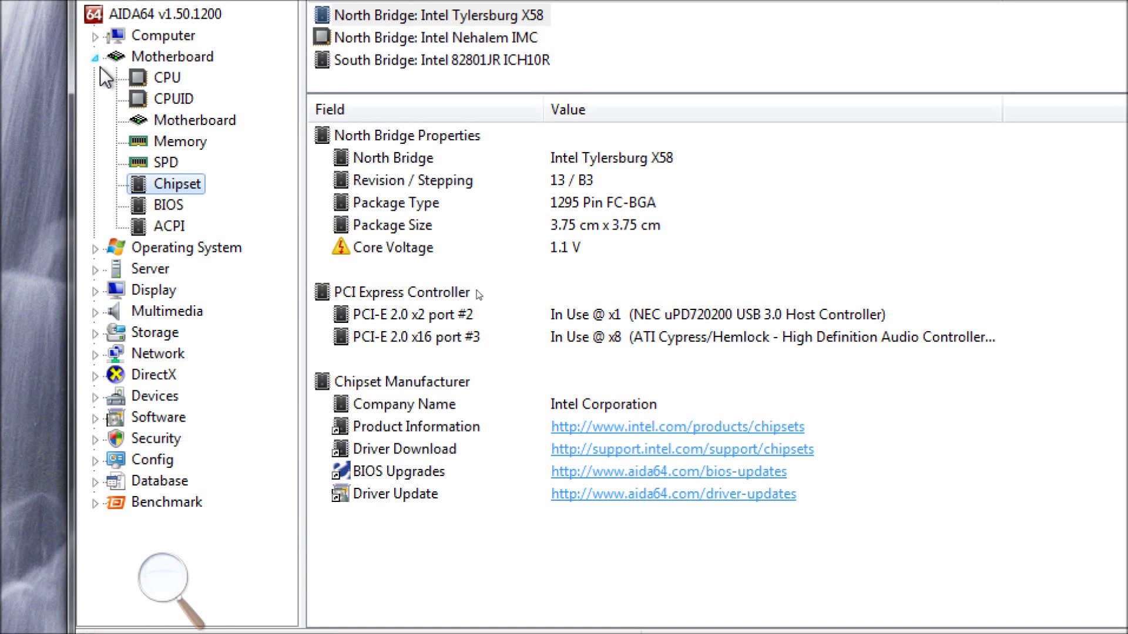
{"action": "left_click", "coordinate": [94, 36]}
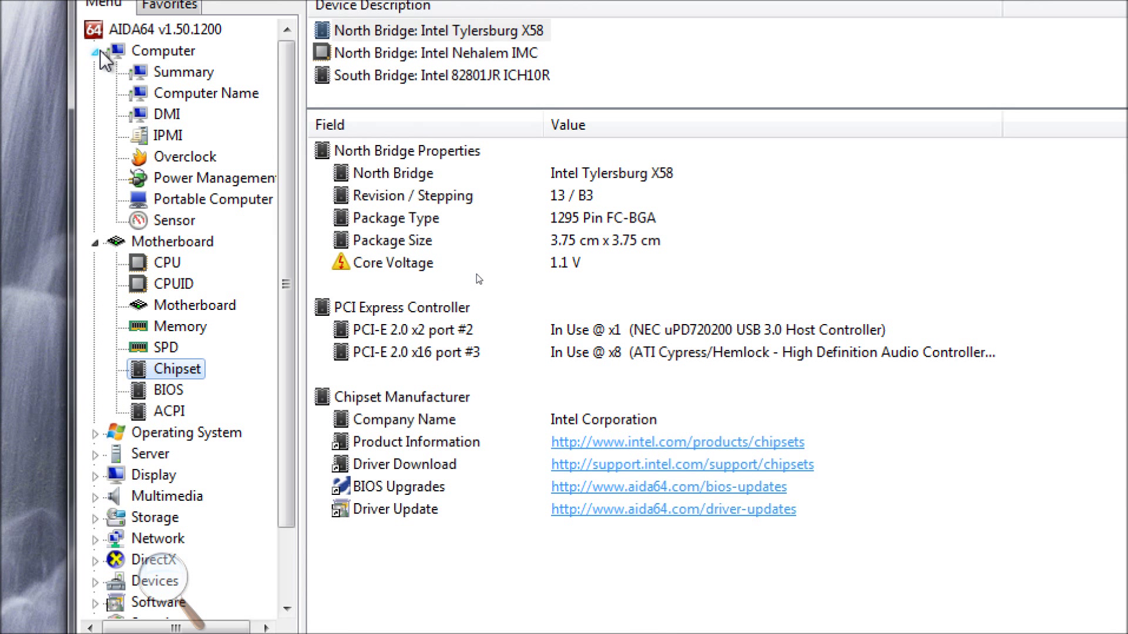
{"action": "left_click", "coordinate": [171, 223]}
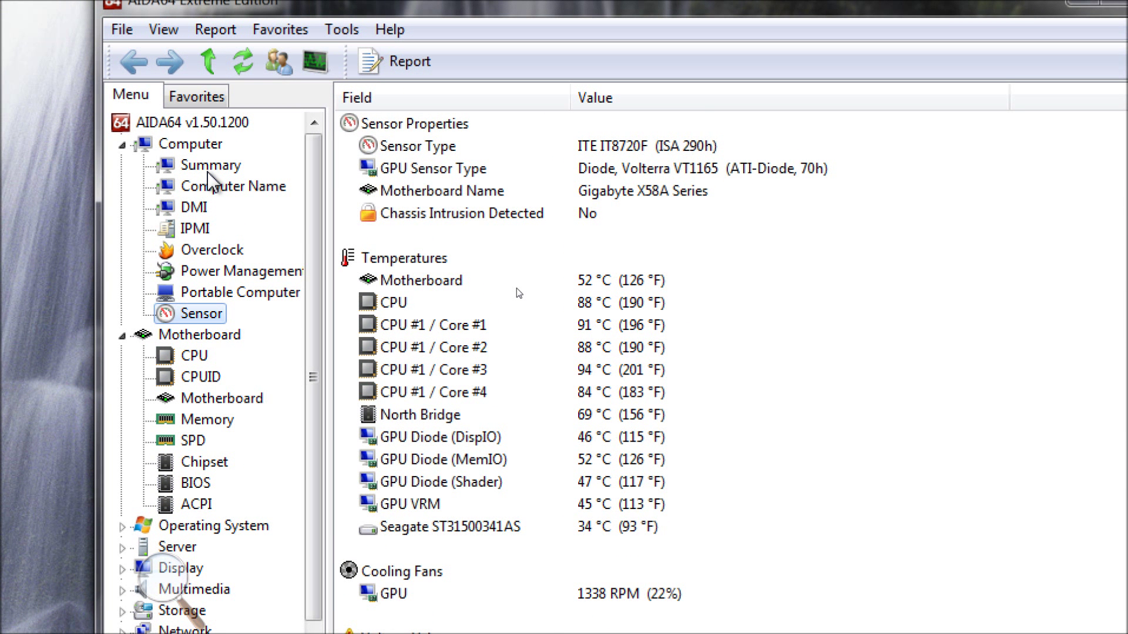
- View the AIDA64 Summary, back out of Quick Report, then open the Computer Name page
{"action": "left_click", "coordinate": [207, 172]}
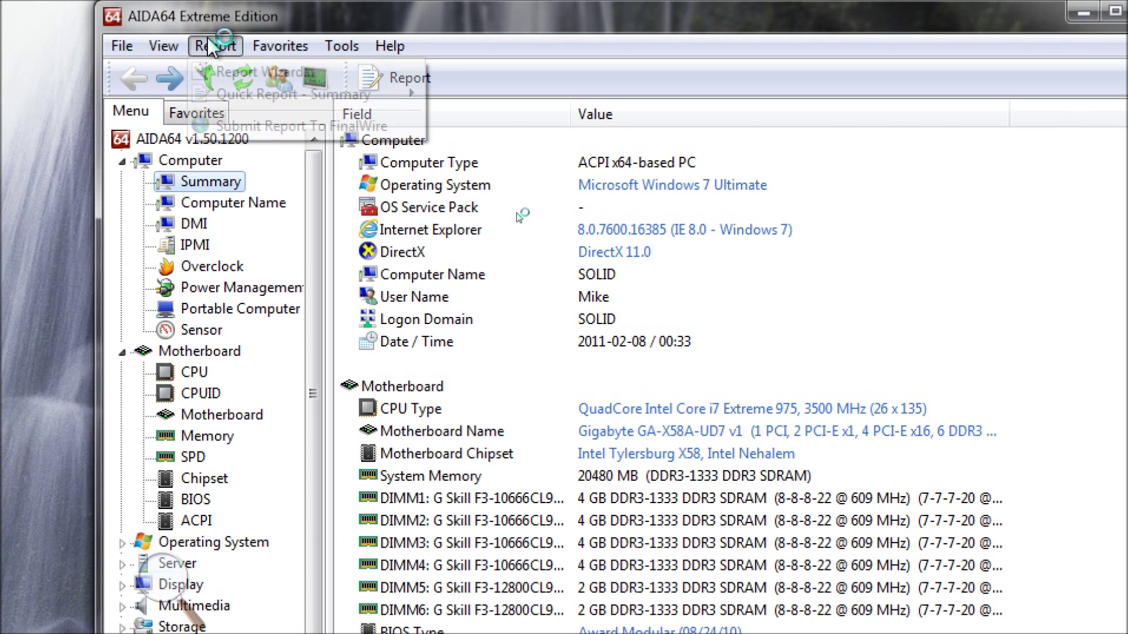
{"action": "left_click", "coordinate": [215, 29]}
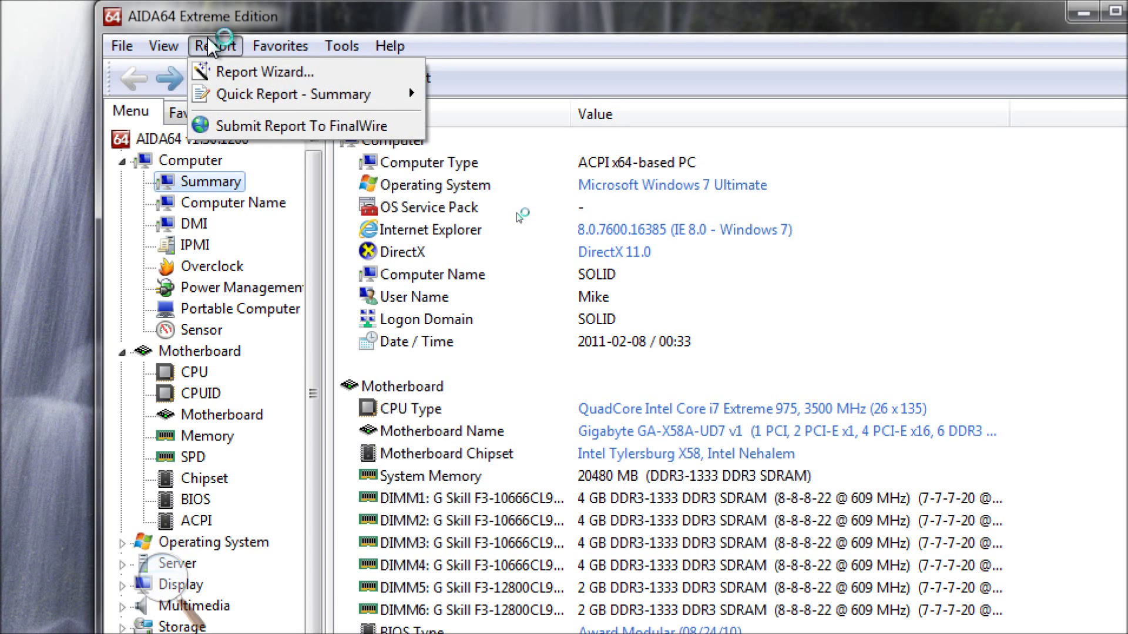
{"action": "mouse_move", "coordinate": [247, 83]}
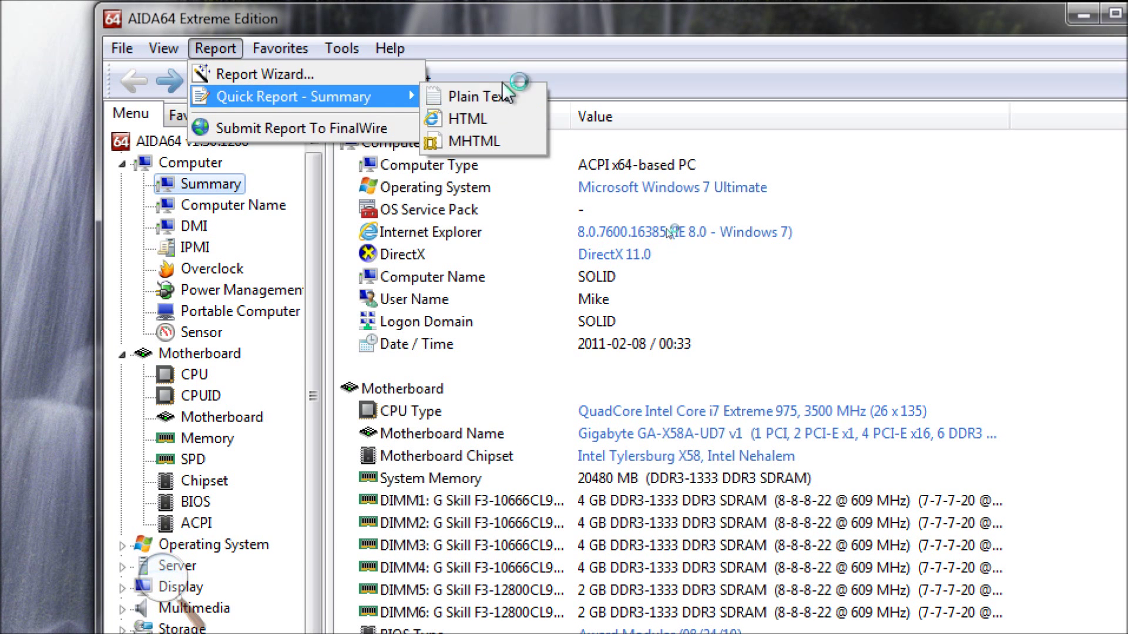
{"action": "left_click", "coordinate": [536, 45]}
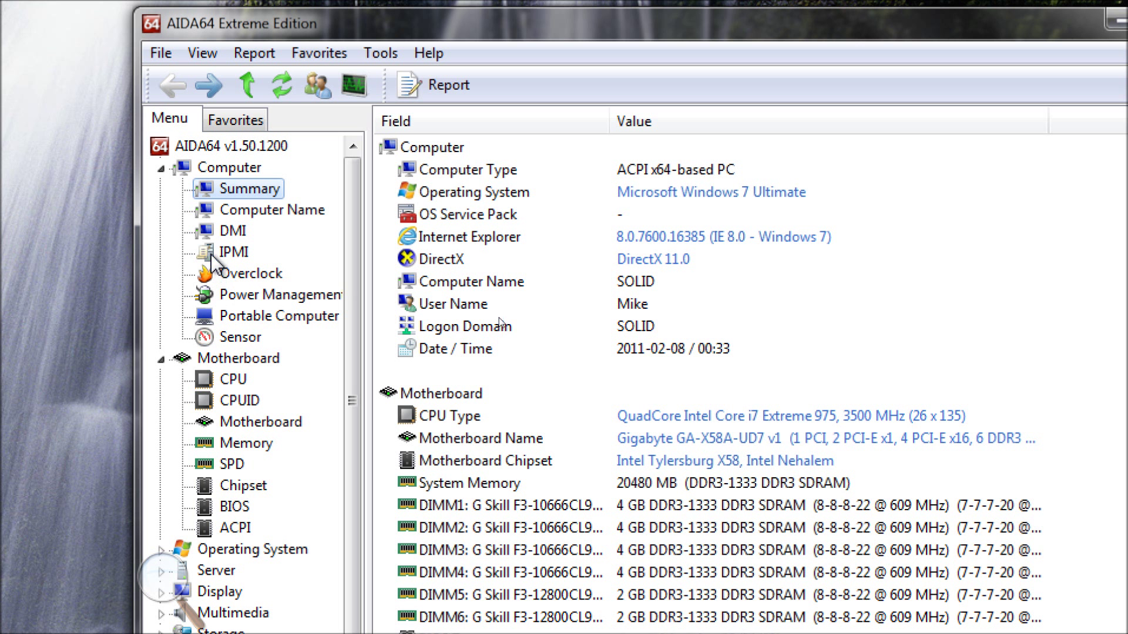
{"action": "left_click", "coordinate": [235, 214]}
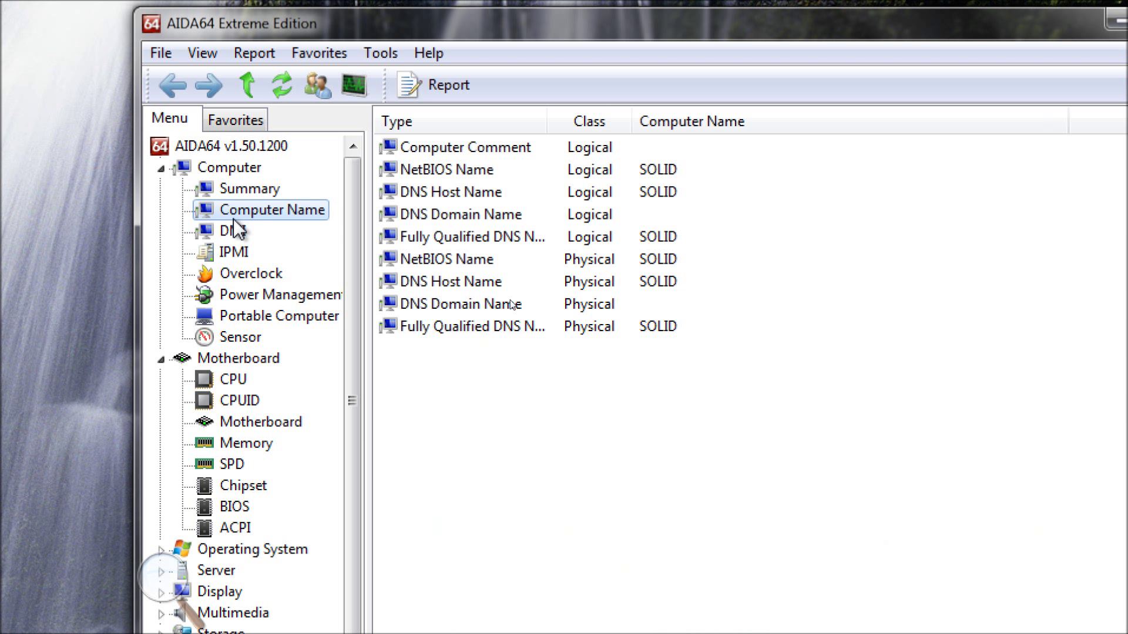
- View the UpTime statistics, then Software > Installed Programs and Scheduled tasks
{"action": "scroll", "coordinate": [279, 367], "scroll_direction": "down", "scroll_amount": 2}
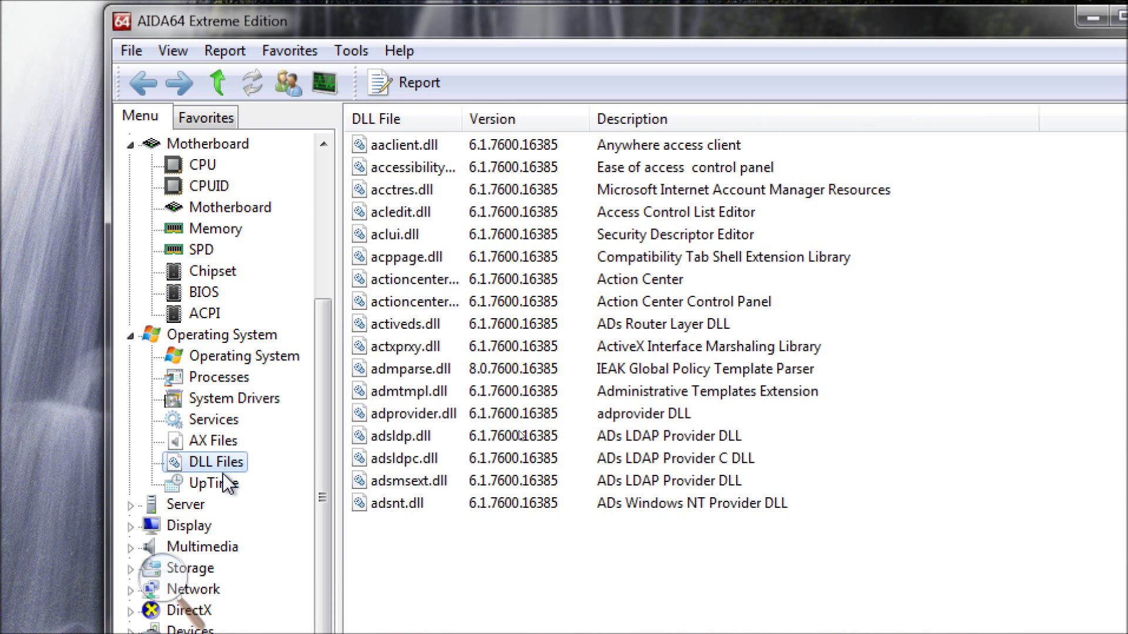
{"action": "left_click", "coordinate": [216, 484]}
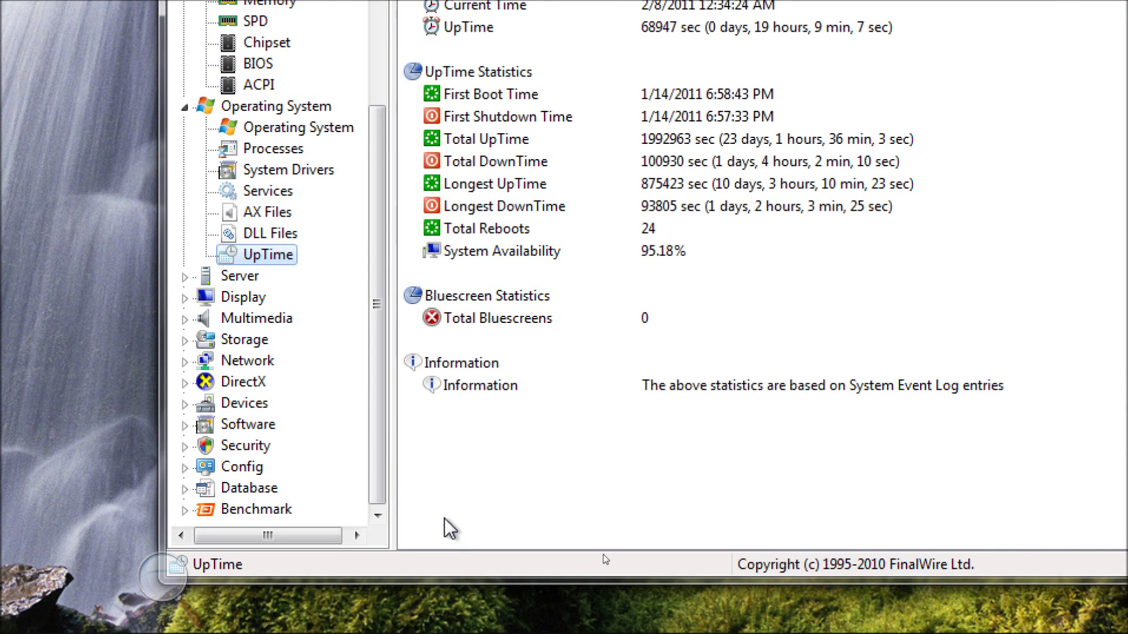
{"action": "double_click", "coordinate": [259, 423]}
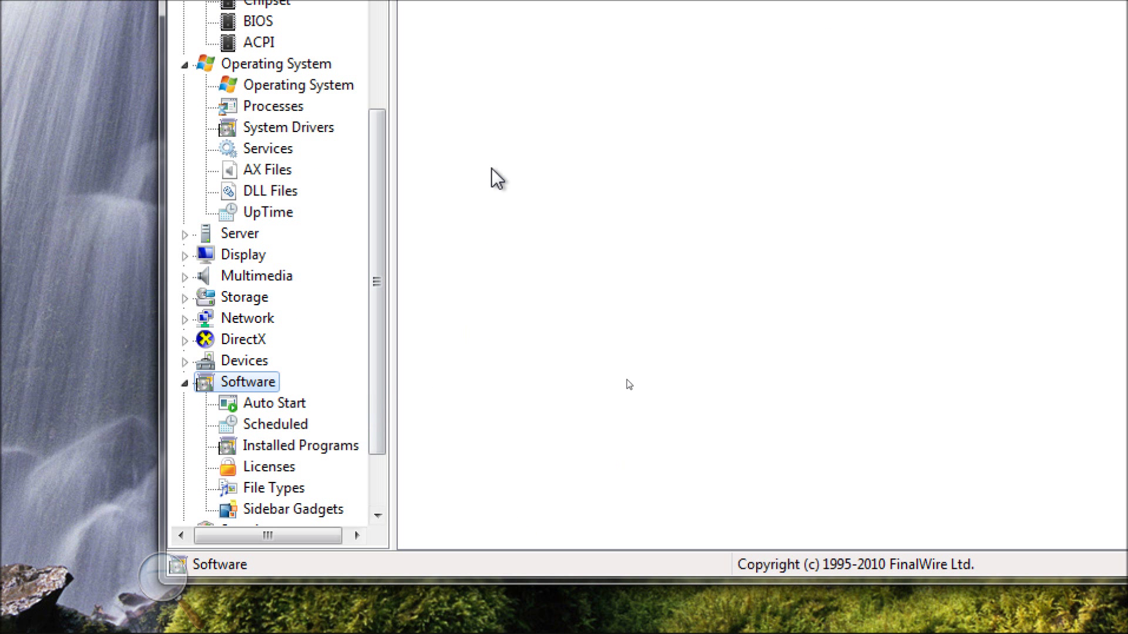
{"action": "left_click", "coordinate": [304, 448]}
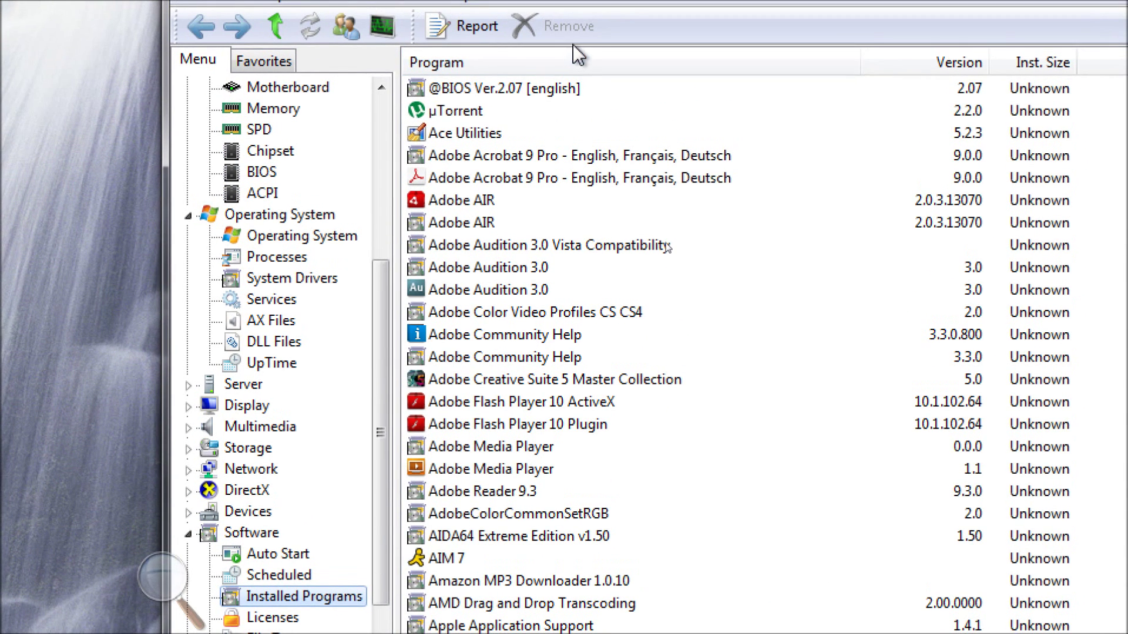
{"action": "left_click", "coordinate": [282, 596]}
{"action": "left_click", "coordinate": [287, 575]}
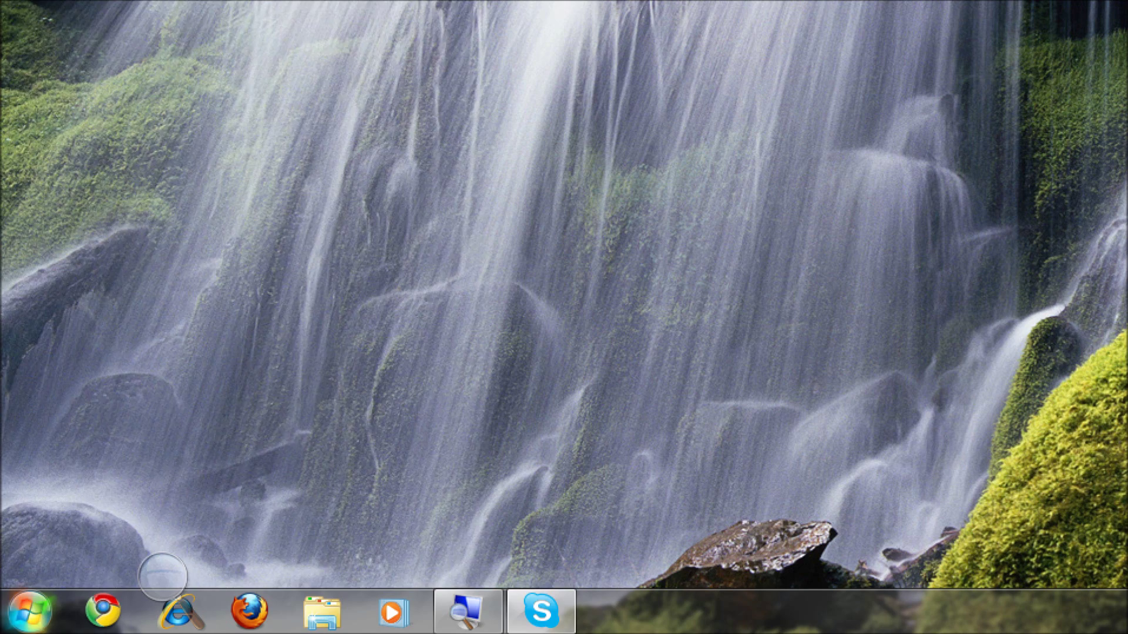
- Launch CPU-Z via a 'cpu' Start search and check its Caches and Mainboard tabs
{"action": "left_click", "coordinate": [28, 611]}
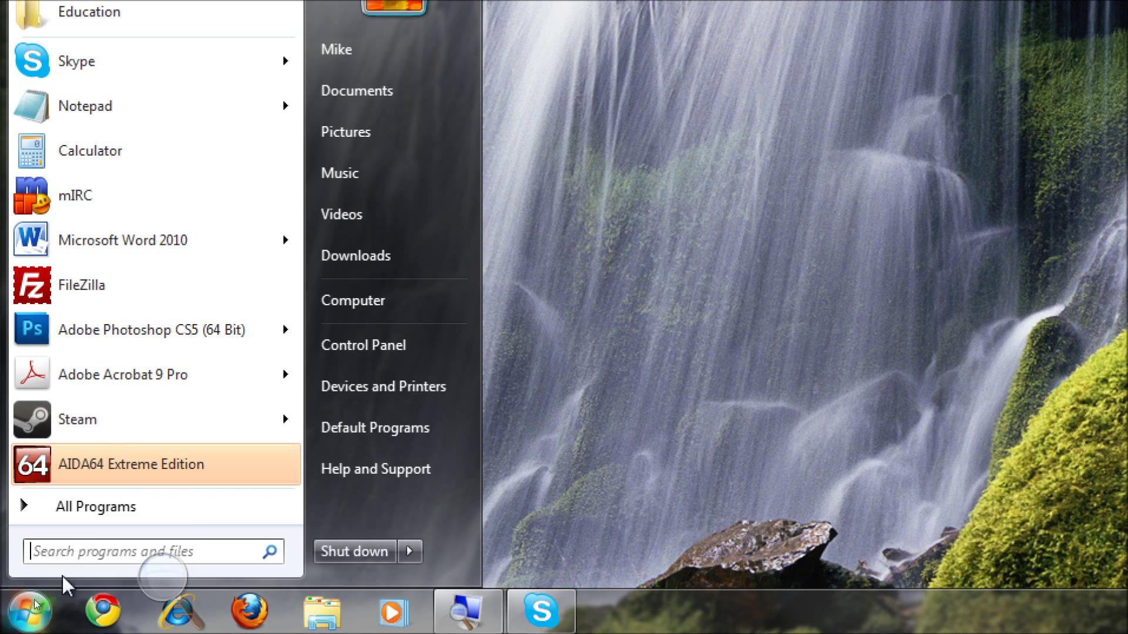
{"action": "type", "text": "cpu"}
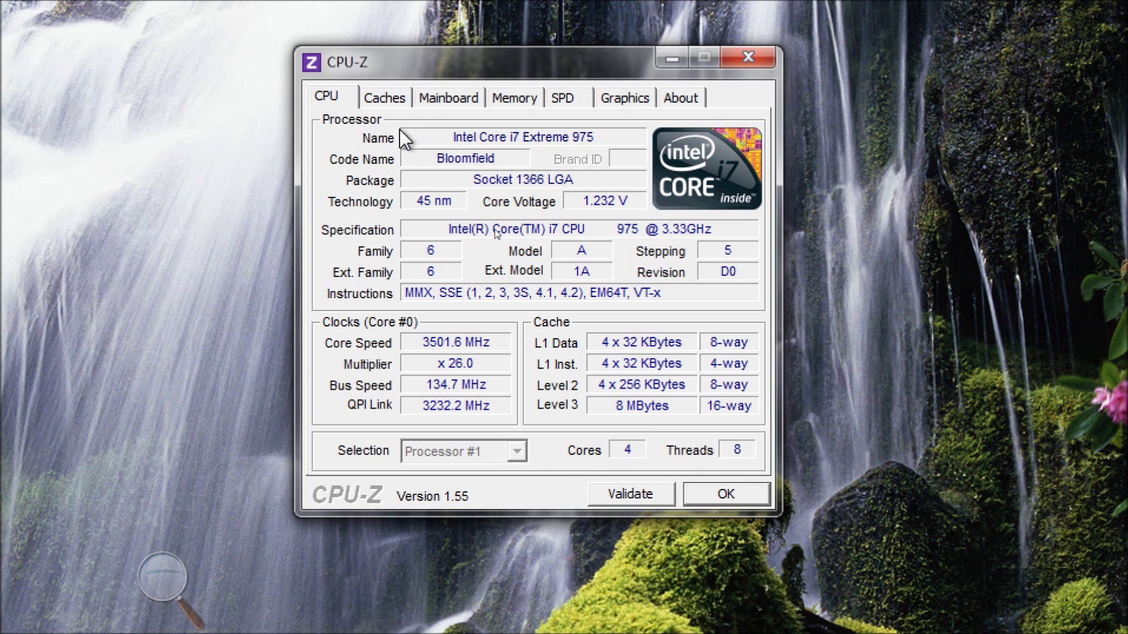
{"action": "left_click", "coordinate": [385, 97]}
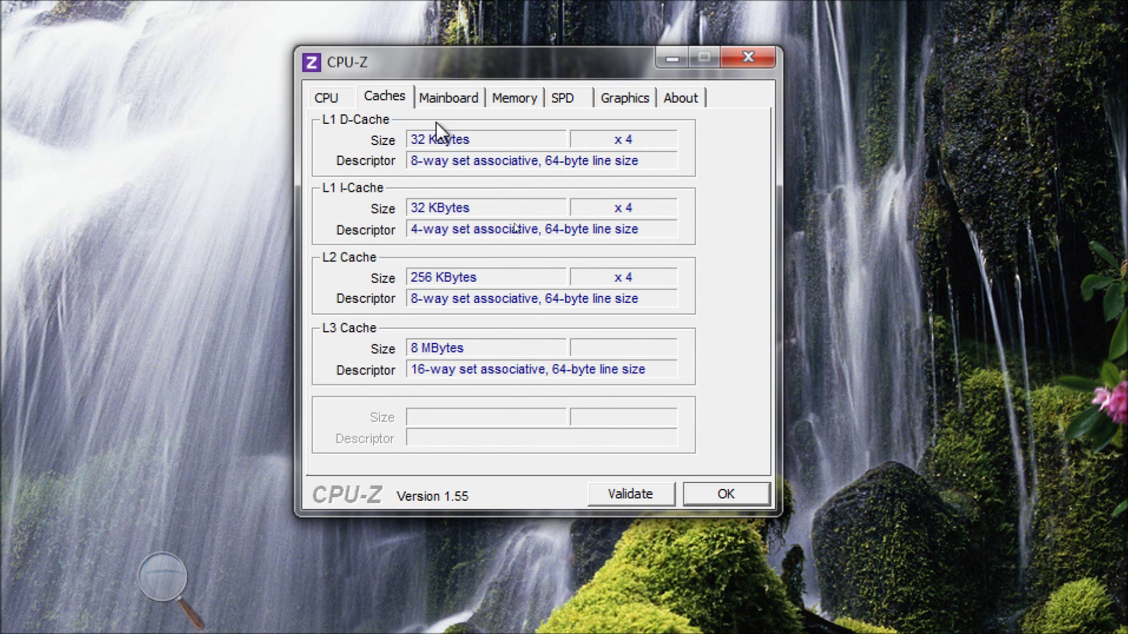
{"action": "left_click", "coordinate": [449, 95]}
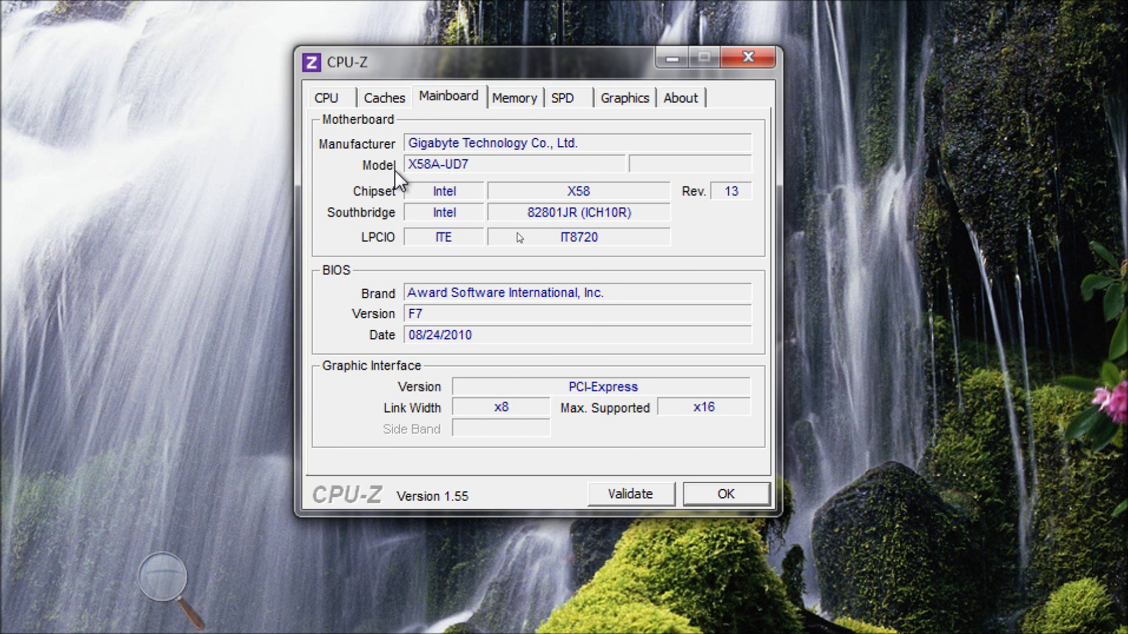
- Check CPU-Z's Memory, SPD and Graphics tabs, then return to the CPU tab
{"action": "left_click", "coordinate": [508, 100]}
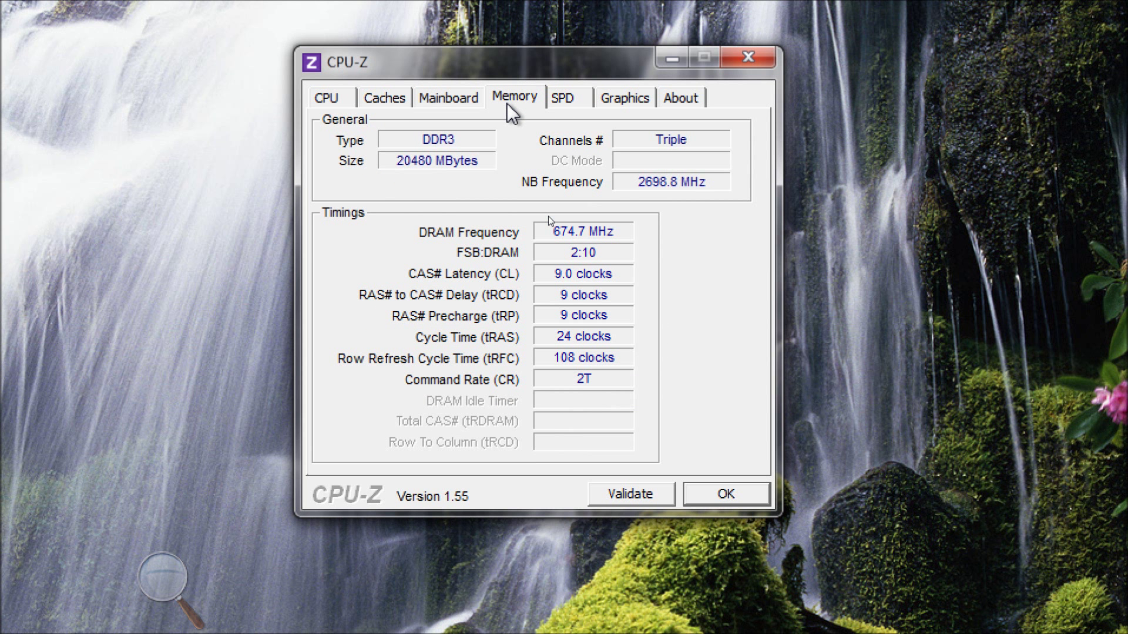
{"action": "left_click", "coordinate": [583, 107]}
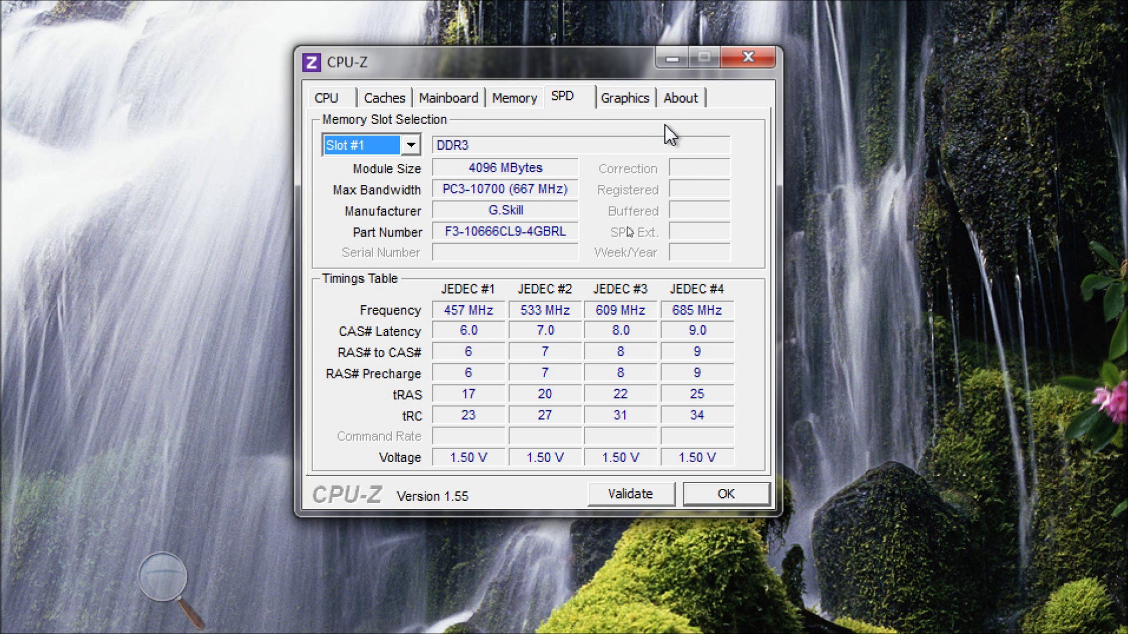
{"action": "left_click", "coordinate": [620, 95]}
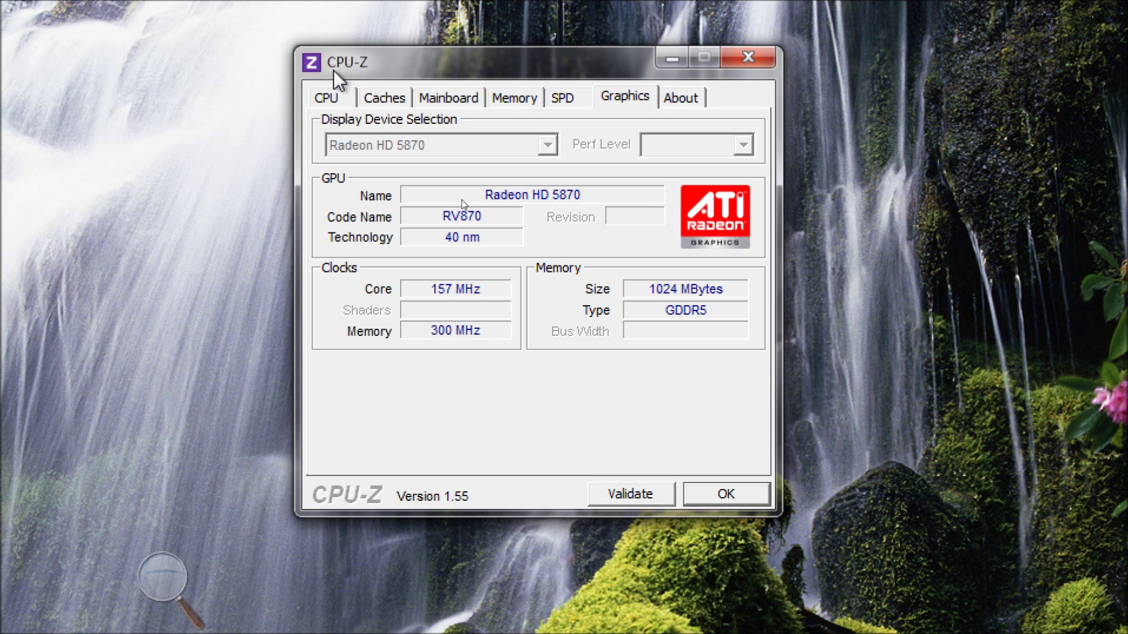
{"action": "left_click", "coordinate": [332, 98]}
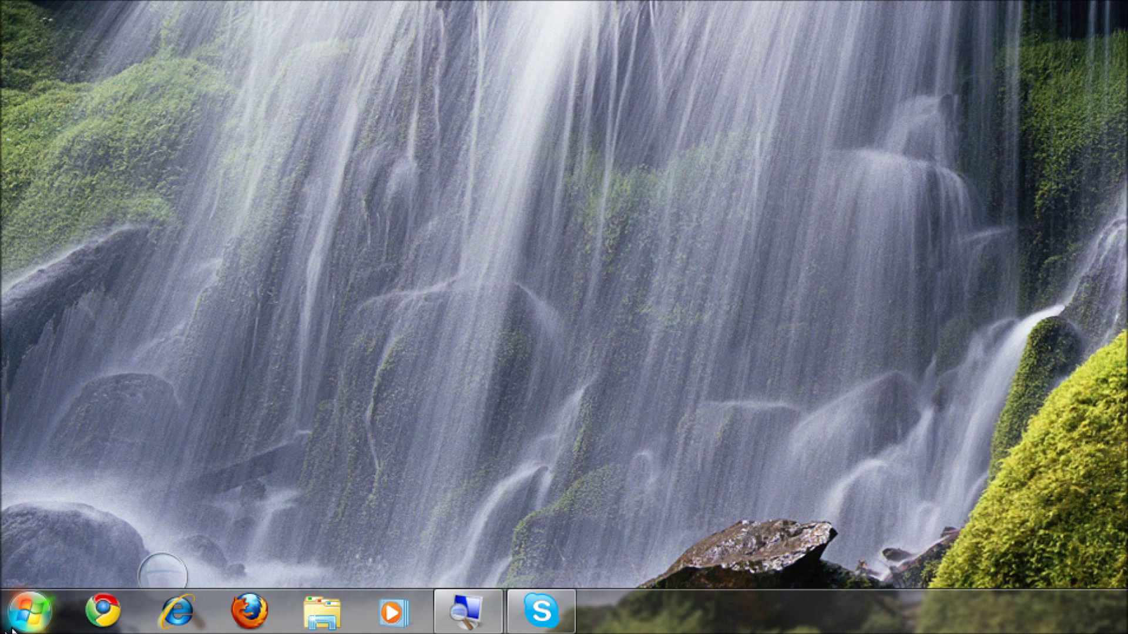
- Open Reliability Monitor via a 'reli' search and move the chart back to early January 2011
{"action": "left_click", "coordinate": [12, 630]}
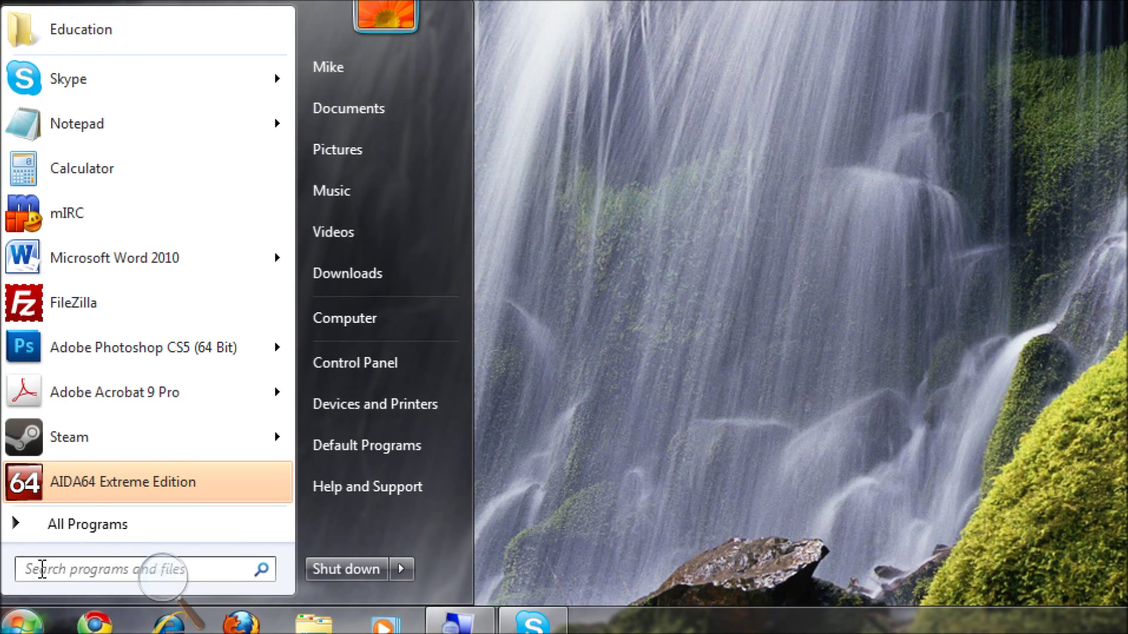
{"action": "type", "text": "reli"}
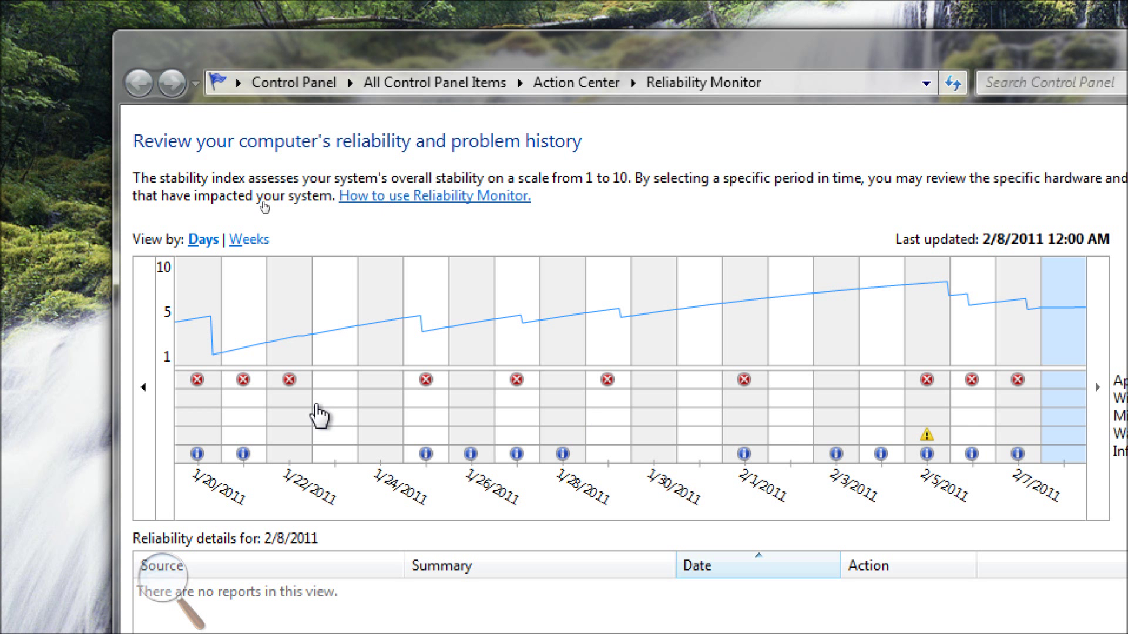
{"action": "left_click", "coordinate": [144, 389]}
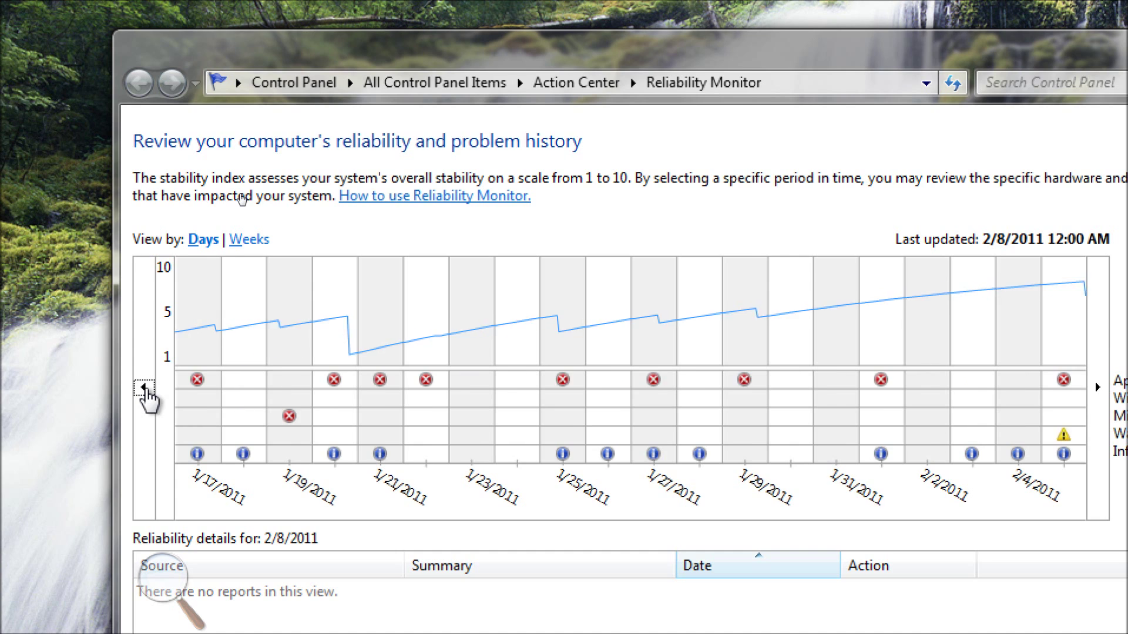
{"action": "left_click", "coordinate": [144, 389]}
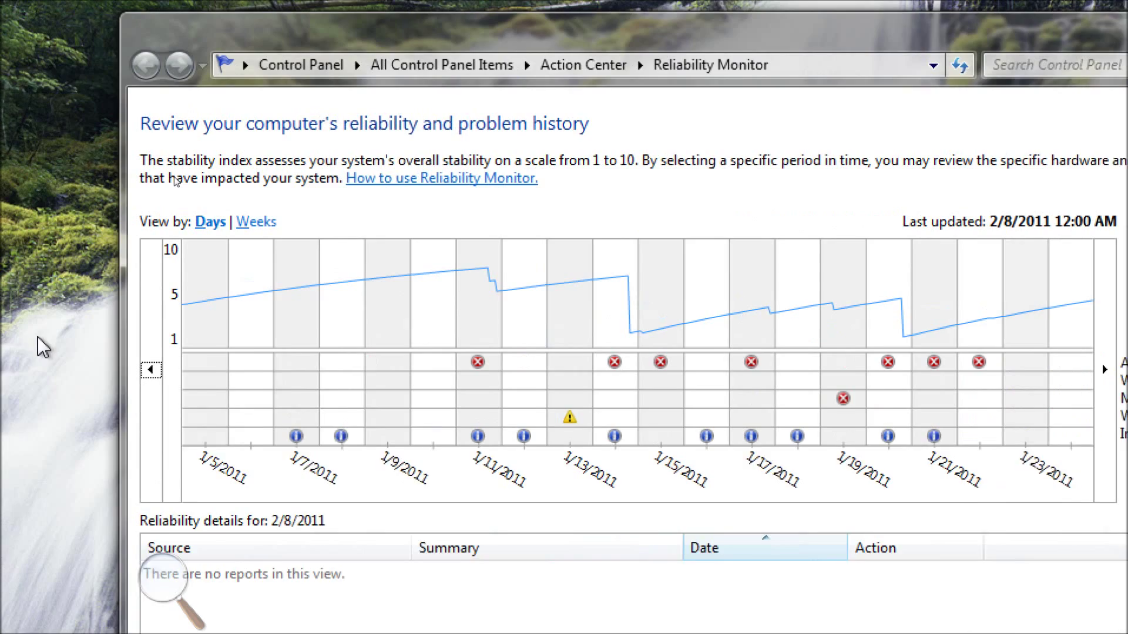
- Show the 1/11/2011 events and inspect the iexplore.exe and firefox.exe failures
{"action": "left_click", "coordinate": [502, 286]}
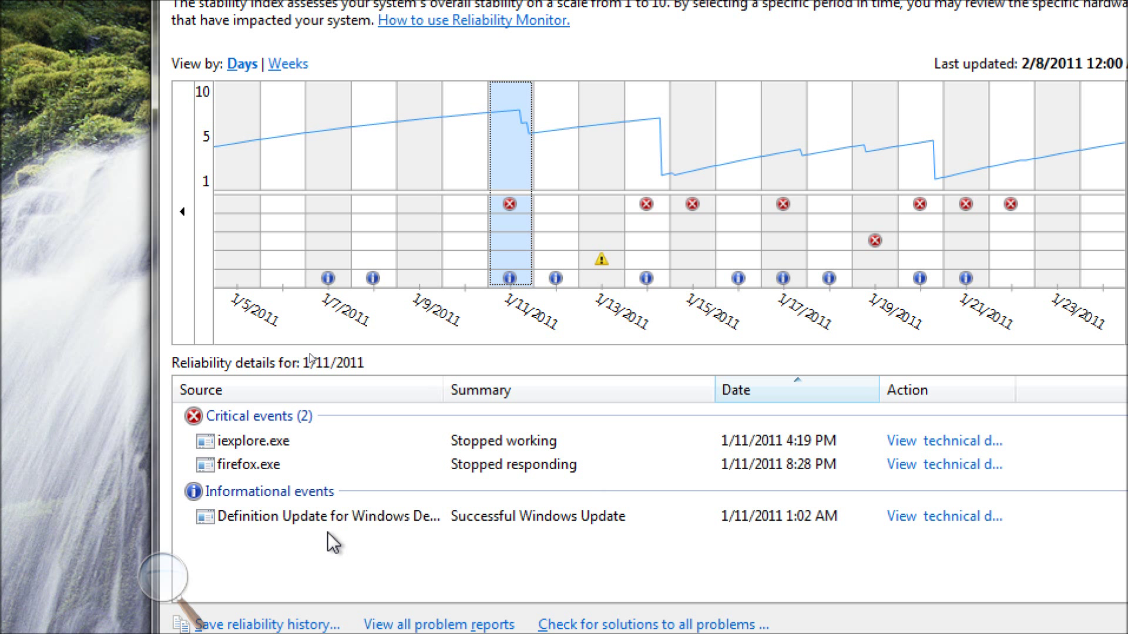
{"action": "left_click", "coordinate": [257, 450]}
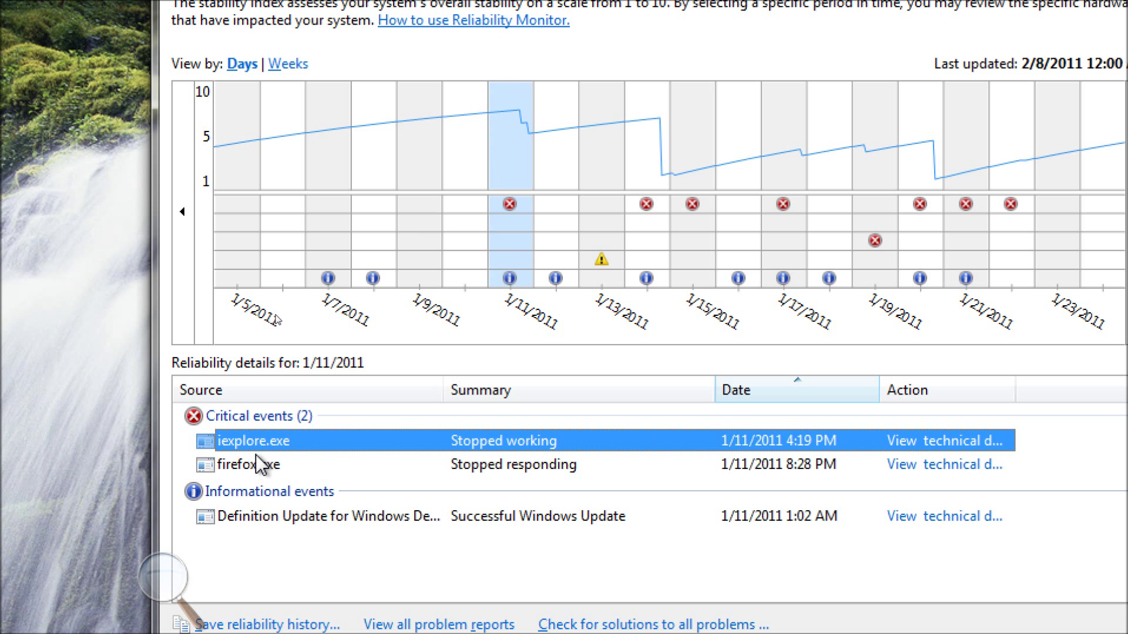
{"action": "left_click", "coordinate": [258, 467]}
{"action": "left_click", "coordinate": [263, 452]}
{"action": "left_click", "coordinate": [269, 466]}
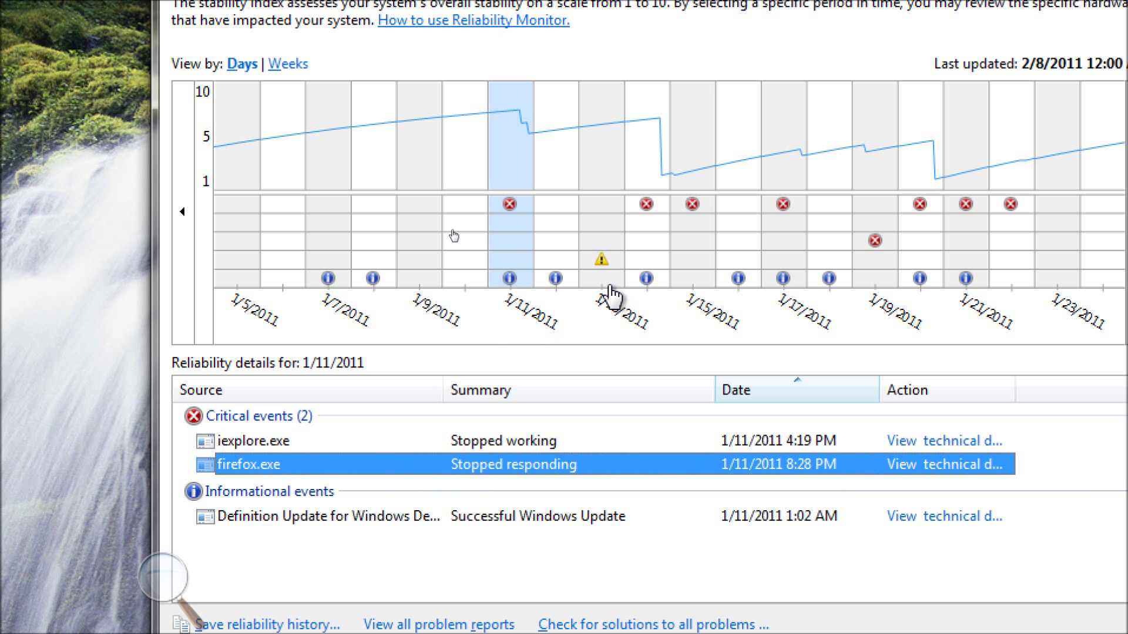
- Show the 1/14/2011 critical events, select AppleMobileDeviceService.exe, and scroll through the list
{"action": "left_click", "coordinate": [650, 235]}
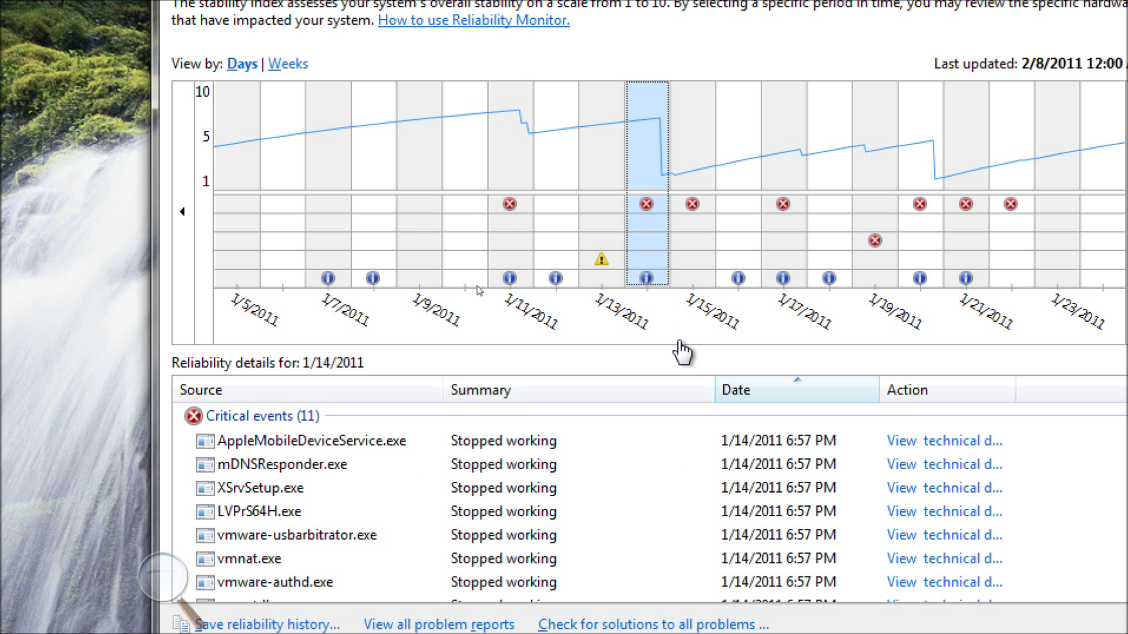
{"action": "left_click", "coordinate": [626, 450]}
{"action": "scroll", "coordinate": [629, 461], "scroll_direction": "down", "scroll_amount": 10}
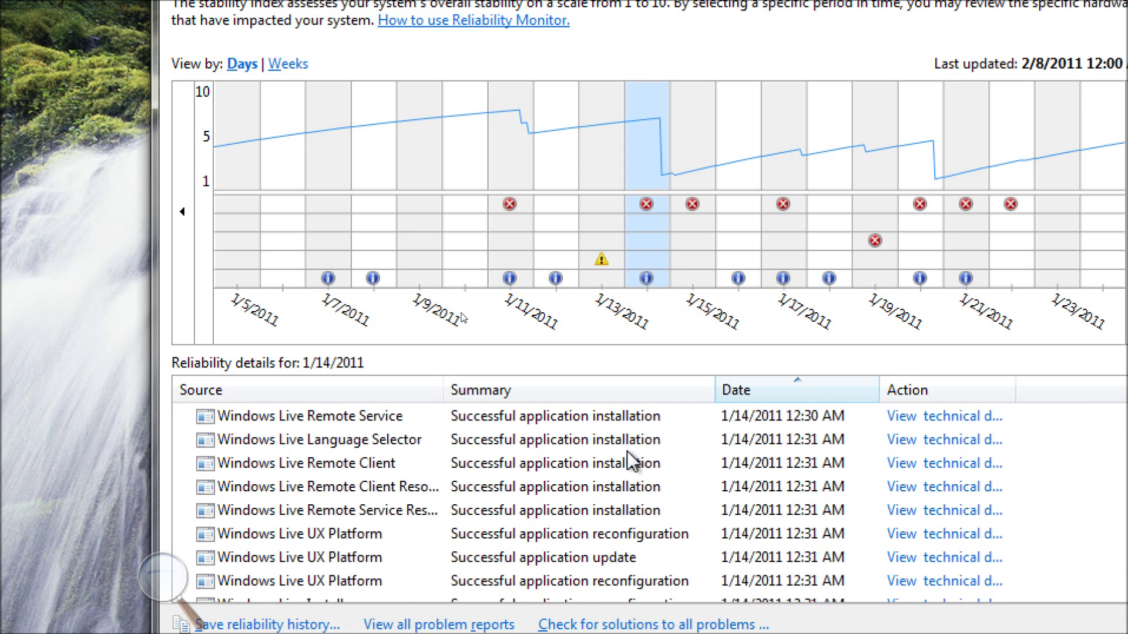
{"action": "scroll", "coordinate": [629, 461], "scroll_direction": "up", "scroll_amount": 10}
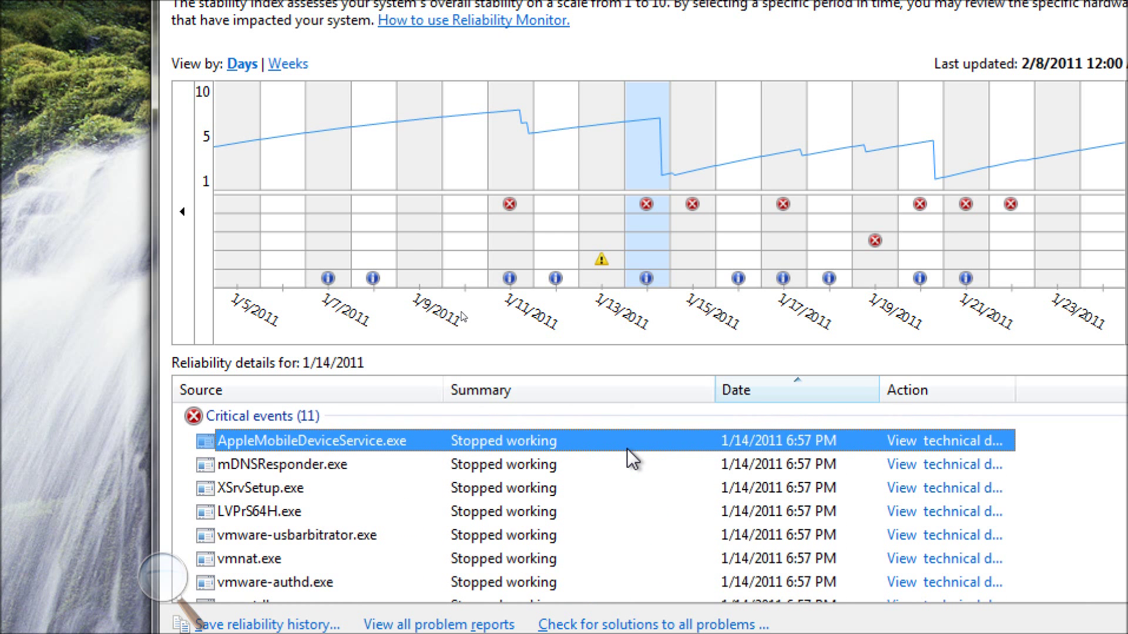
{"action": "scroll", "coordinate": [624, 446], "scroll_direction": "down", "scroll_amount": 1}
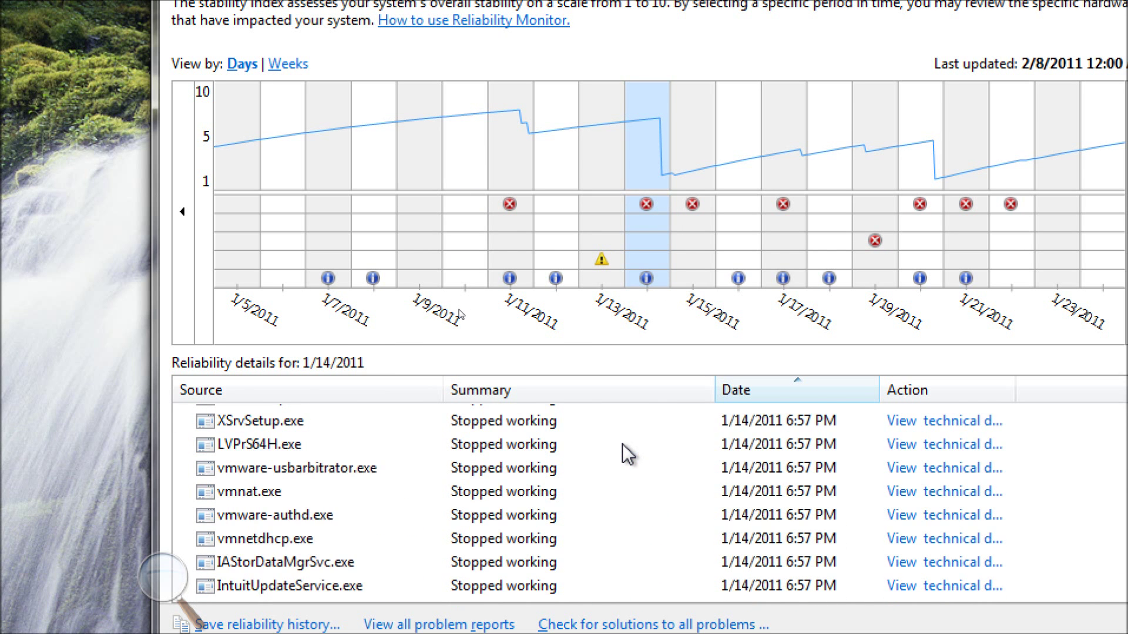
{"action": "scroll", "coordinate": [622, 443], "scroll_direction": "down", "scroll_amount": 2}
{"action": "scroll", "coordinate": [622, 443], "scroll_direction": "up", "scroll_amount": 4}
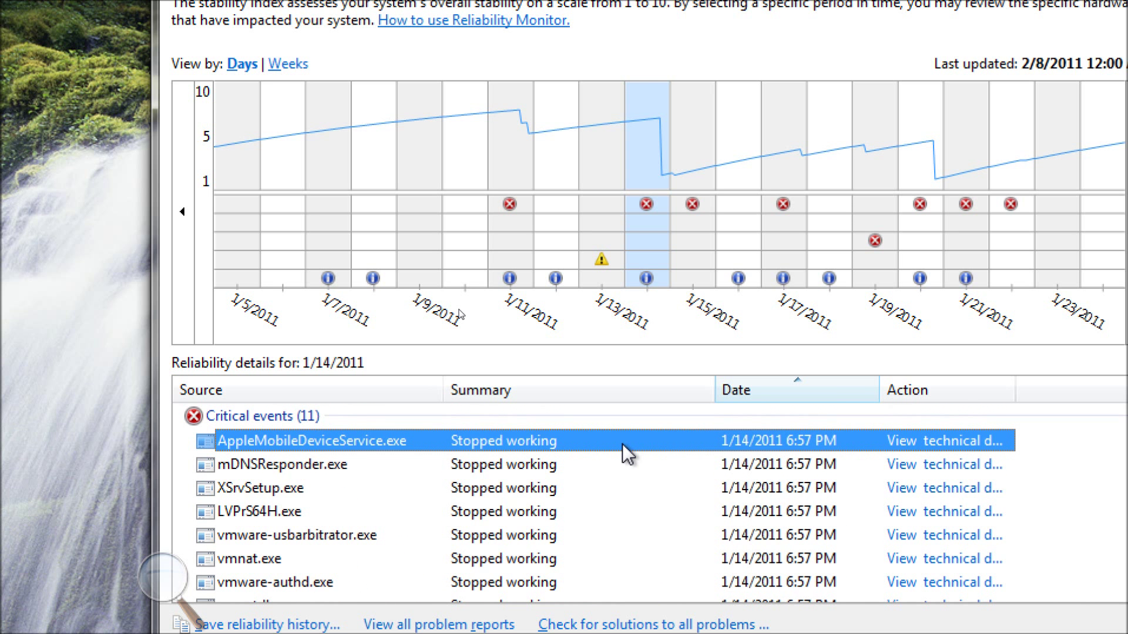
{"action": "scroll", "coordinate": [622, 442], "scroll_direction": "down", "scroll_amount": 2}
{"action": "scroll", "coordinate": [622, 443], "scroll_direction": "up", "scroll_amount": 2}
{"action": "scroll", "coordinate": [622, 443], "scroll_direction": "down", "scroll_amount": 3}
{"action": "scroll", "coordinate": [621, 446], "scroll_direction": "up", "scroll_amount": 3}
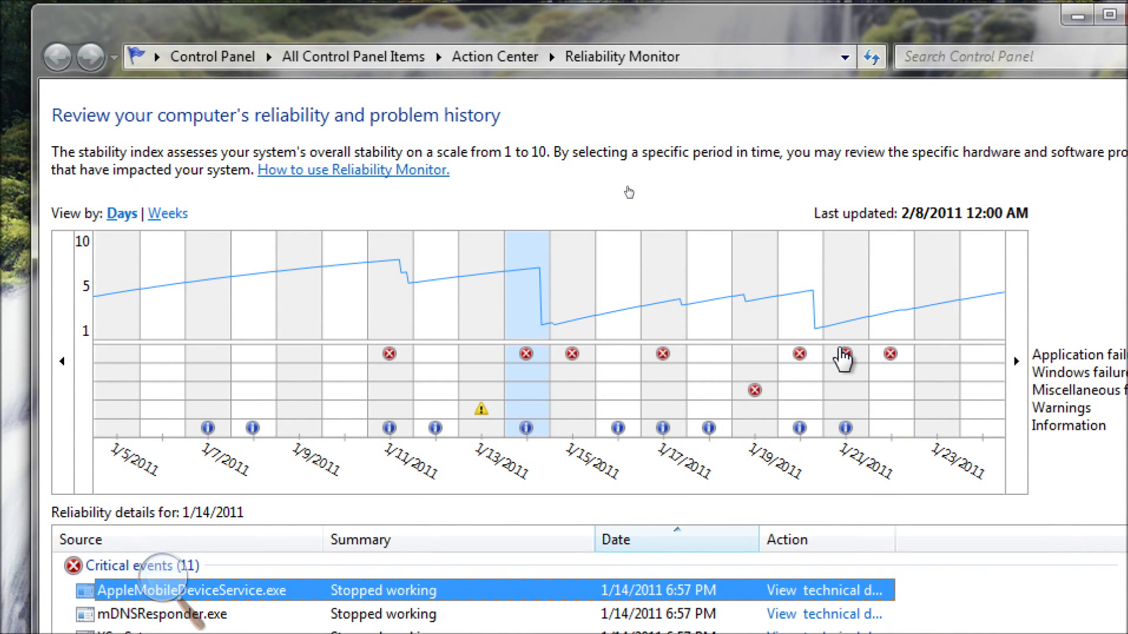
- Inspect the 1/22 and 2/1 reports and the WindowsExplorer critical event, then shift the chart later
{"action": "left_click", "coordinate": [901, 389]}
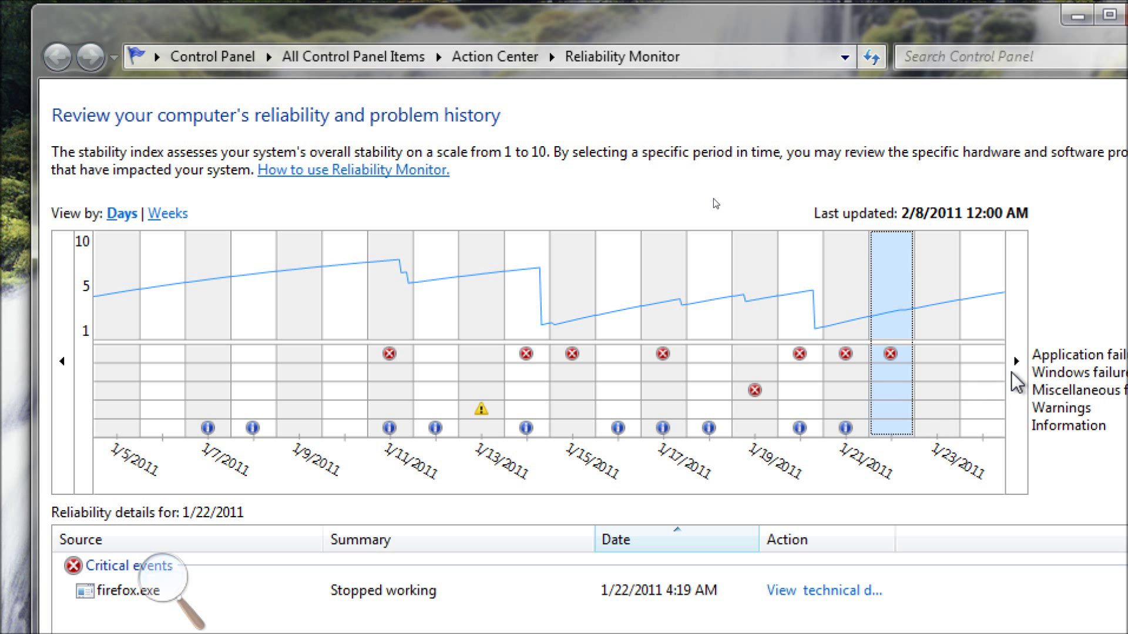
{"action": "left_click_drag", "start_coordinate": [1018, 365], "coordinate": [1018, 365]}
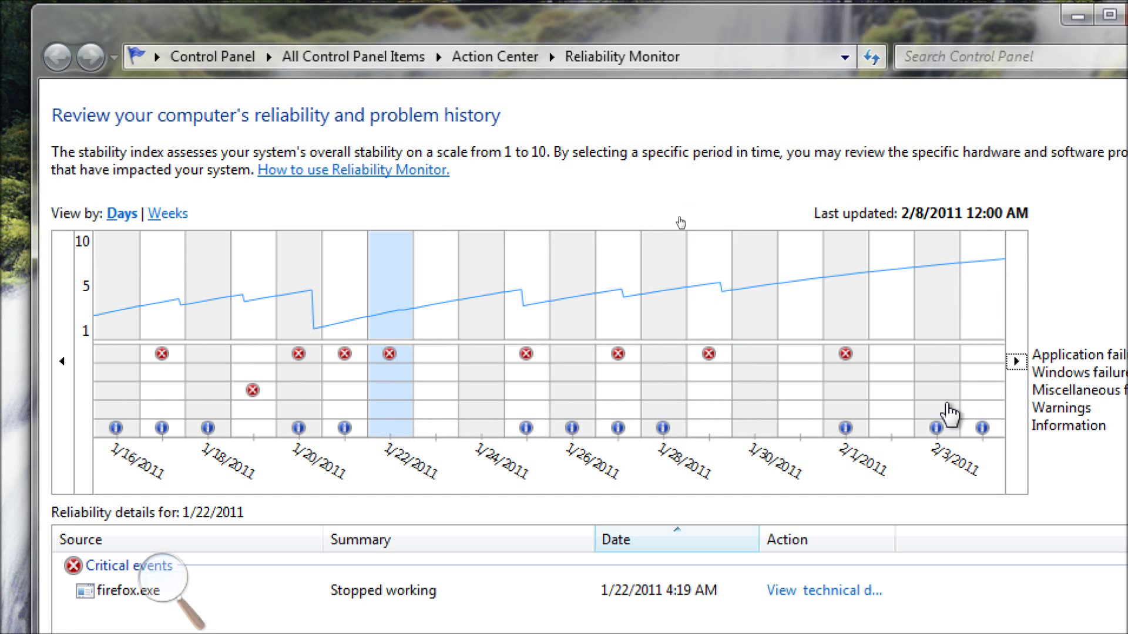
{"action": "left_click", "coordinate": [855, 376]}
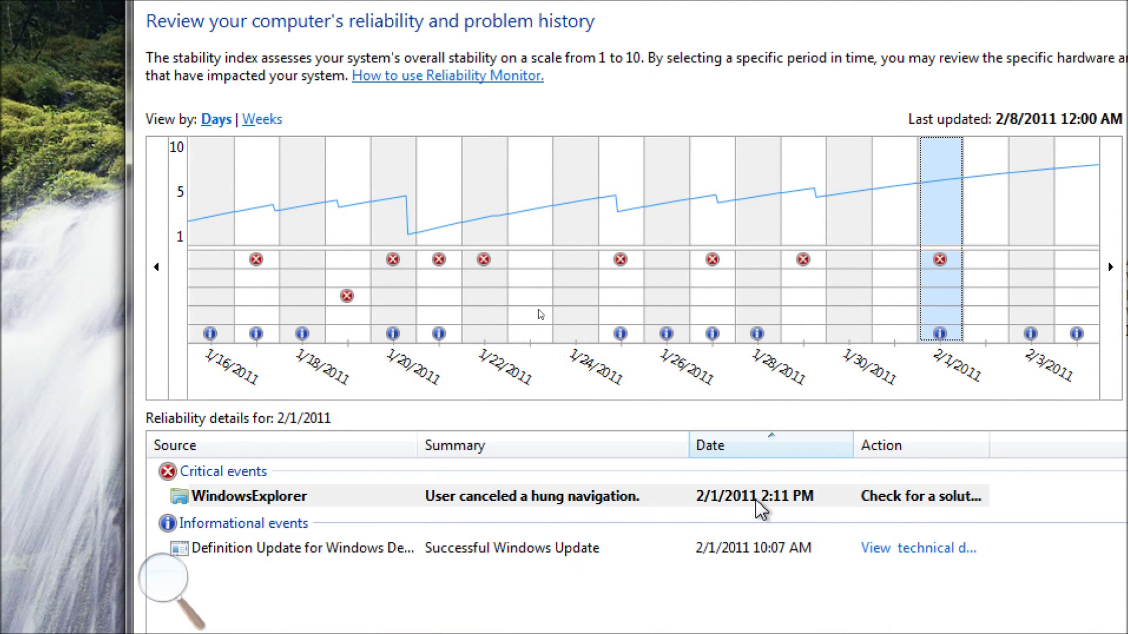
{"action": "right_click", "coordinate": [756, 501]}
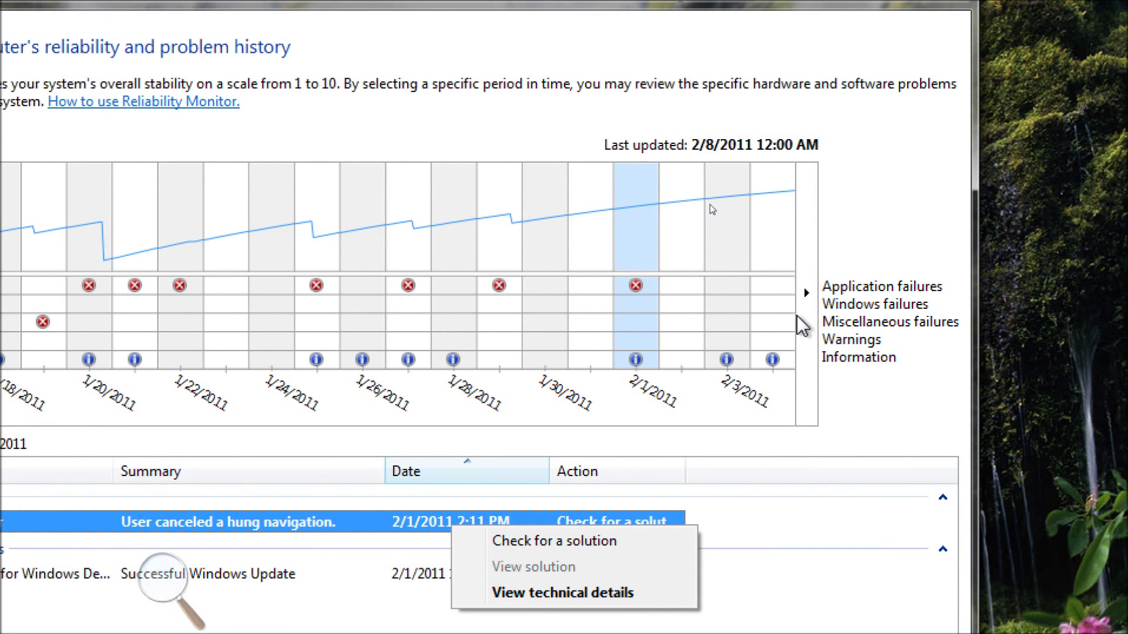
{"action": "left_click", "coordinate": [807, 293]}
{"action": "left_click", "coordinate": [806, 292]}
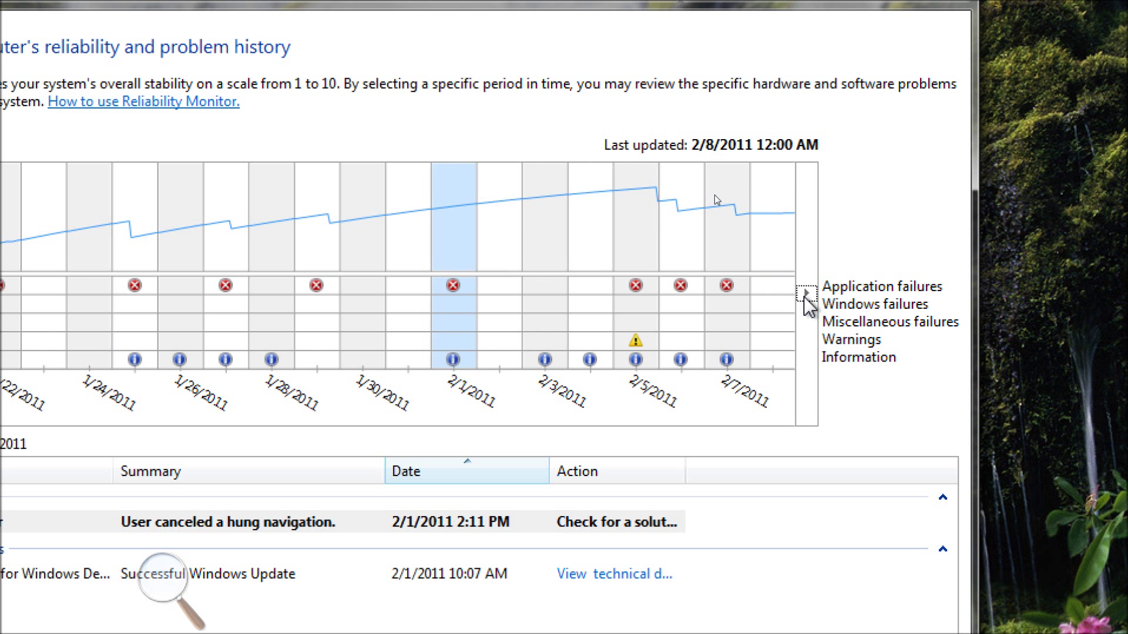
- Check the daily reports for 2/8, 2/7, 2/5 and 2/1, then switch the chart to weeks
{"action": "left_click", "coordinate": [766, 266]}
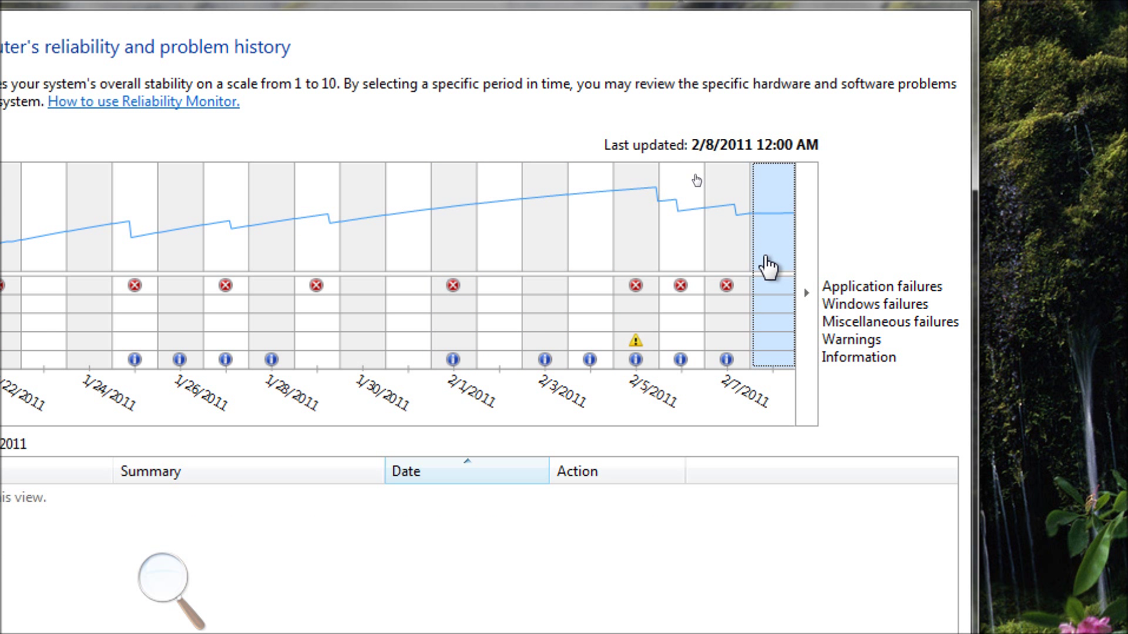
{"action": "left_click", "coordinate": [716, 322]}
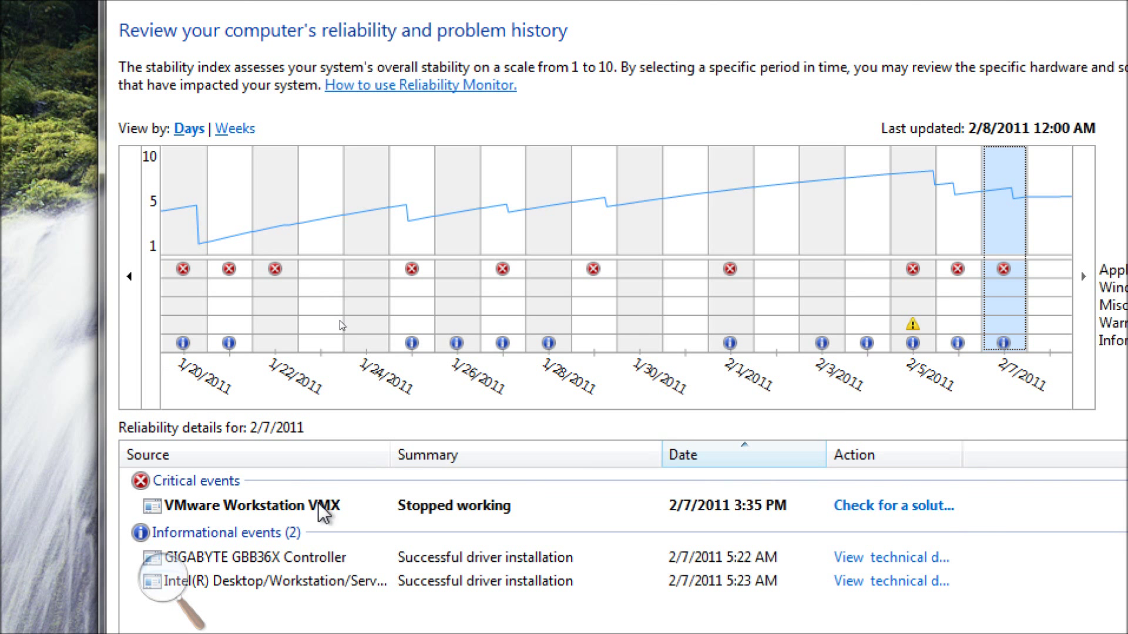
{"action": "left_click", "coordinate": [1040, 319]}
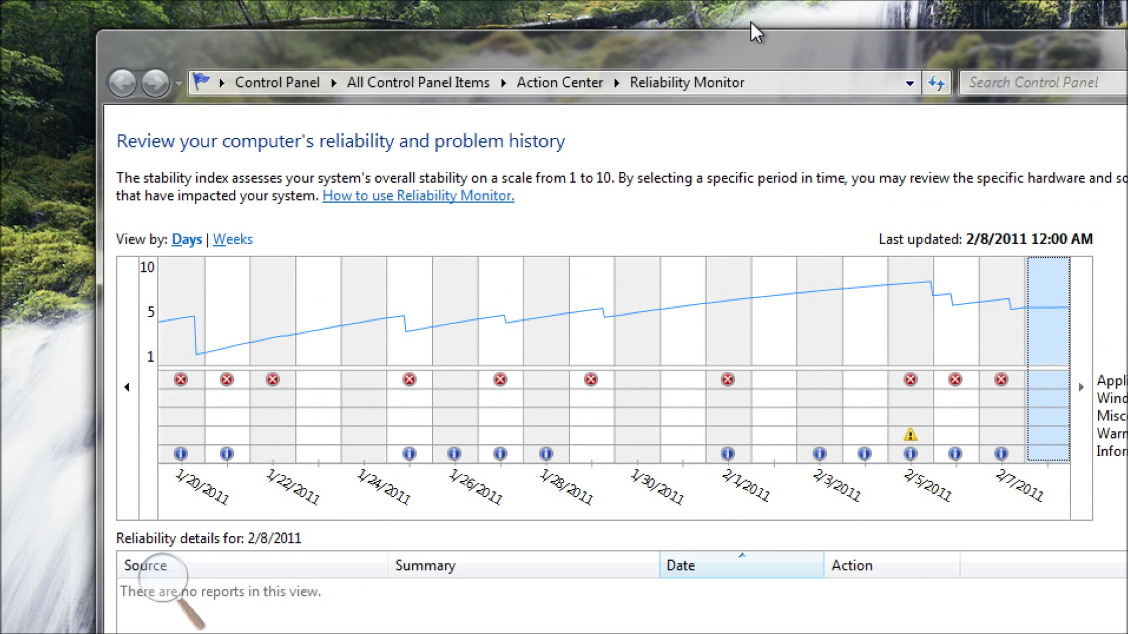
{"action": "left_click", "coordinate": [914, 414]}
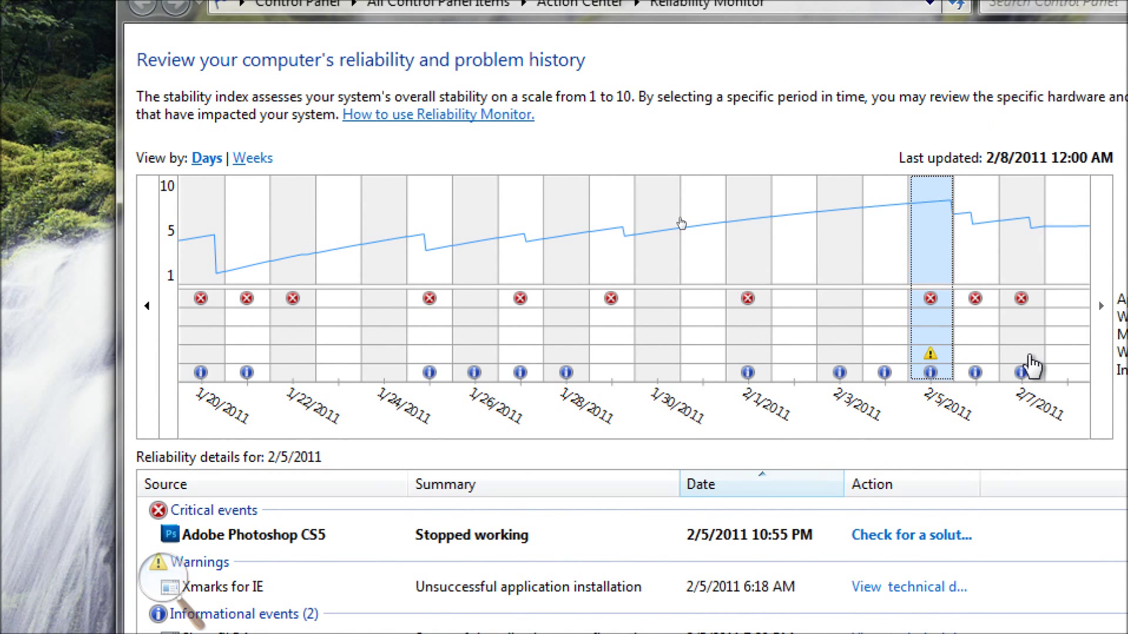
{"action": "left_click", "coordinate": [1017, 248]}
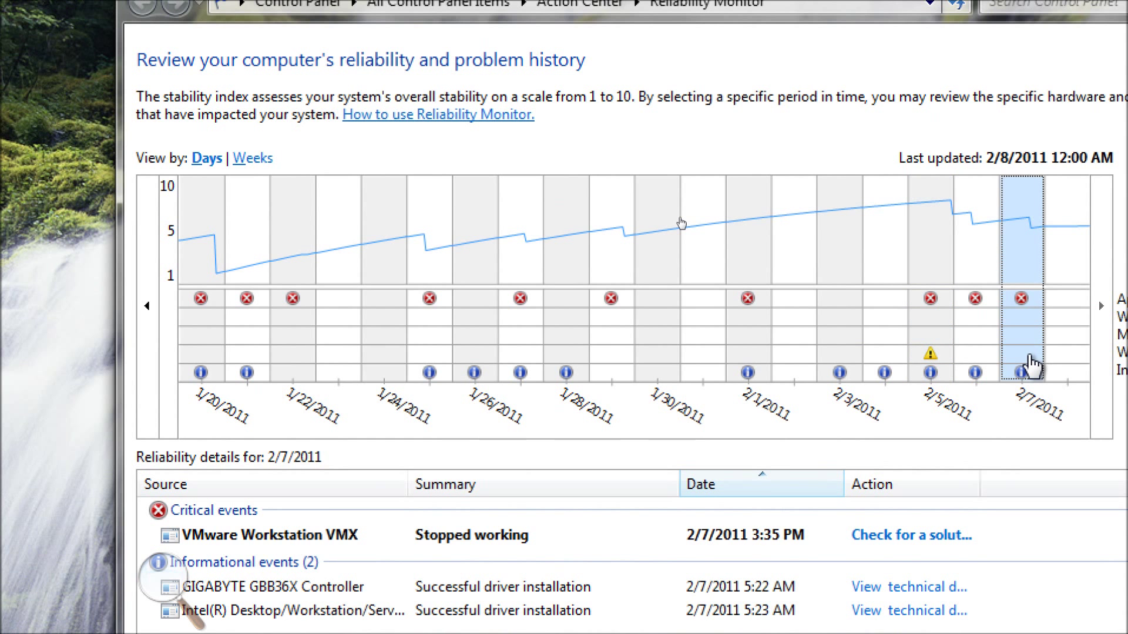
{"action": "left_click", "coordinate": [752, 343]}
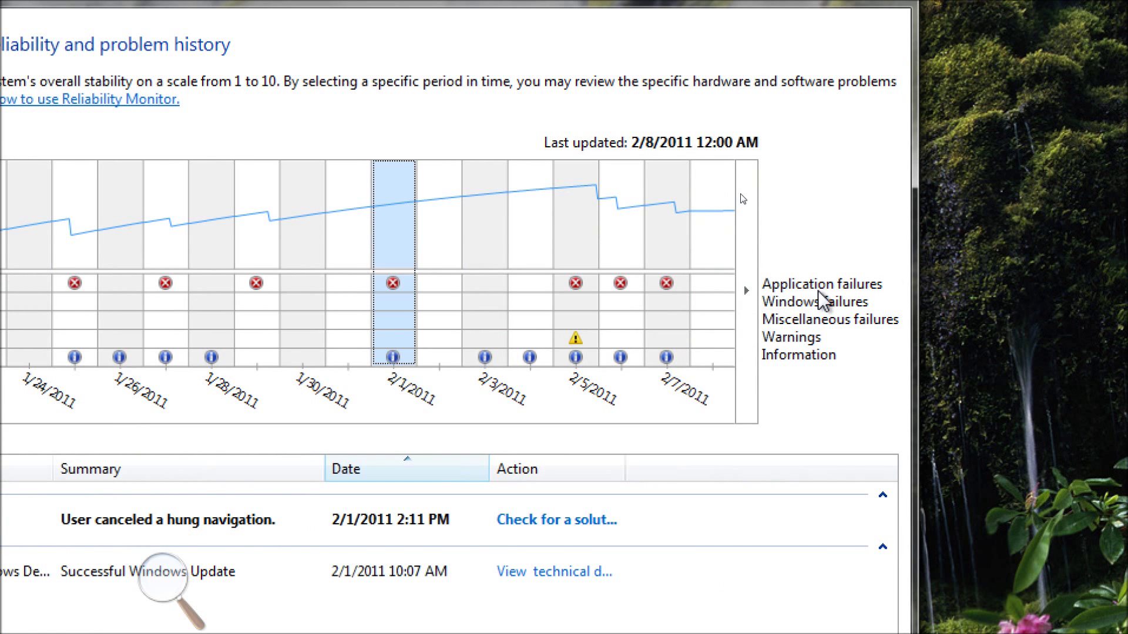
{"action": "left_click", "coordinate": [707, 318]}
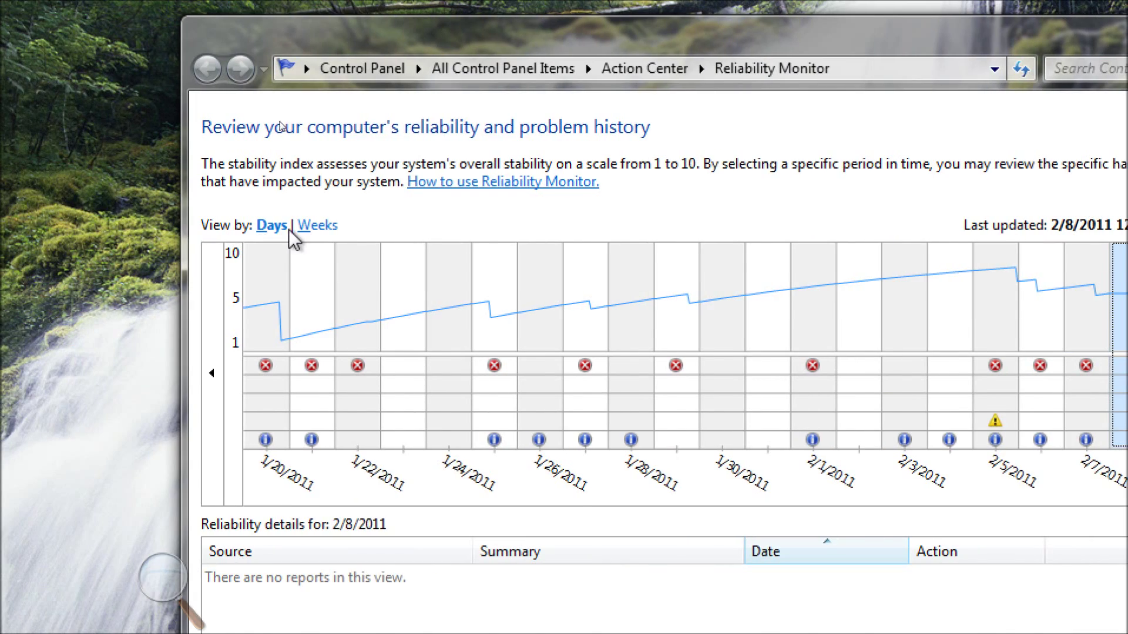
{"action": "left_click", "coordinate": [288, 241]}
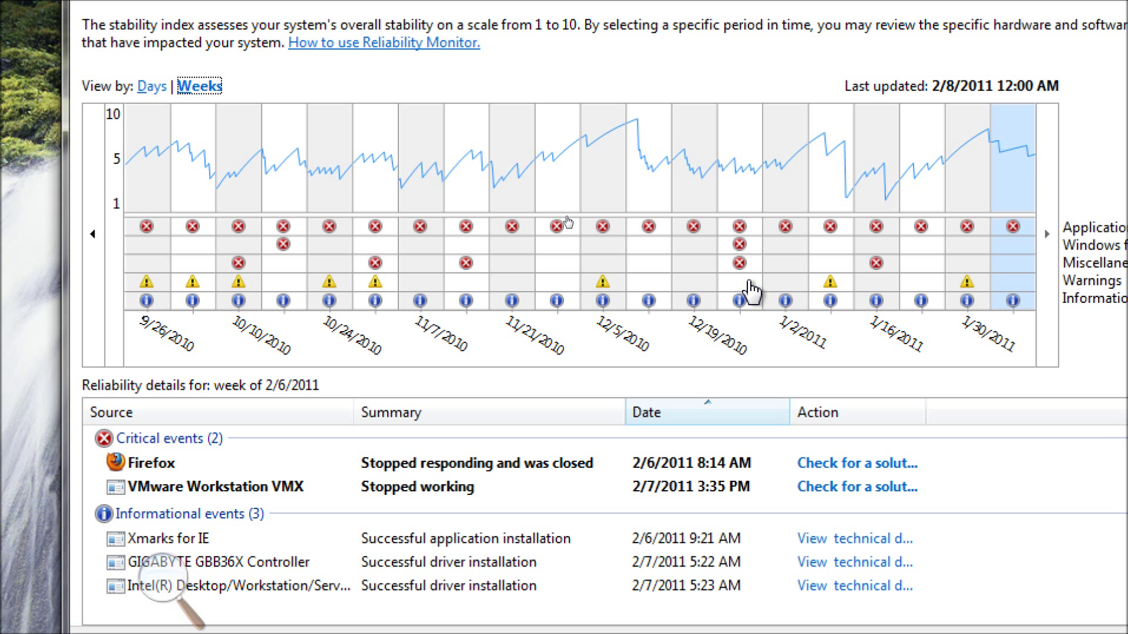
- Review the weekly reports for 12/26/2010 and 1/16/2011, returning to the week of 2/6/2011
{"action": "left_click", "coordinate": [748, 283]}
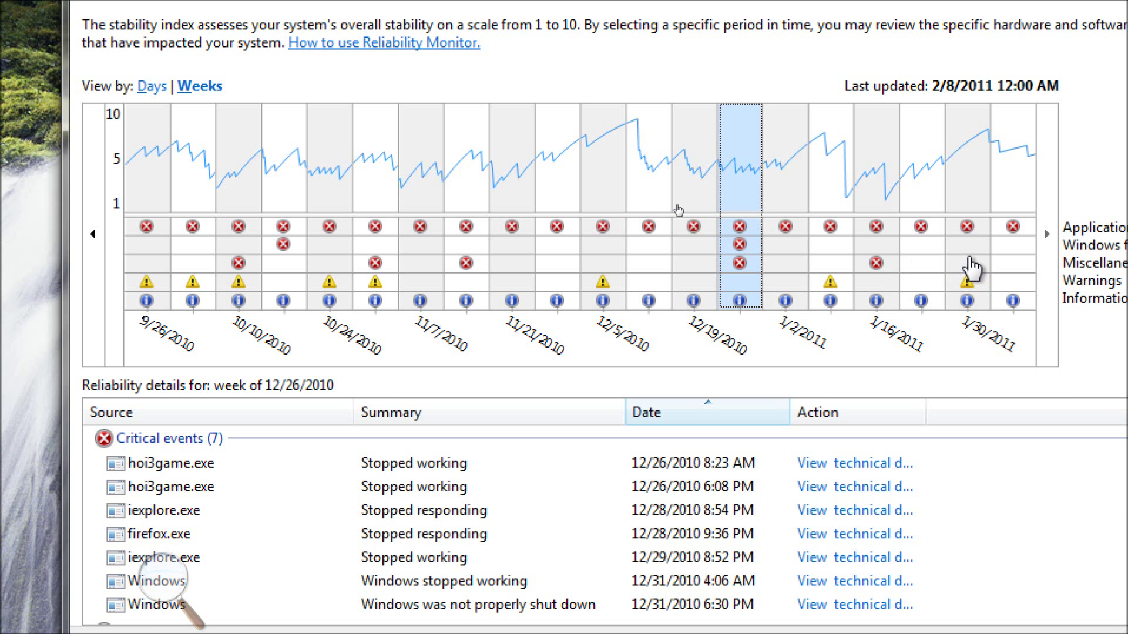
{"action": "left_click", "coordinate": [888, 295]}
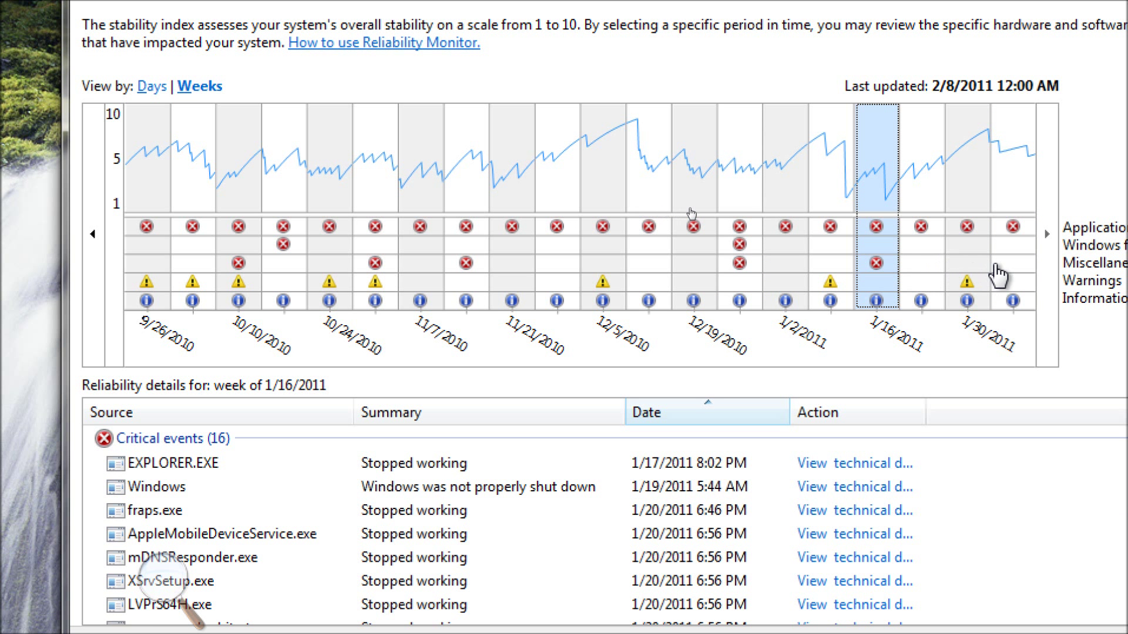
{"action": "left_click", "coordinate": [1014, 289]}
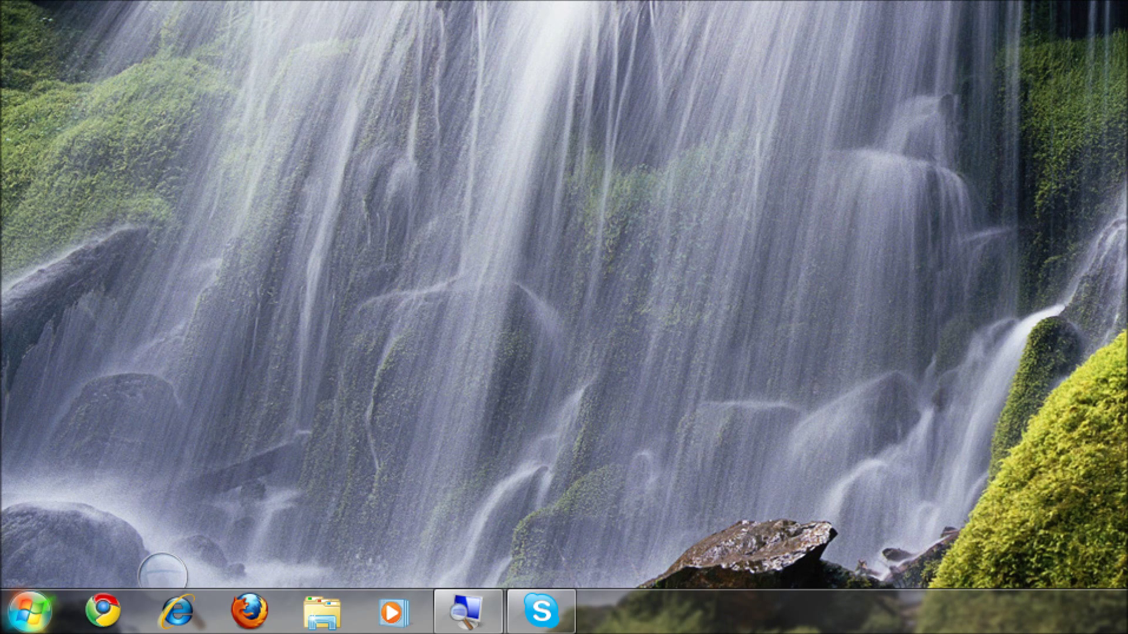
- Launch Resource Monitor by searching 'resource' and move its window toward the screen centre
{"action": "left_click", "coordinate": [27, 608]}
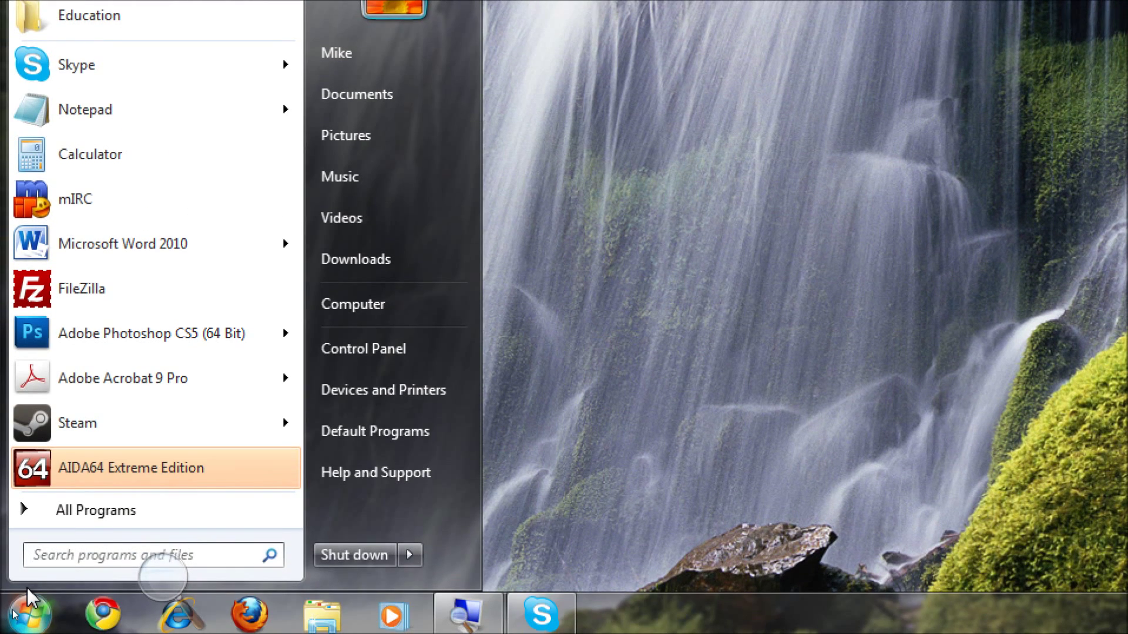
{"action": "type", "text": "resource"}
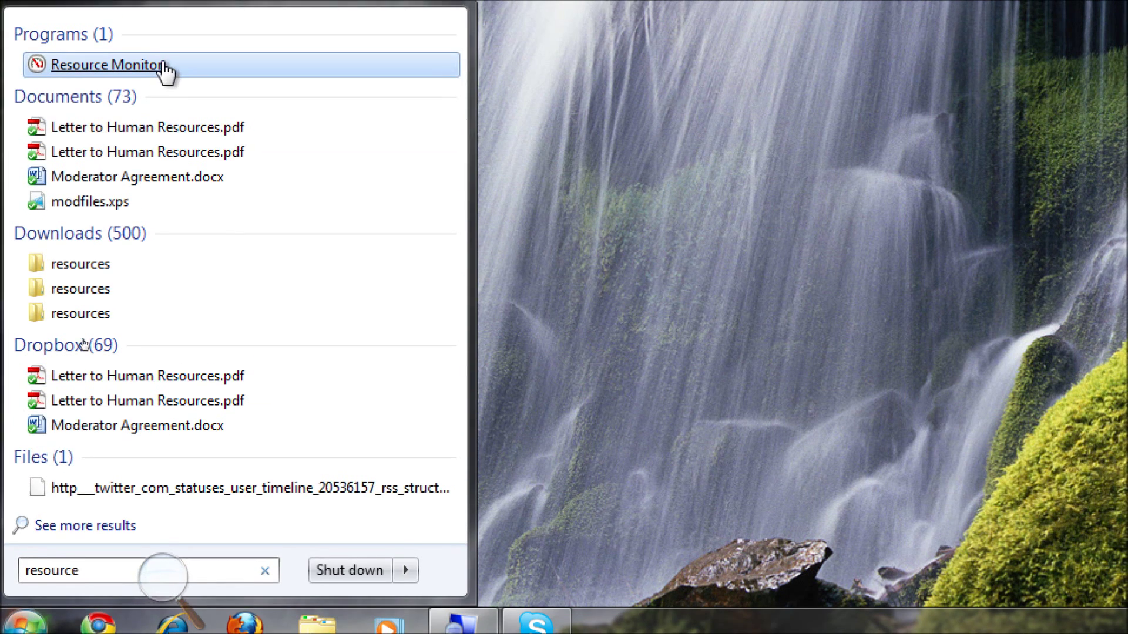
{"action": "left_click", "coordinate": [160, 58]}
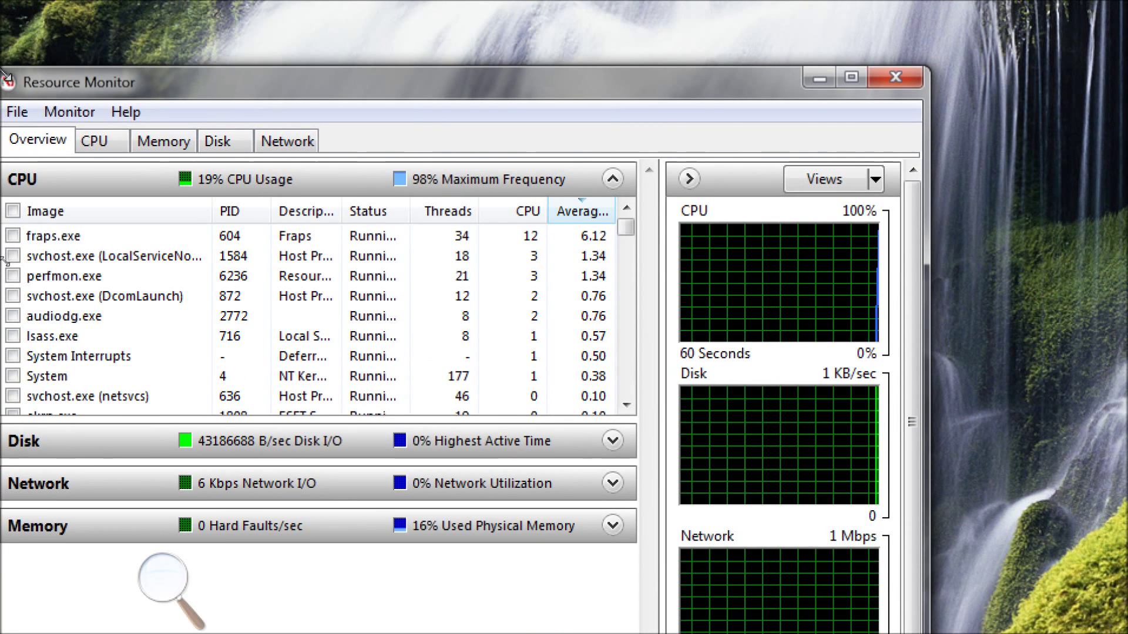
{"action": "left_click_drag", "start_coordinate": [116, 83], "coordinate": [270, 78]}
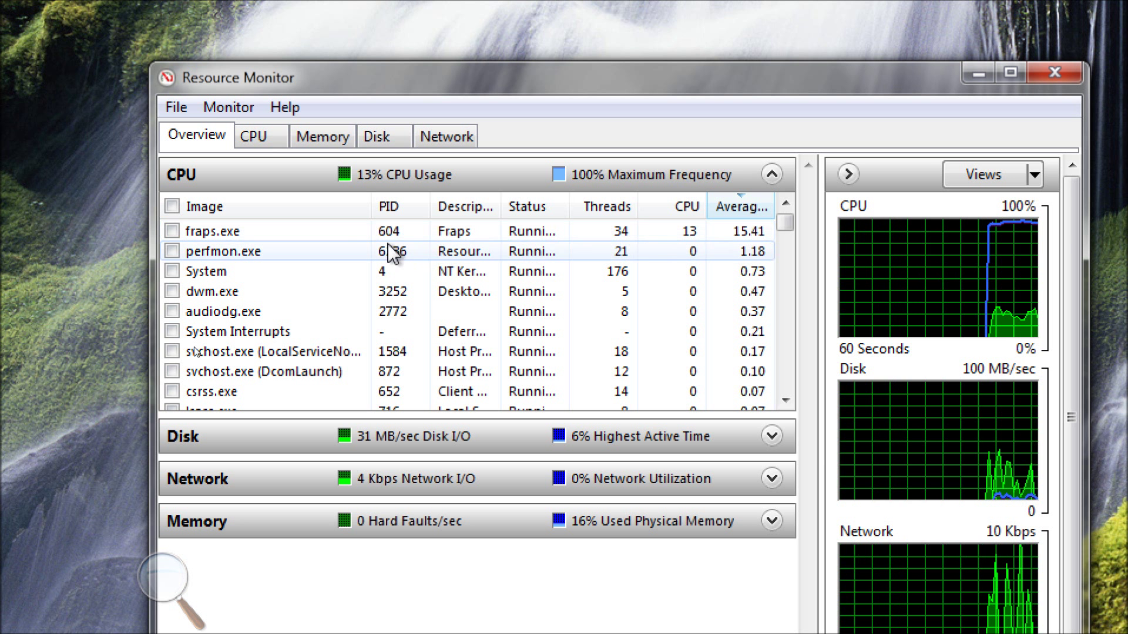
- Select fraps.exe in the CPU process list, scroll through it, and expand the Disk section
{"action": "left_click", "coordinate": [308, 232]}
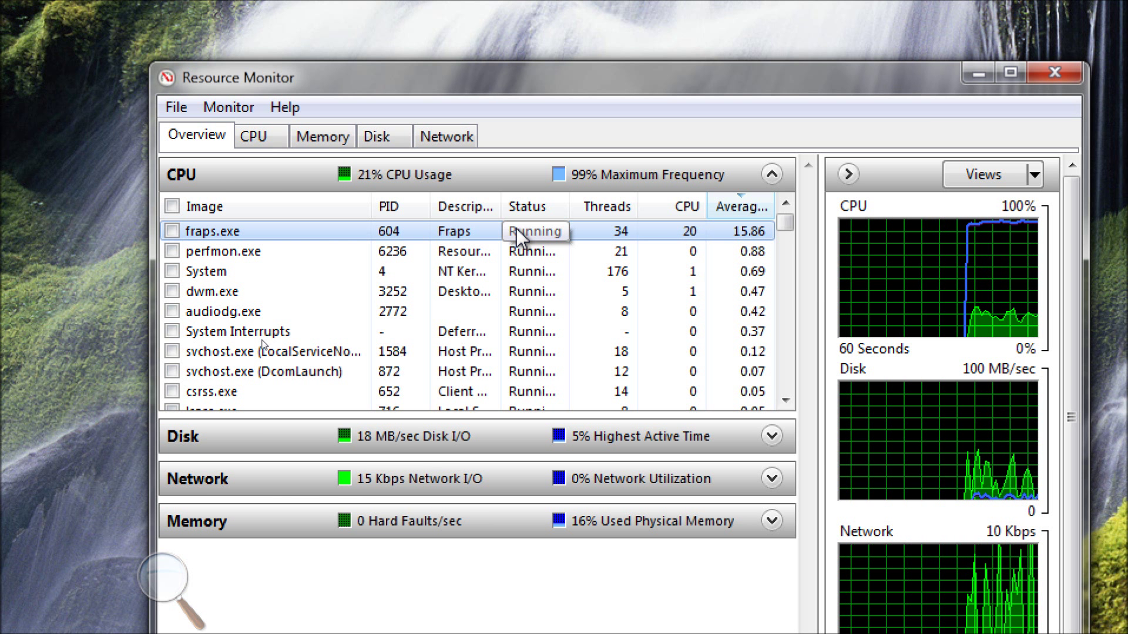
{"action": "scroll", "coordinate": [559, 322], "scroll_direction": "down", "scroll_amount": 10}
{"action": "scroll", "coordinate": [559, 322], "scroll_direction": "up", "scroll_amount": 4}
{"action": "scroll", "coordinate": [559, 329], "scroll_direction": "up", "scroll_amount": 6}
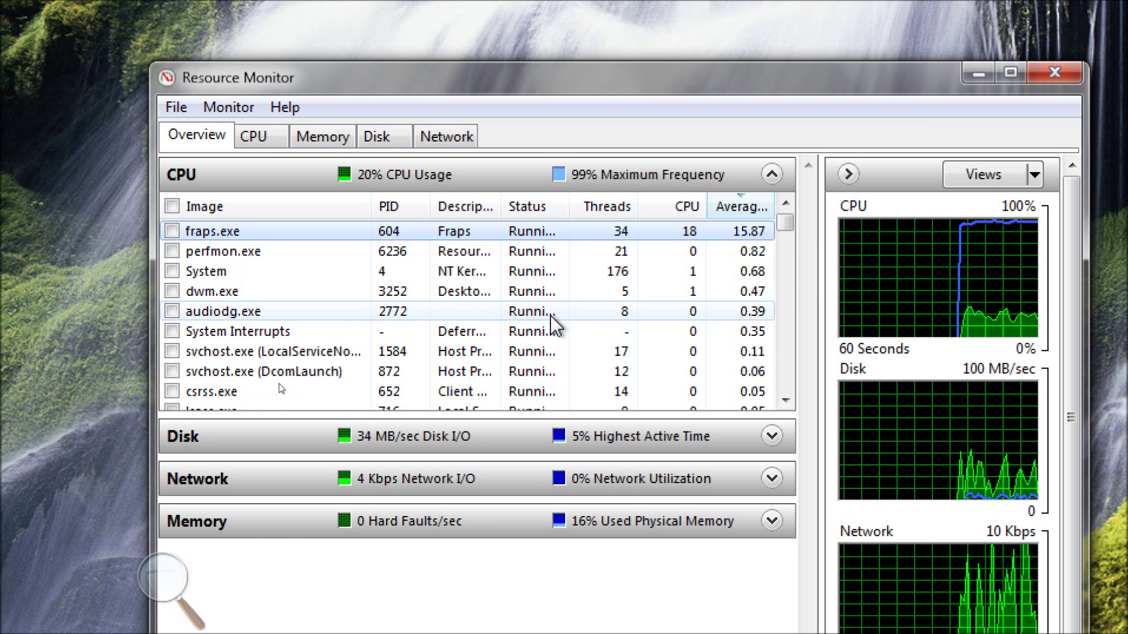
{"action": "left_click", "coordinate": [321, 441]}
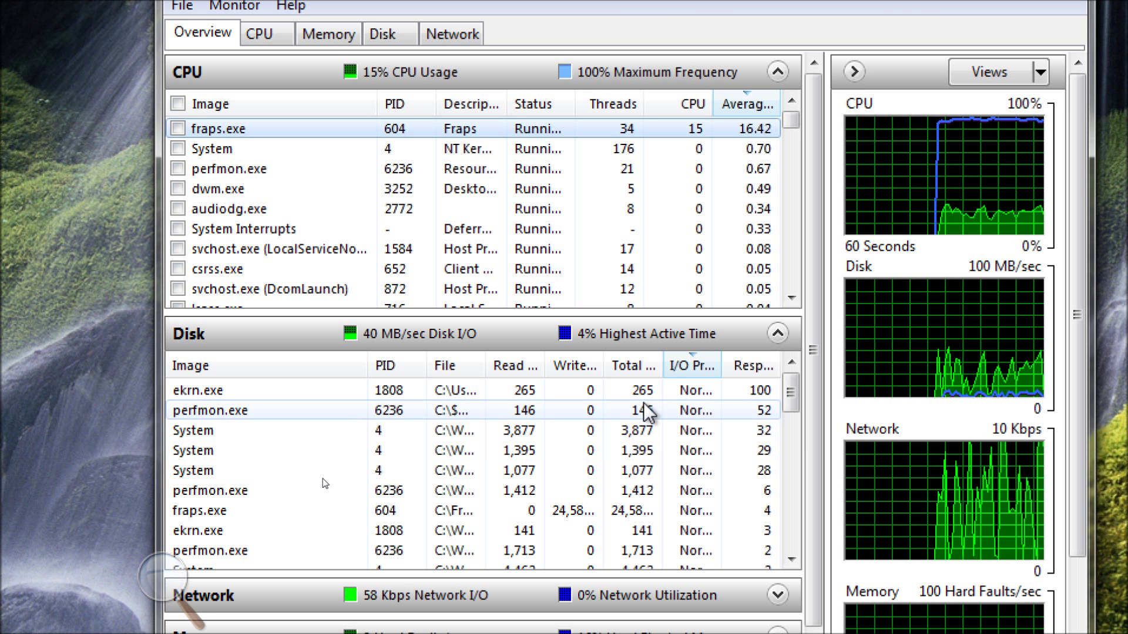
- Sort disk processes by a widened Total (B/sec) column, expand Network, and make the window taller
{"action": "left_click", "coordinate": [649, 369]}
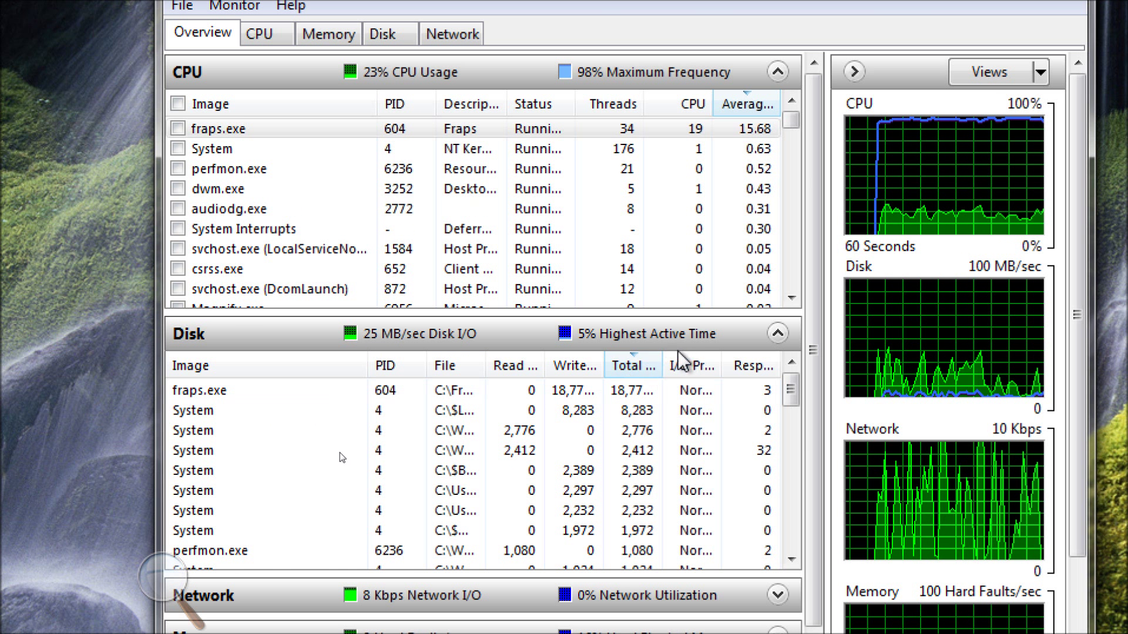
{"action": "left_click_drag", "start_coordinate": [662, 360], "coordinate": [723, 359]}
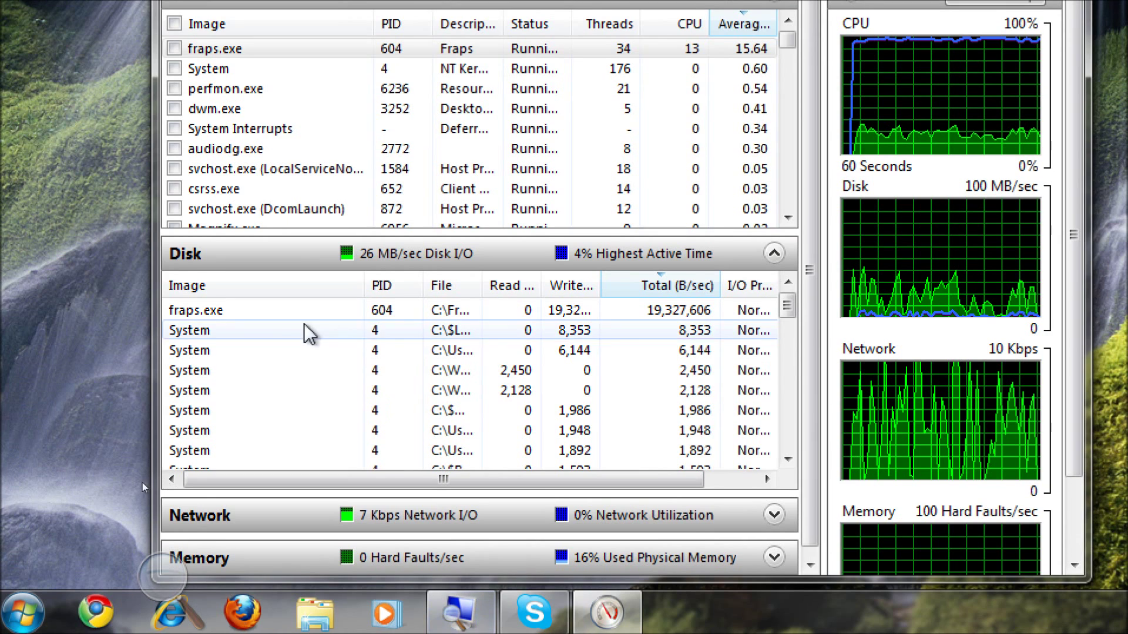
{"action": "left_click", "coordinate": [644, 515]}
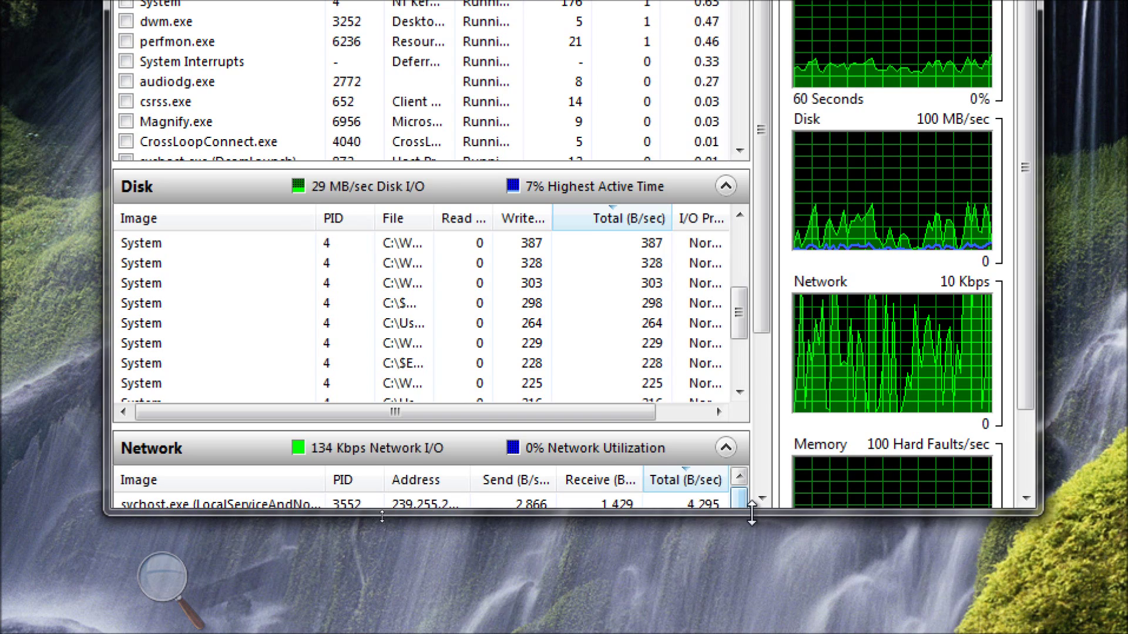
{"action": "left_click_drag", "start_coordinate": [748, 514], "coordinate": [738, 623]}
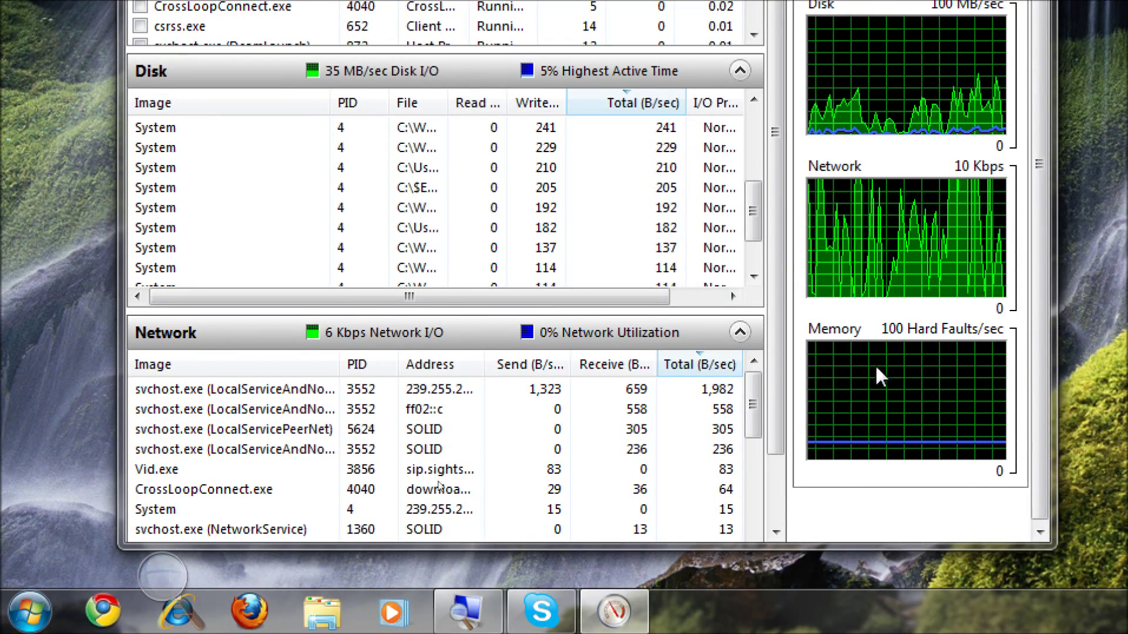
{"action": "key", "text": "ctrl+alt+space"}
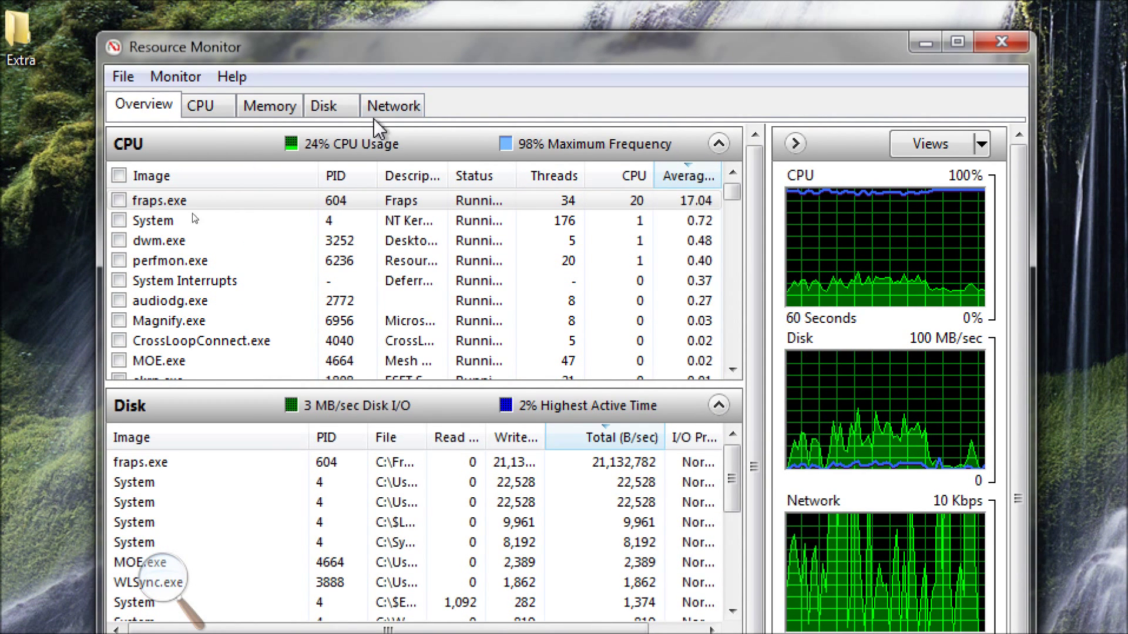
- On the Memory tab, sort processes by Working Set then Commit (KB), selecting fraps.exe and Steam.exe
{"action": "left_click", "coordinate": [216, 112]}
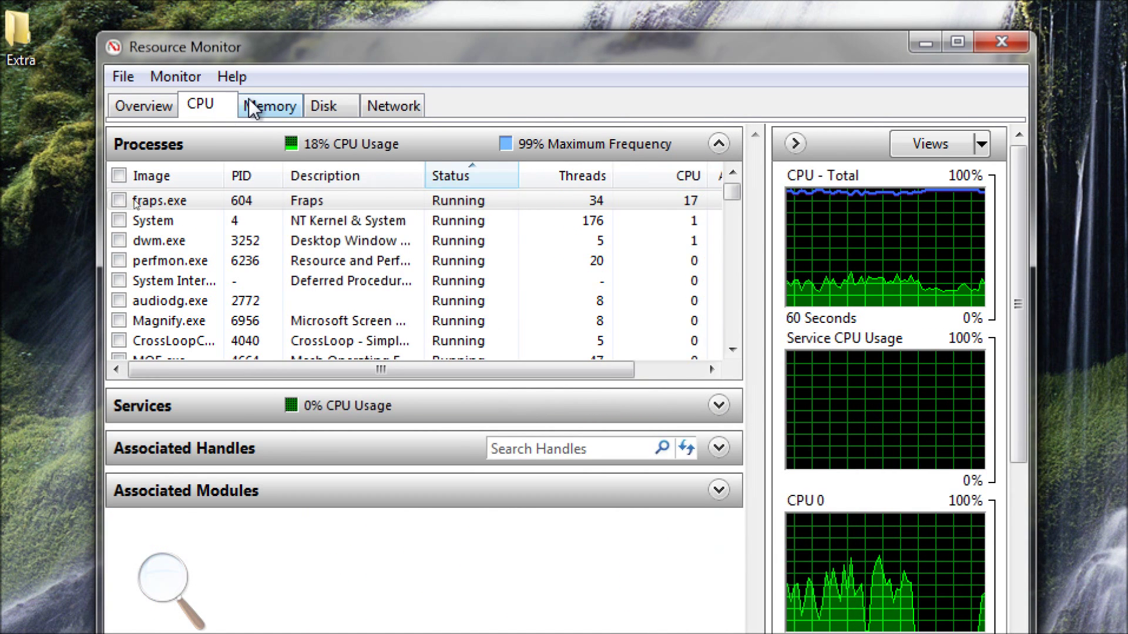
{"action": "left_click", "coordinate": [289, 118]}
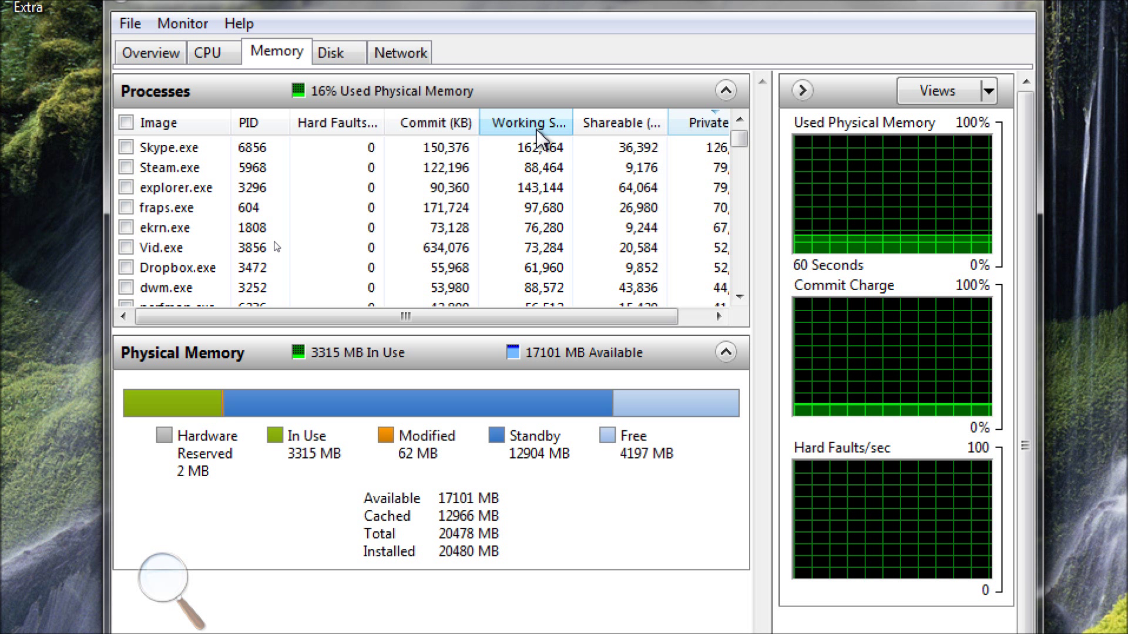
{"action": "left_click", "coordinate": [542, 128]}
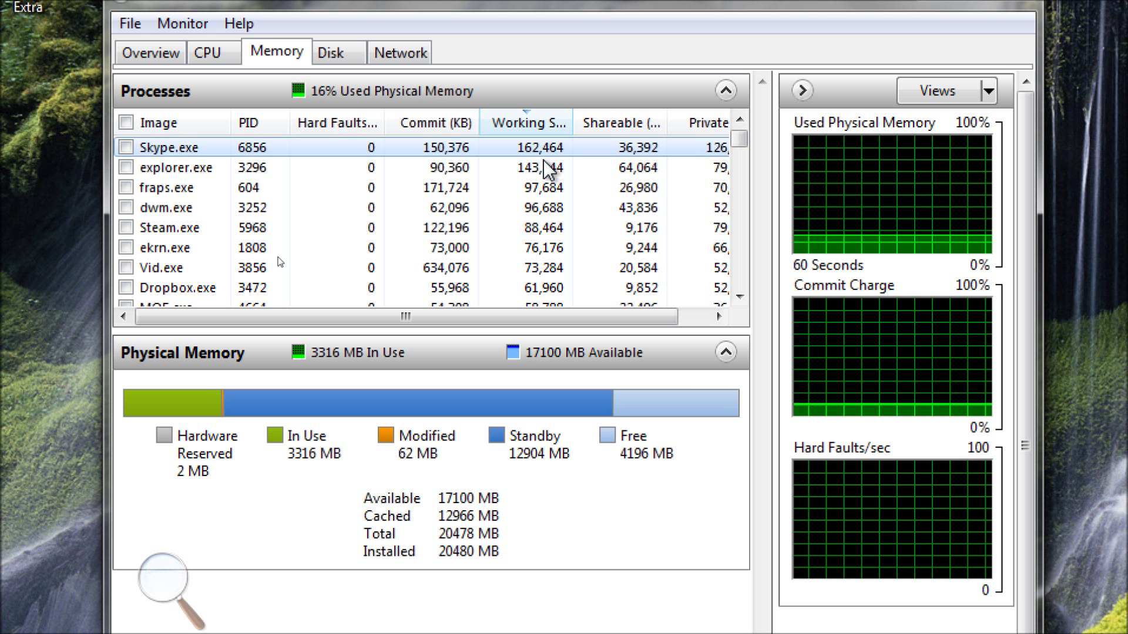
{"action": "left_click", "coordinate": [453, 125]}
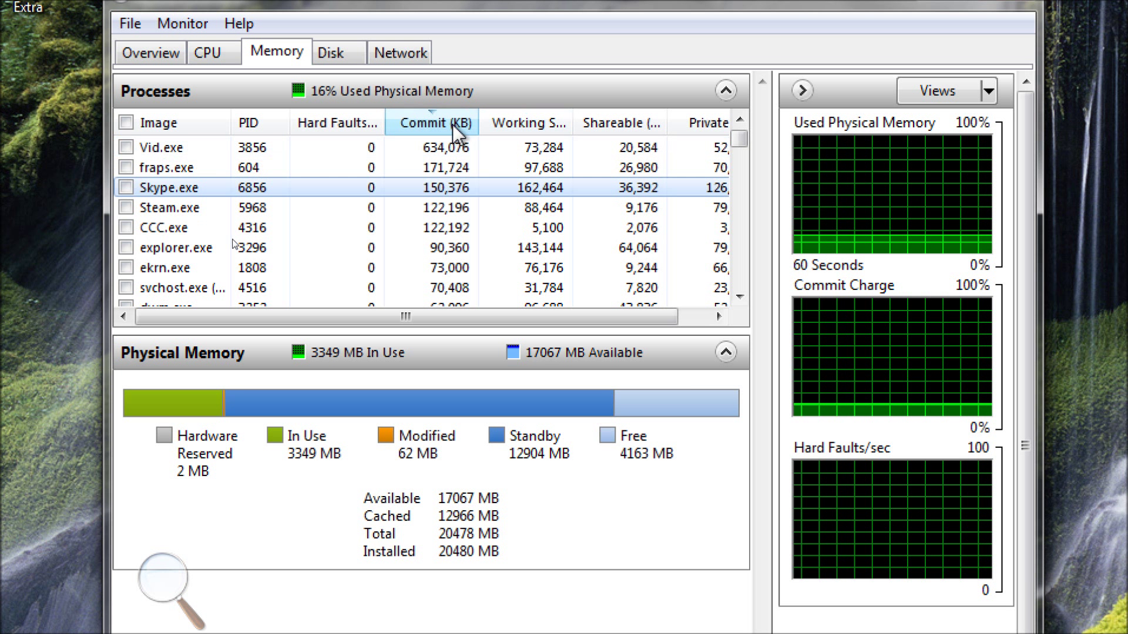
{"action": "left_click", "coordinate": [451, 169]}
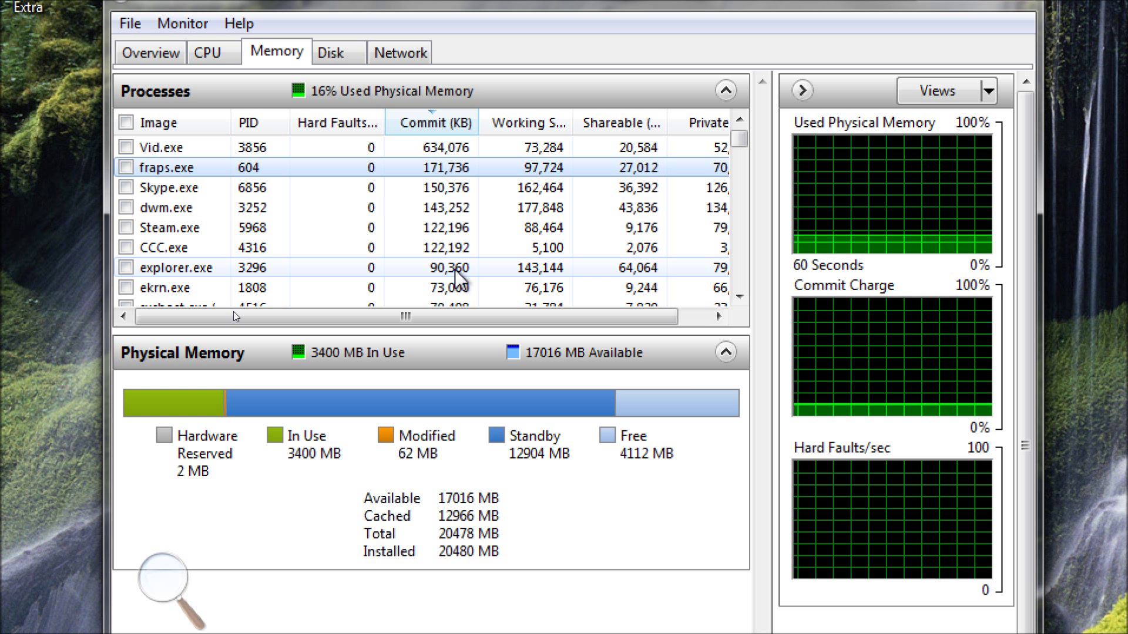
{"action": "left_click", "coordinate": [471, 207]}
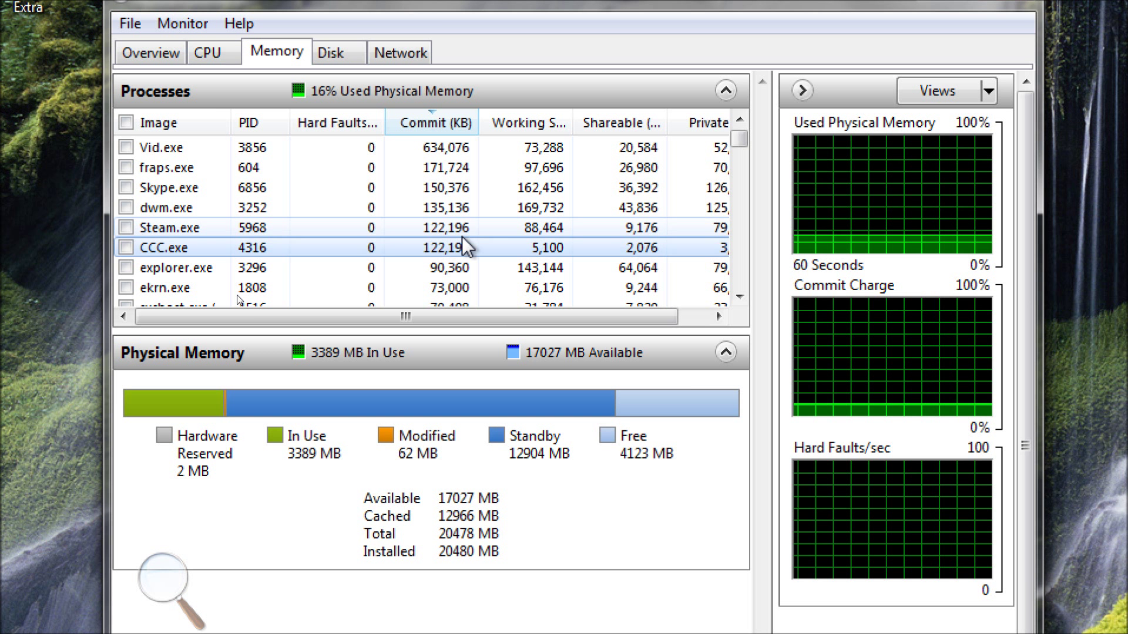
- View the Disk tab, then the Network tab
{"action": "left_click", "coordinate": [356, 59]}
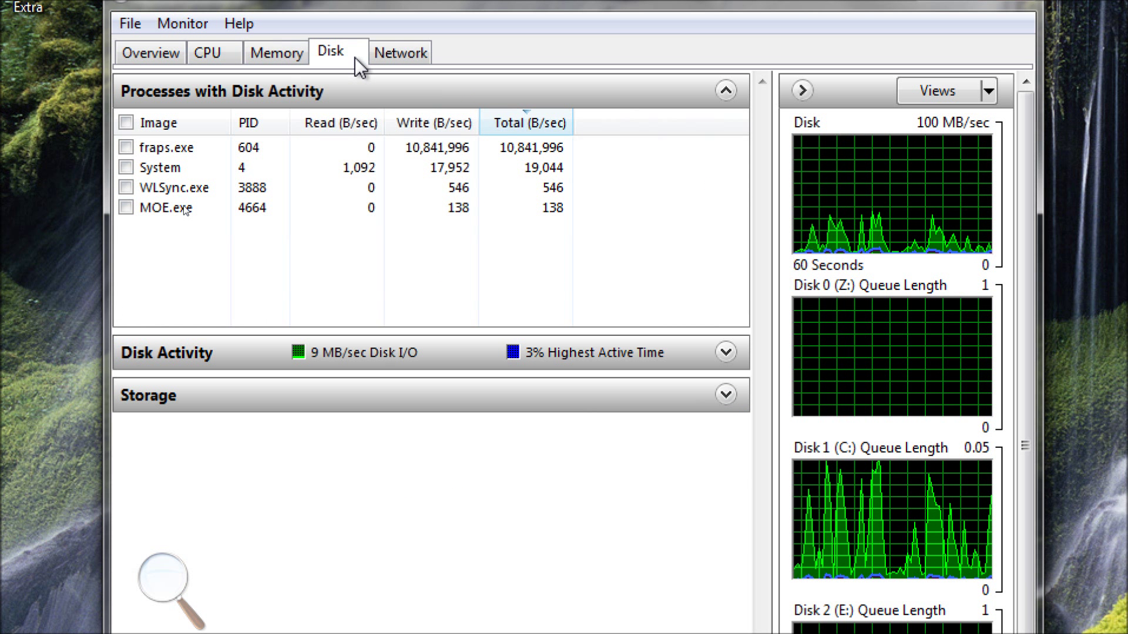
{"action": "left_click", "coordinate": [372, 58]}
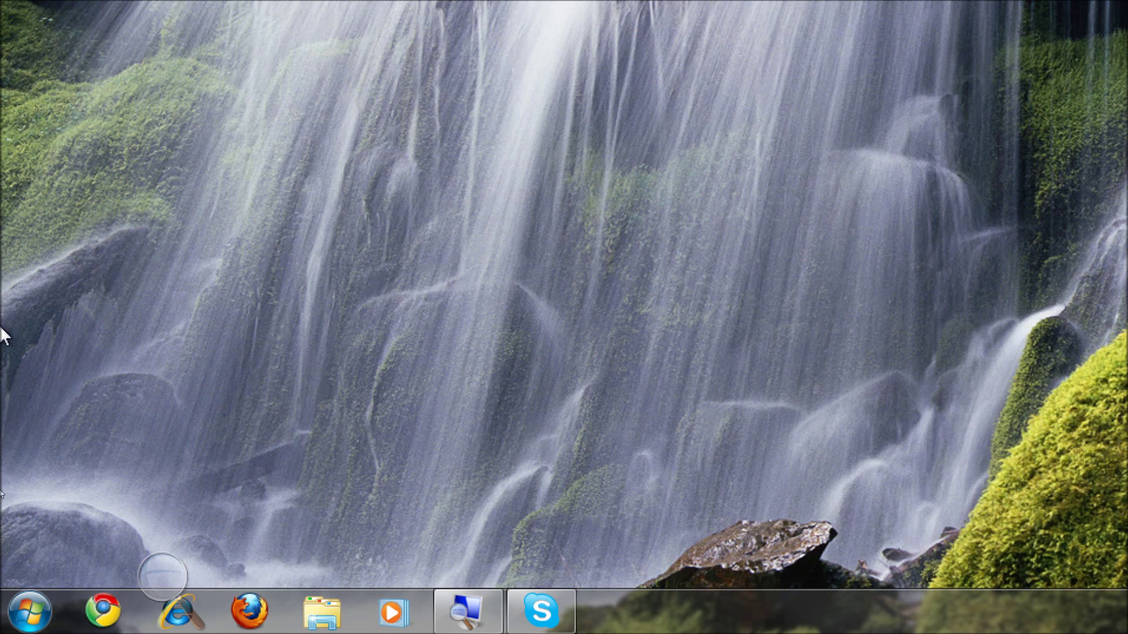
- Launch Event Viewer from a Start search for 'ev' and expand Windows Logs
{"action": "key", "text": "super"}
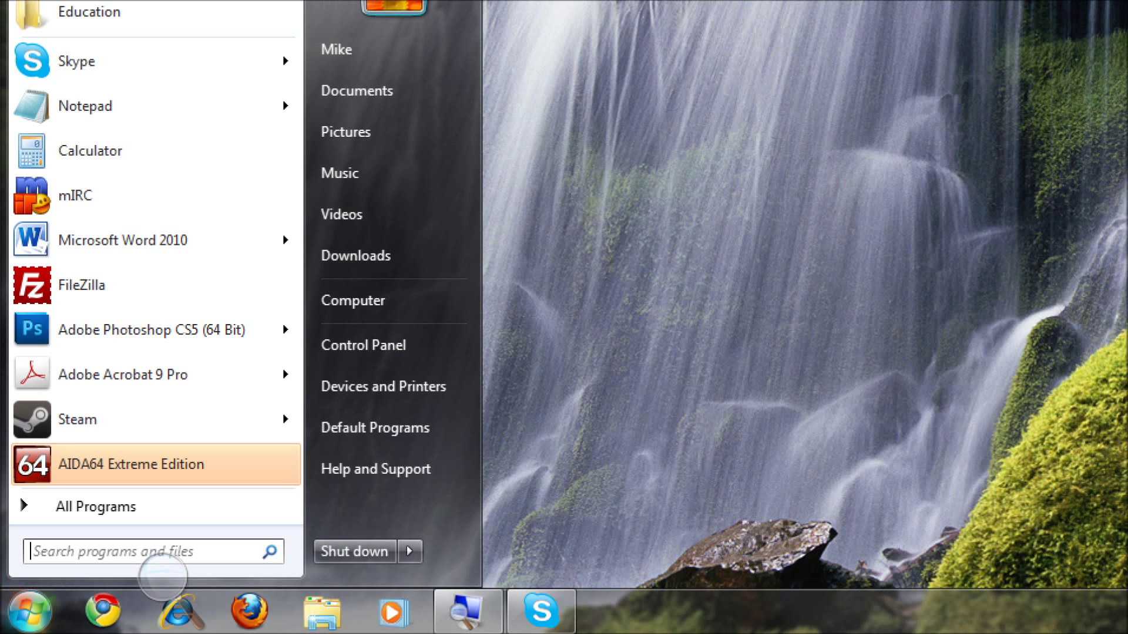
{"action": "type", "text": "event"}
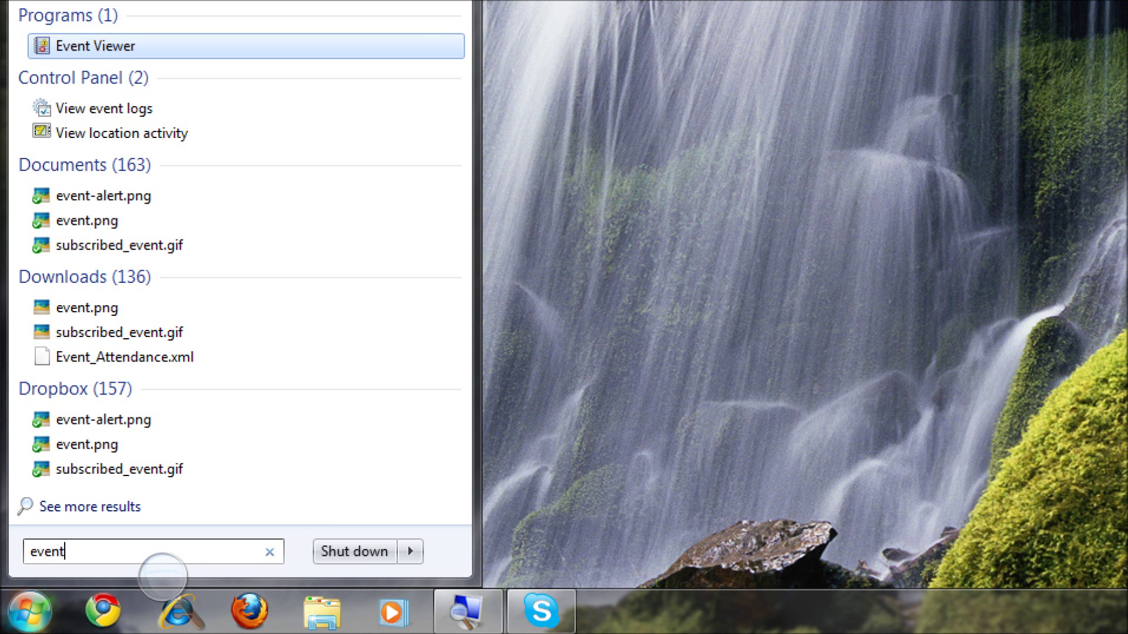
{"action": "left_click", "coordinate": [118, 107]}
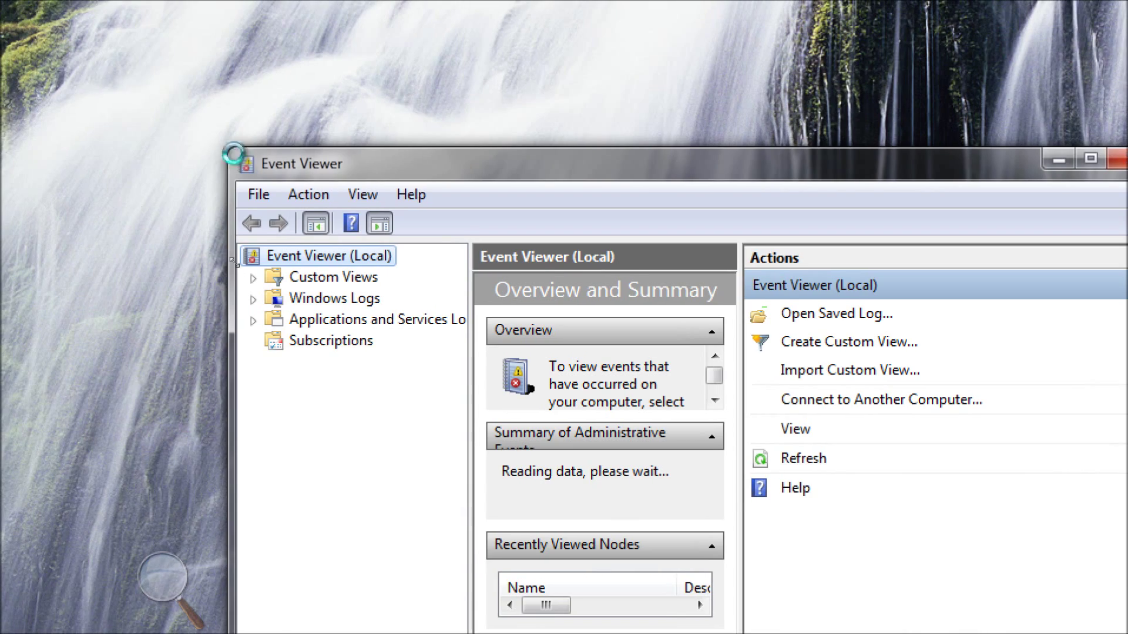
{"action": "left_click", "coordinate": [329, 299]}
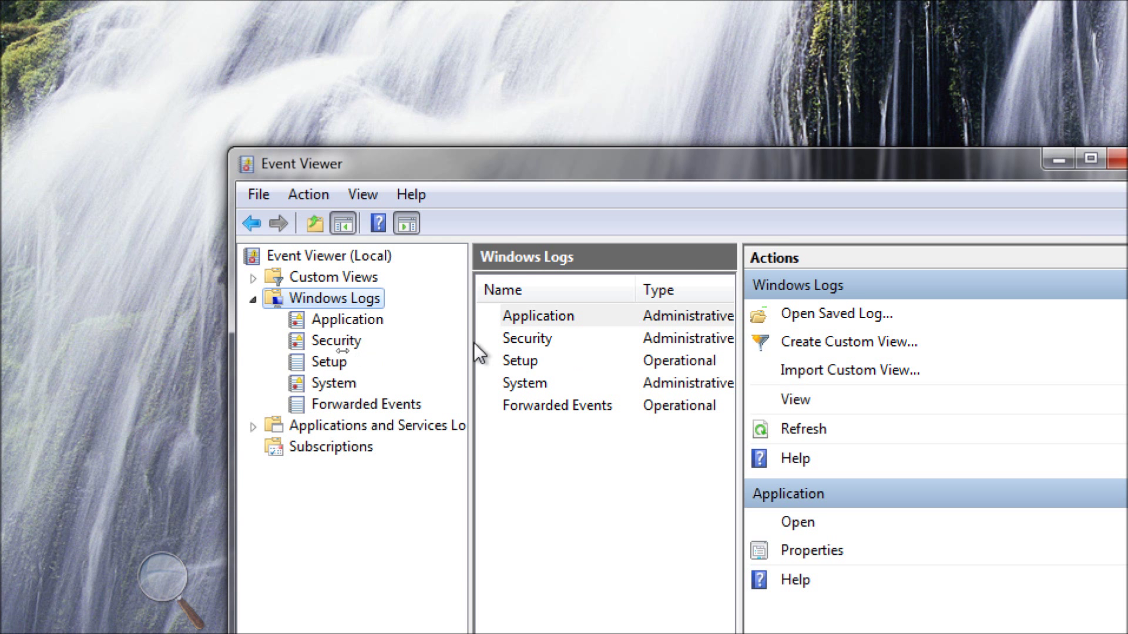
- In the maximized Security log, read the 11:50:22 PM logon and 10:08:09 PM logoff events, then open Application
{"action": "left_click", "coordinate": [336, 342]}
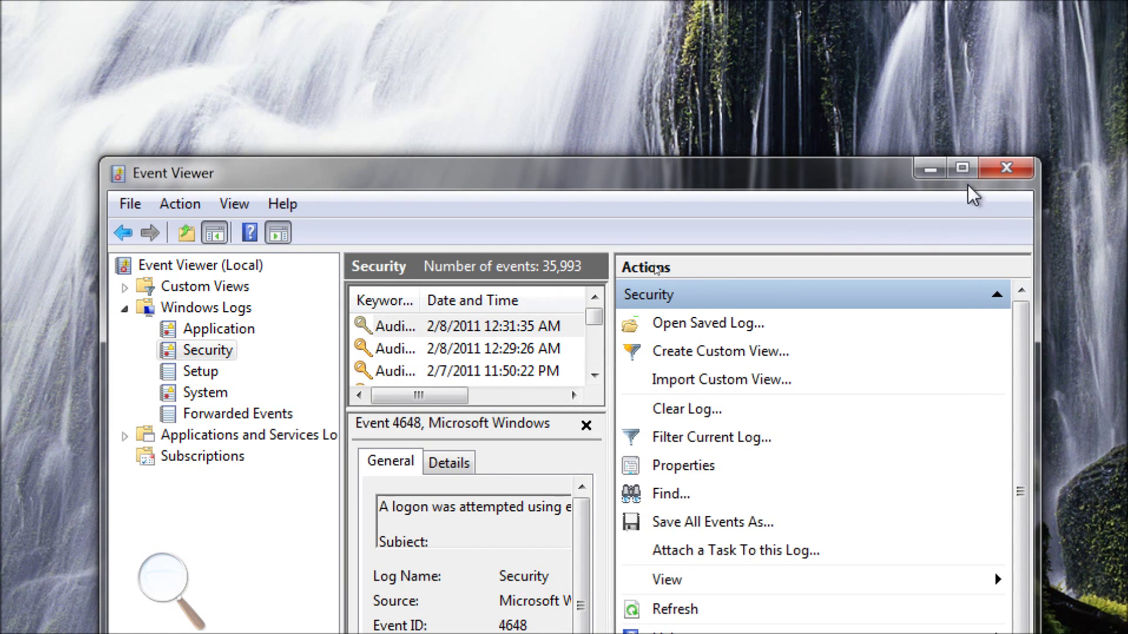
{"action": "left_click", "coordinate": [960, 171]}
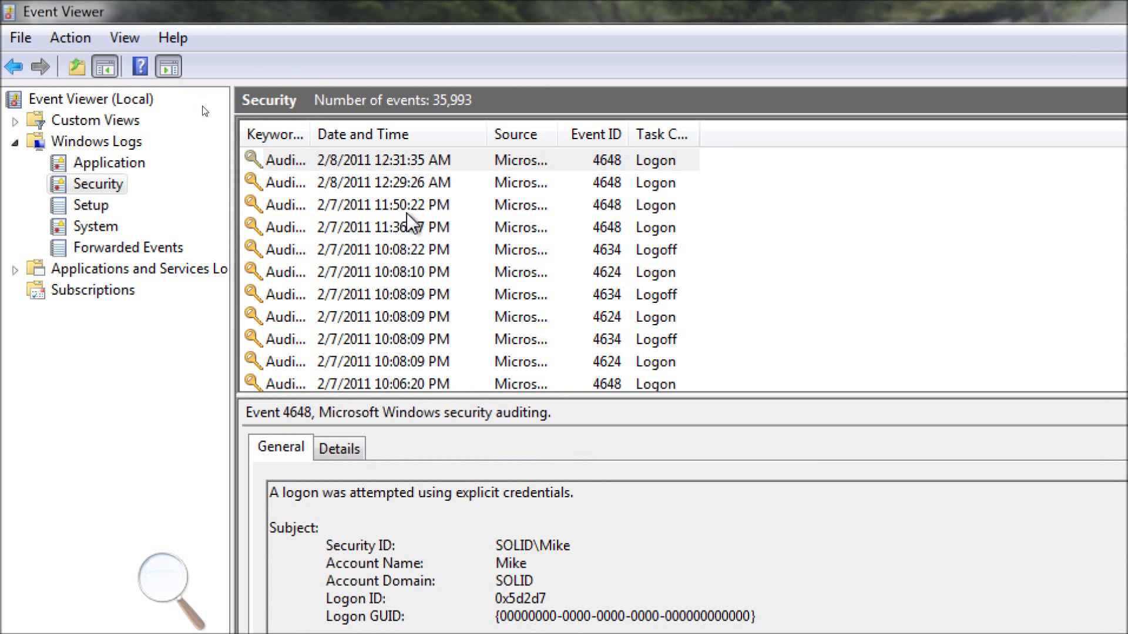
{"action": "left_click", "coordinate": [408, 212]}
{"action": "left_click", "coordinate": [417, 295]}
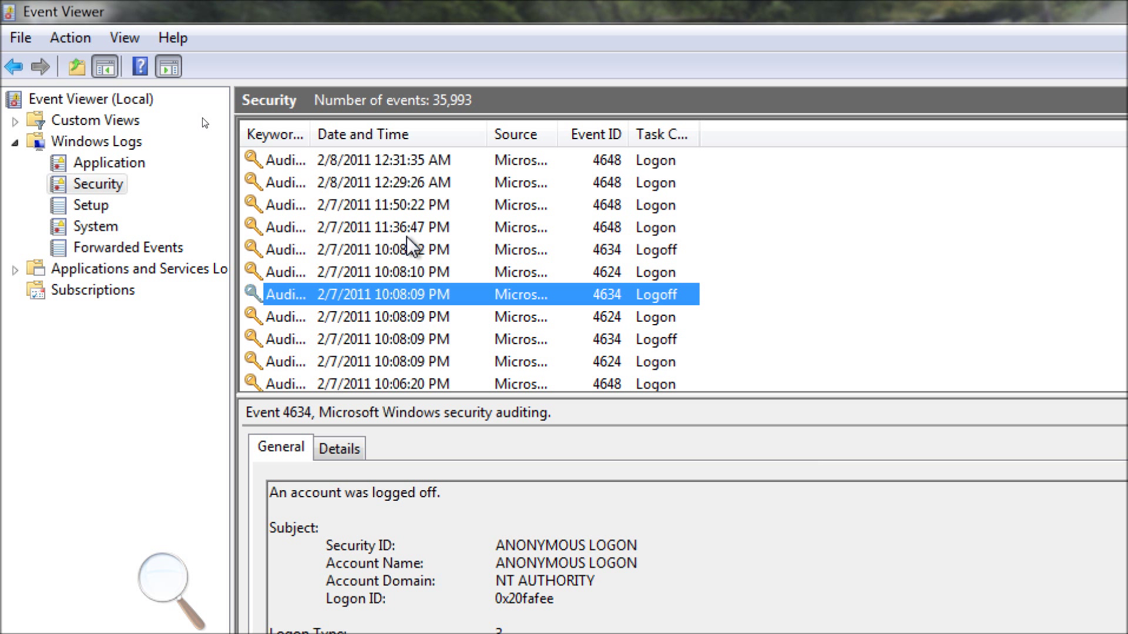
{"action": "left_click", "coordinate": [90, 163]}
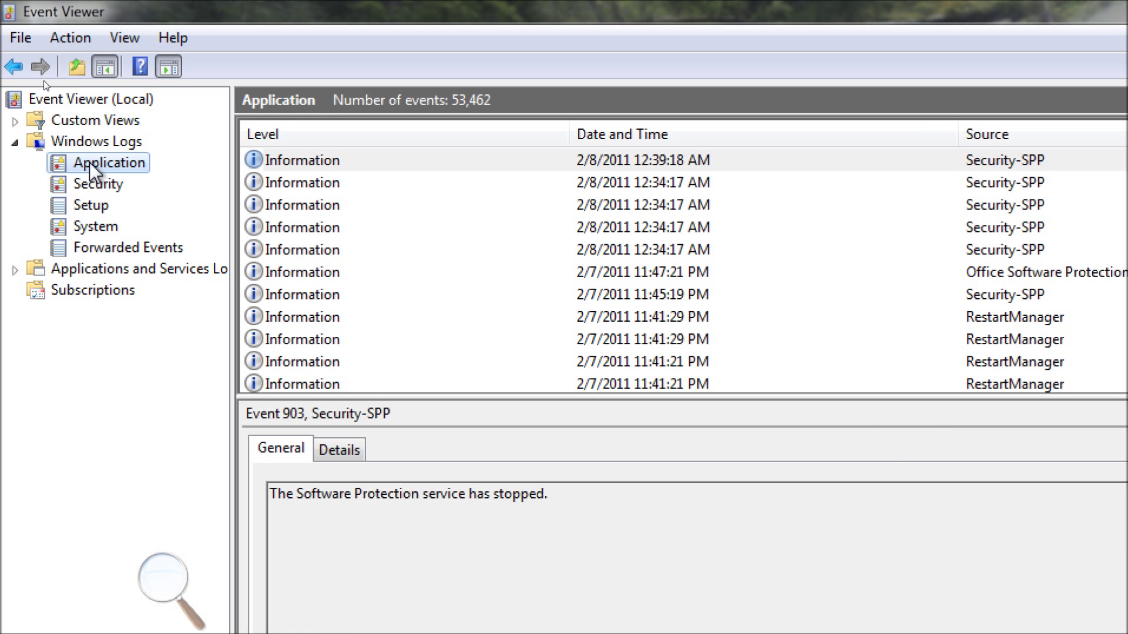
- Inspect the 11:41:29 PM RestartManager, 11:41:06 PM and 3:35:06 PM Application Error events
{"action": "left_click", "coordinate": [486, 306]}
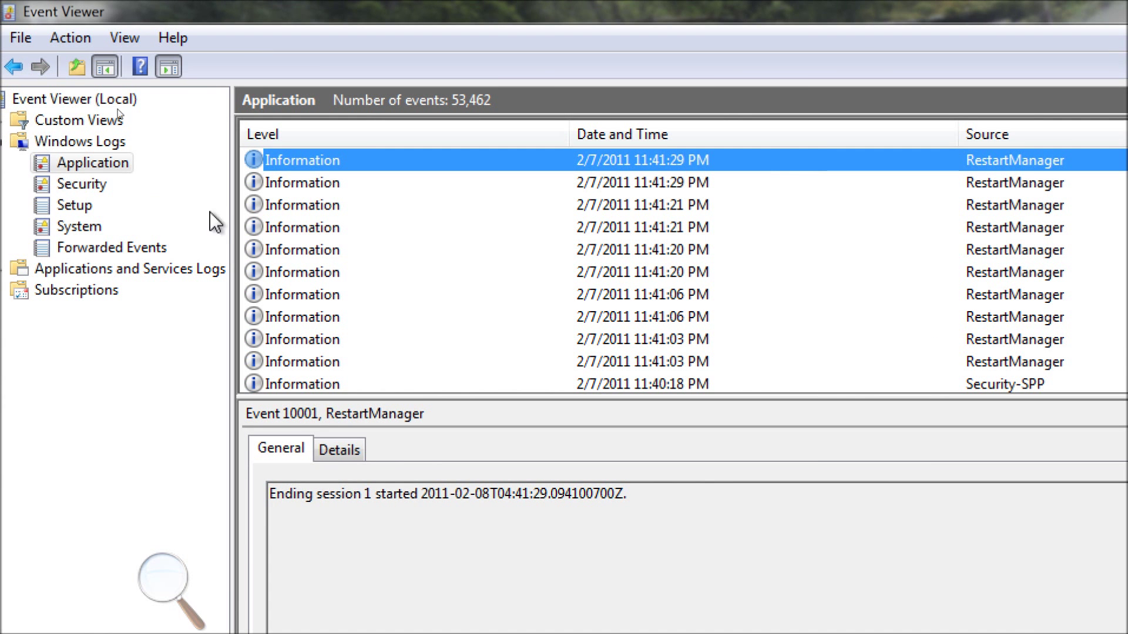
{"action": "left_click", "coordinate": [364, 294]}
{"action": "scroll", "coordinate": [364, 296], "scroll_direction": "down", "scroll_amount": 2}
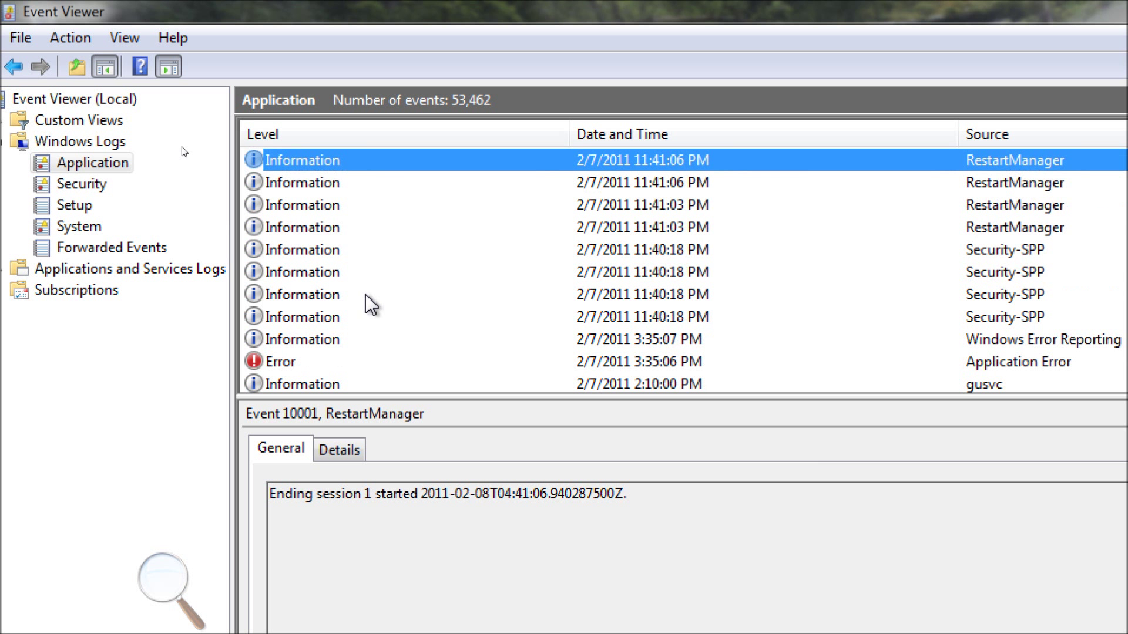
{"action": "left_click", "coordinate": [304, 362]}
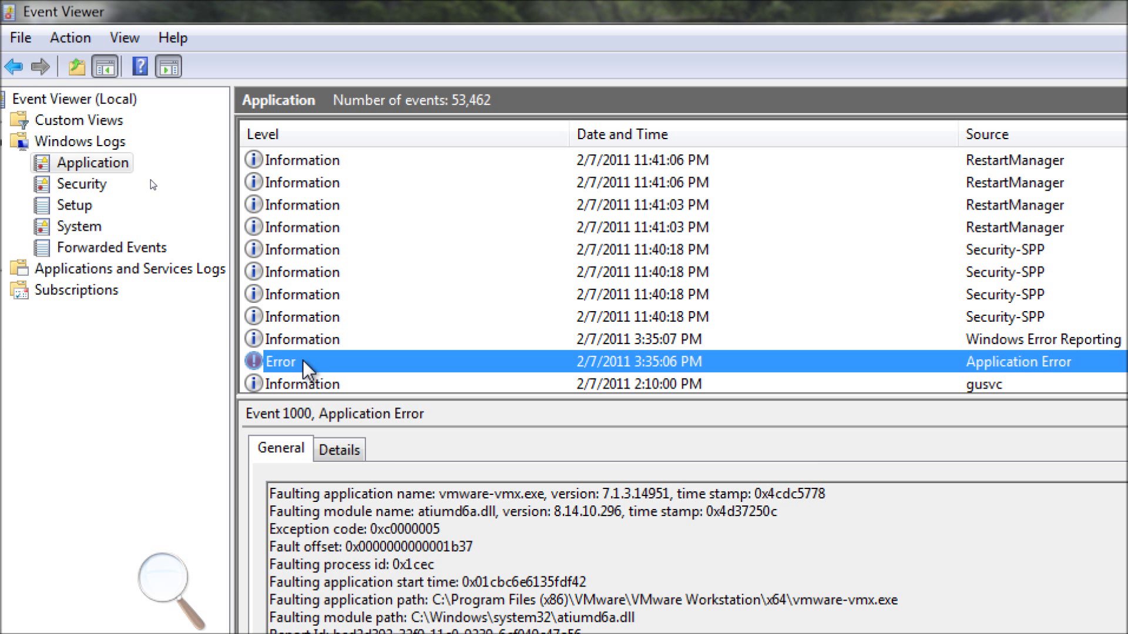
{"action": "scroll", "coordinate": [305, 370], "scroll_direction": "down", "scroll_amount": 2}
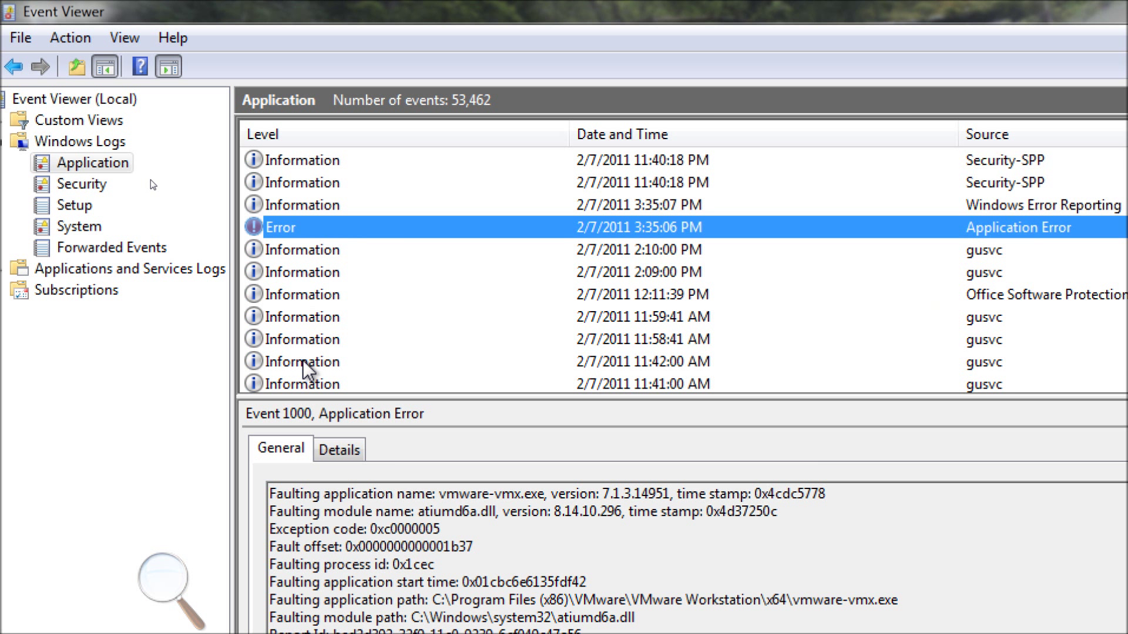
{"action": "scroll", "coordinate": [303, 364], "scroll_direction": "down", "scroll_amount": 20}
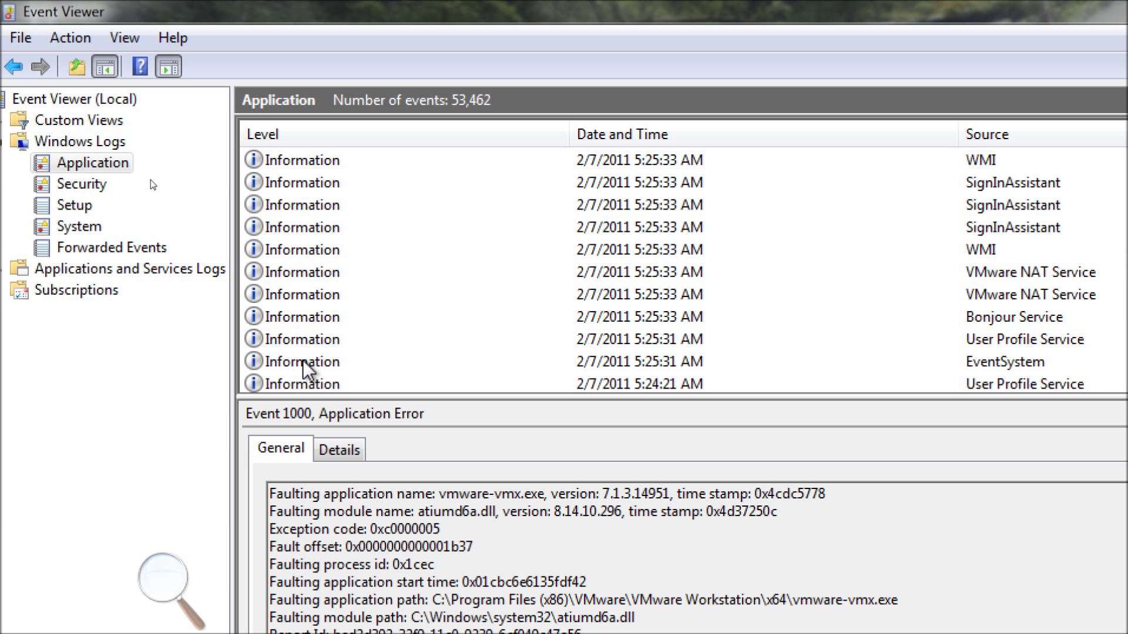
{"action": "scroll", "coordinate": [304, 363], "scroll_direction": "down", "scroll_amount": 20}
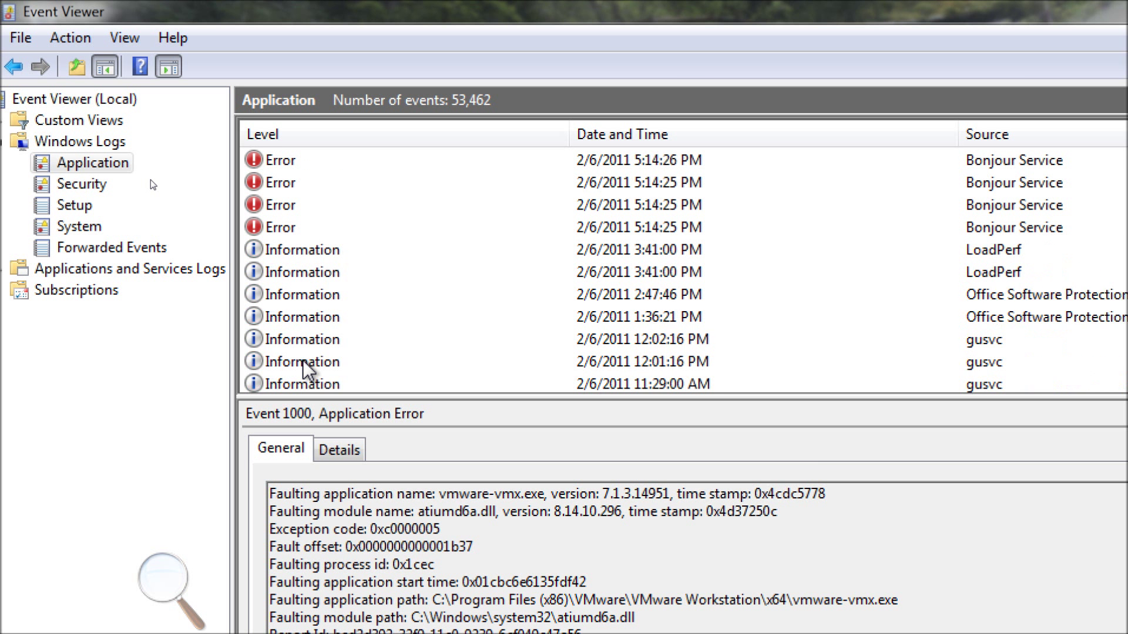
{"action": "scroll", "coordinate": [305, 370], "scroll_direction": "down", "scroll_amount": 5}
{"action": "scroll", "coordinate": [304, 368], "scroll_direction": "up", "scroll_amount": 5}
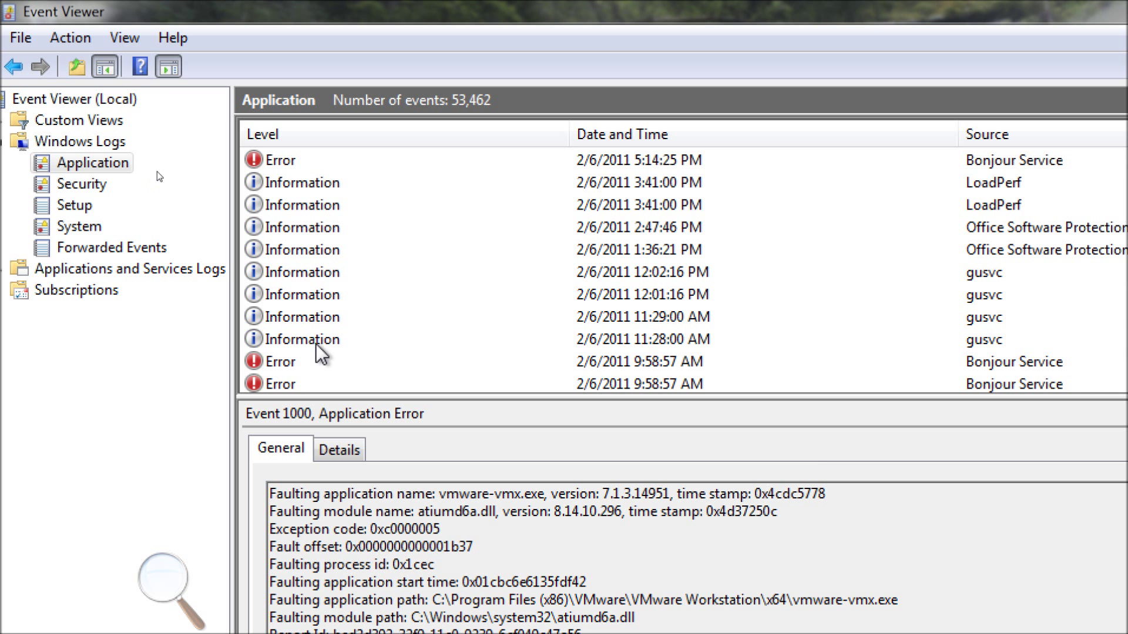
- Read Bonjour Service error details, including the 12:24:44 AM error, then open the System log
{"action": "left_click", "coordinate": [302, 364]}
{"action": "scroll", "coordinate": [301, 370], "scroll_direction": "down", "scroll_amount": 3}
{"action": "scroll", "coordinate": [301, 373], "scroll_direction": "down", "scroll_amount": 6}
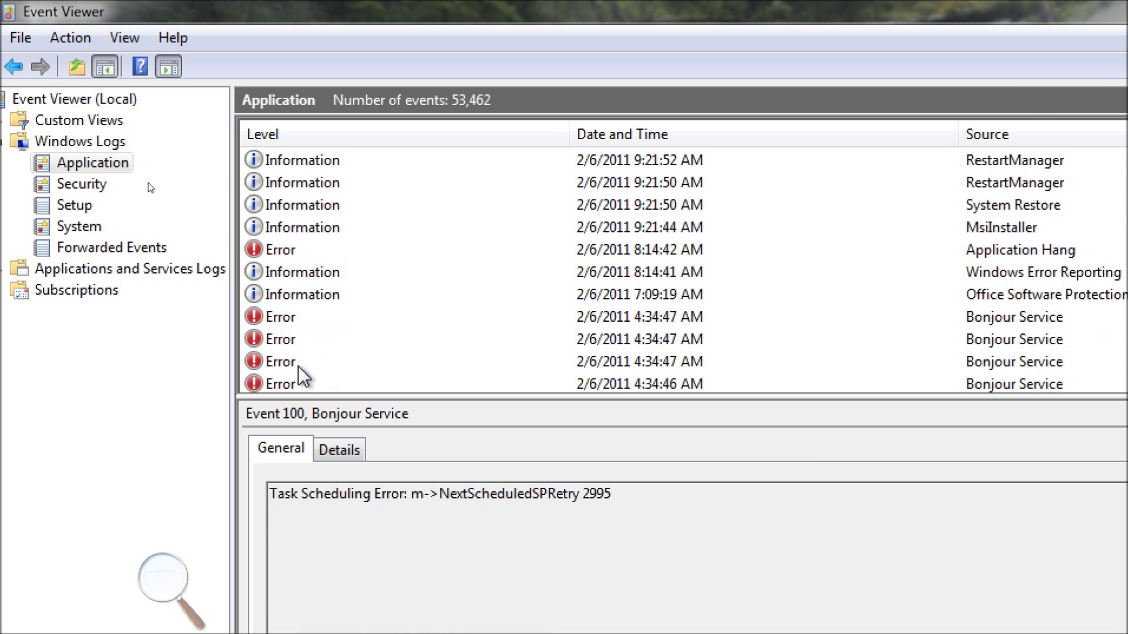
{"action": "scroll", "coordinate": [303, 376], "scroll_direction": "down", "scroll_amount": 8}
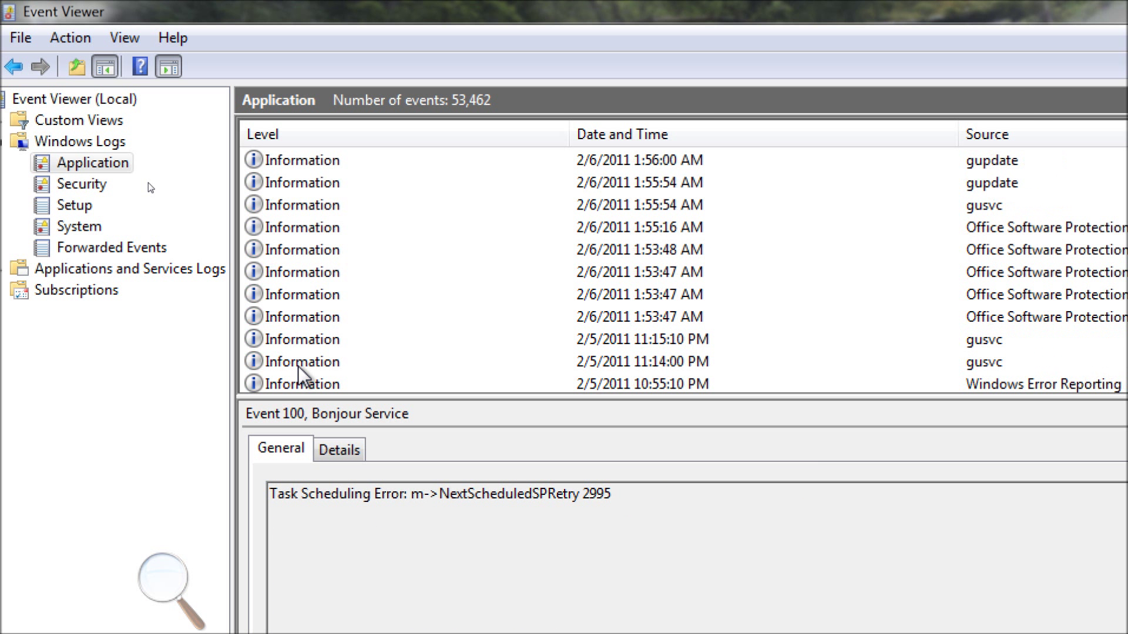
{"action": "scroll", "coordinate": [391, 315], "scroll_direction": "down", "scroll_amount": 15}
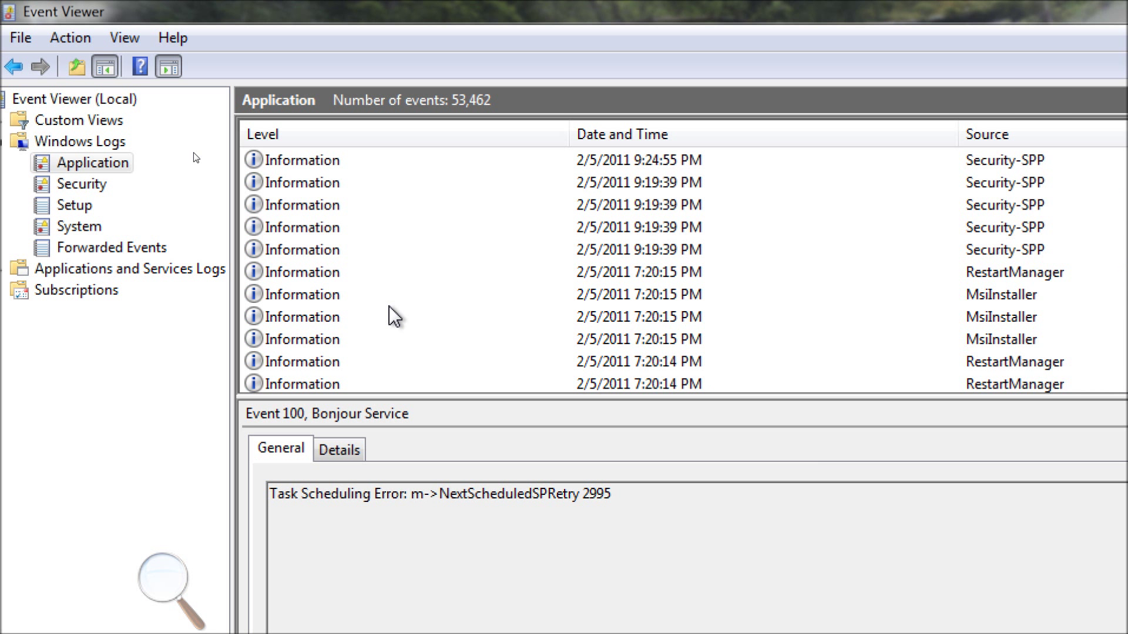
{"action": "scroll", "coordinate": [391, 315], "scroll_direction": "down", "scroll_amount": 18}
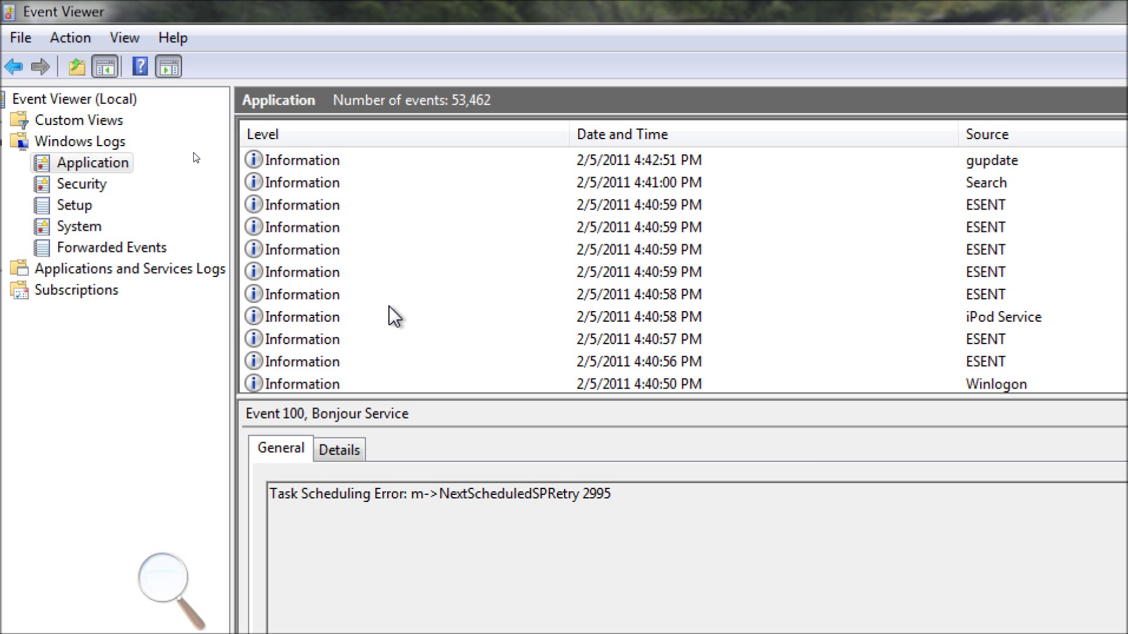
{"action": "scroll", "coordinate": [393, 316], "scroll_direction": "down", "scroll_amount": 10}
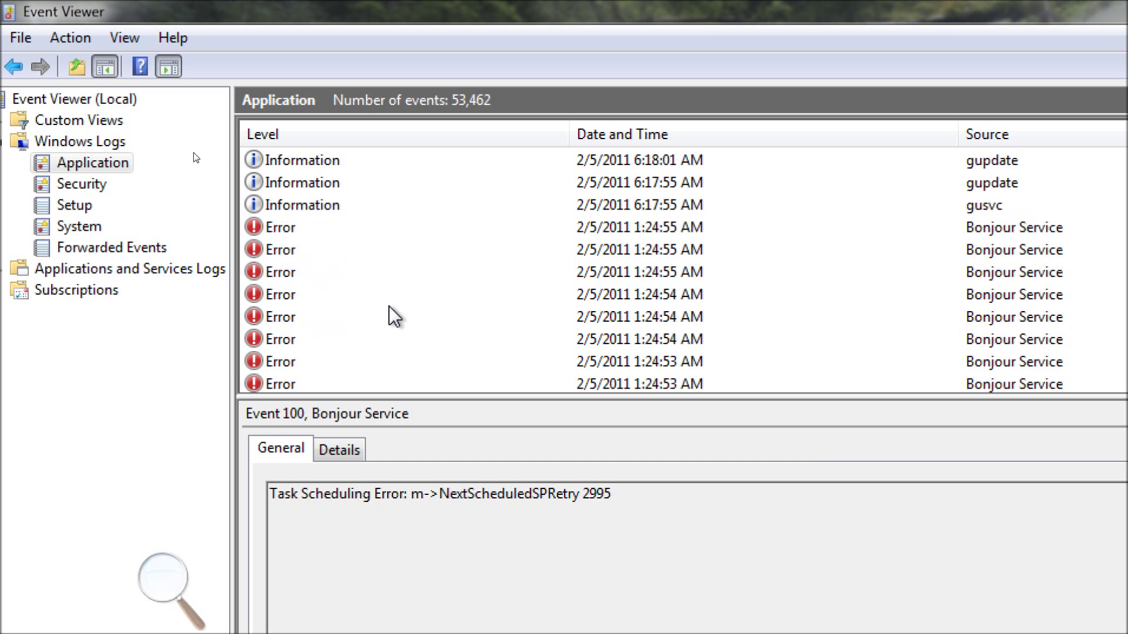
{"action": "left_click", "coordinate": [394, 317]}
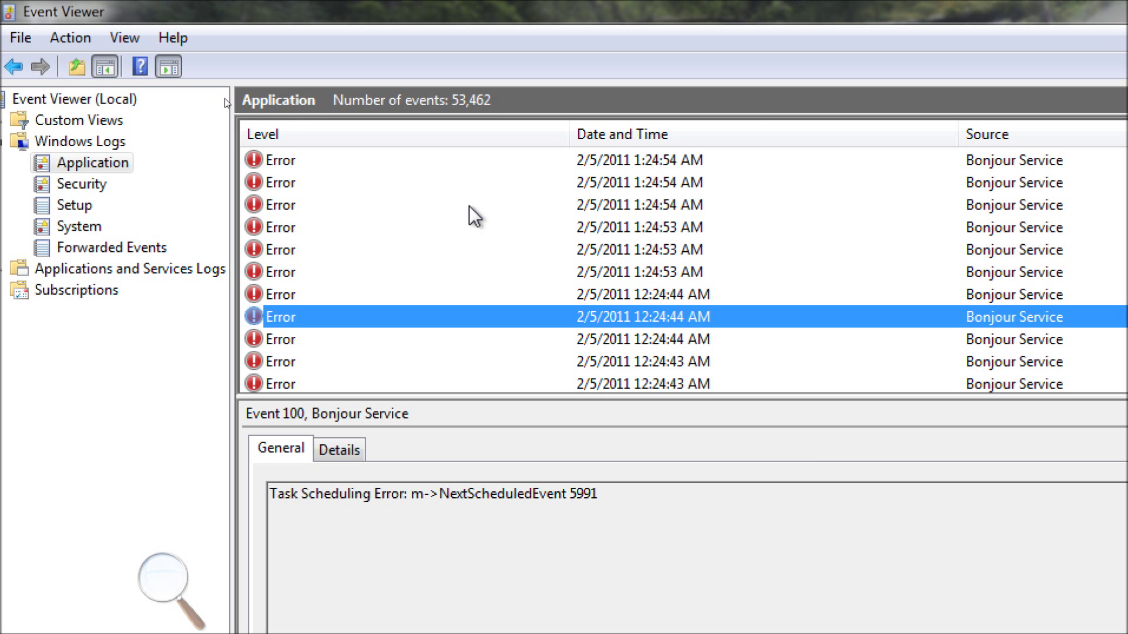
{"action": "scroll", "coordinate": [468, 213], "scroll_direction": "up", "scroll_amount": 5}
{"action": "scroll", "coordinate": [444, 223], "scroll_direction": "down", "scroll_amount": 1}
{"action": "scroll", "coordinate": [445, 222], "scroll_direction": "up", "scroll_amount": 6}
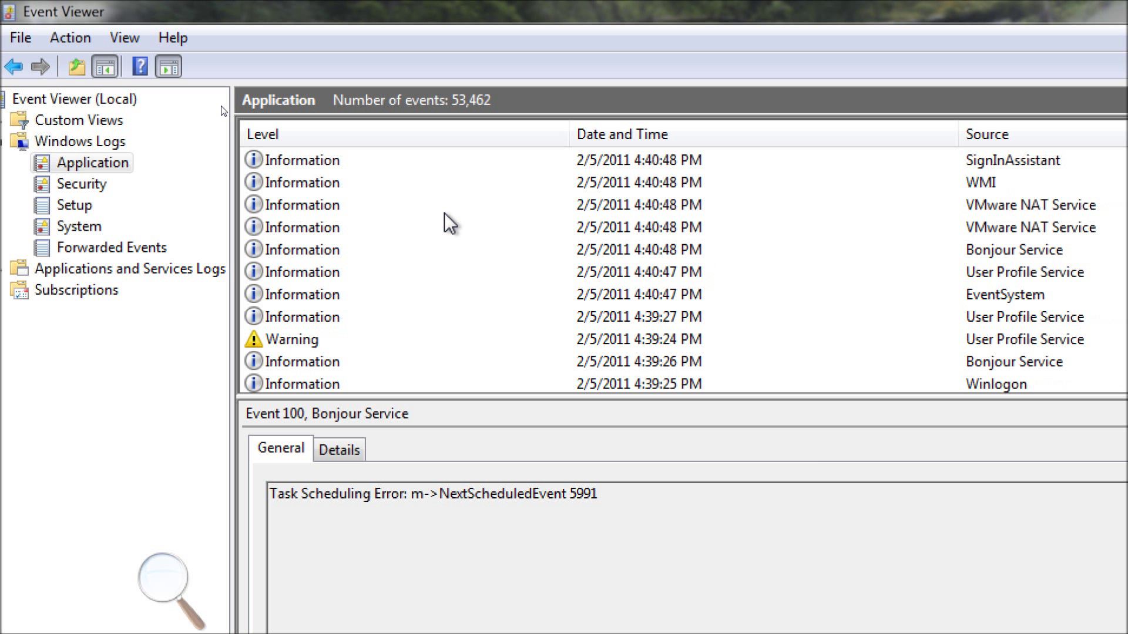
{"action": "left_click", "coordinate": [68, 224]}
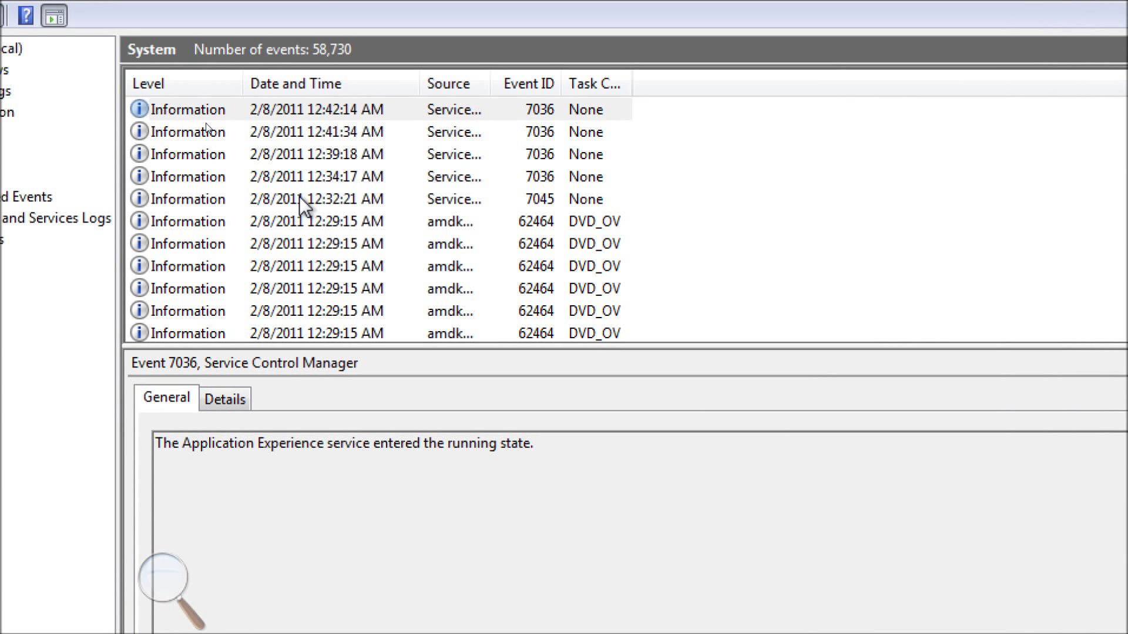
- Select an amdkmdag 62464 'UVD Information' event and scroll through the older System log entries
{"action": "left_click", "coordinate": [304, 269]}
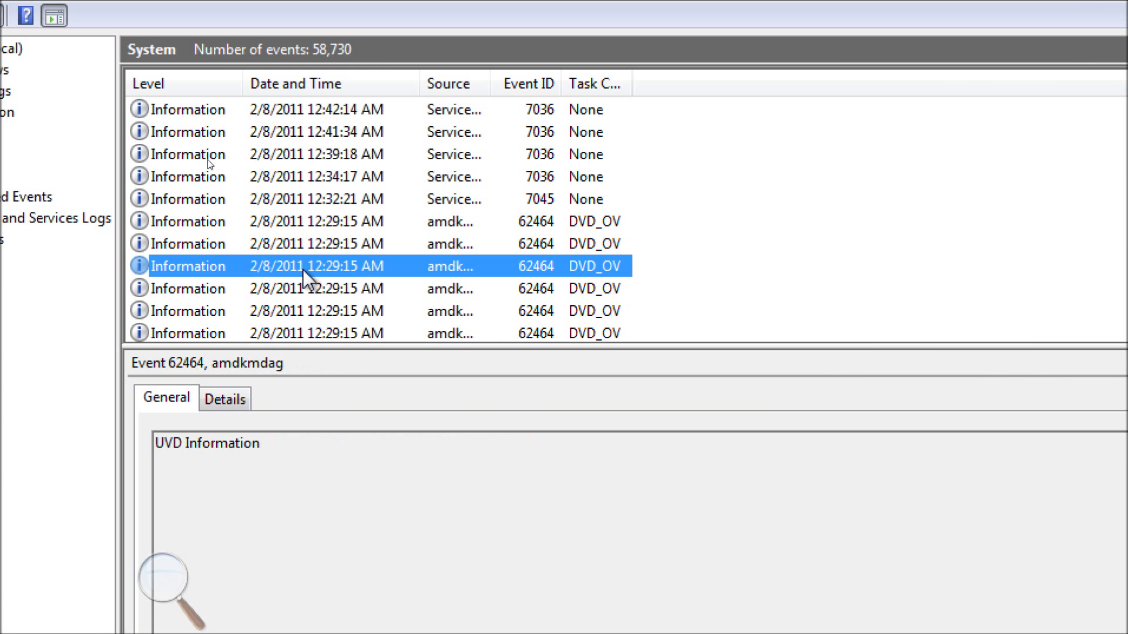
{"action": "scroll", "coordinate": [305, 271], "scroll_direction": "down", "scroll_amount": 10}
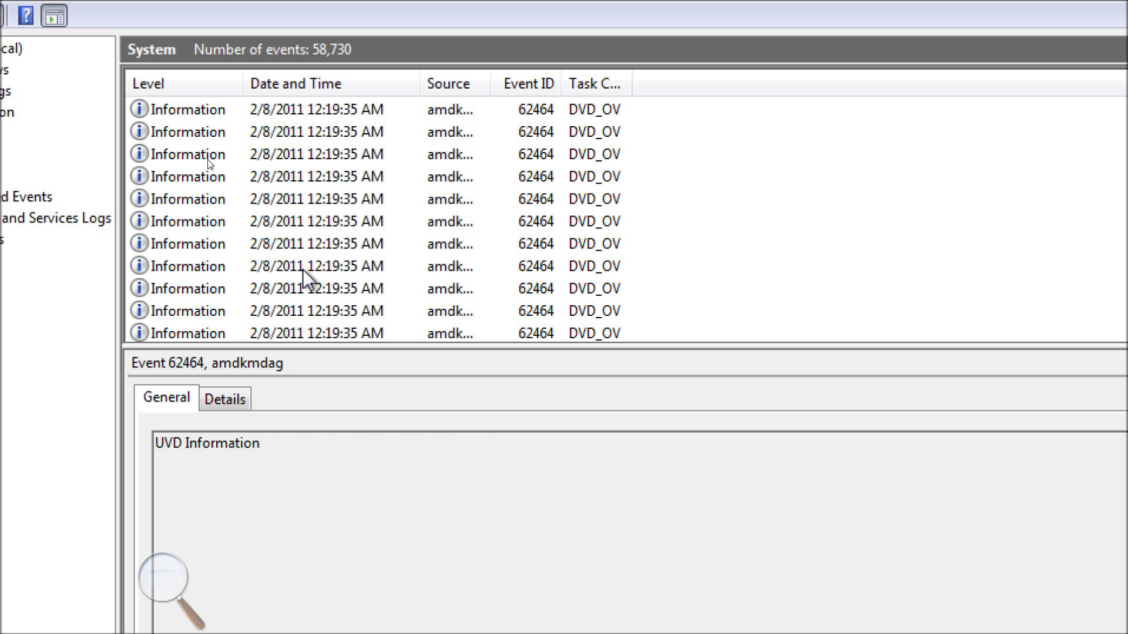
{"action": "scroll", "coordinate": [303, 270], "scroll_direction": "down", "scroll_amount": 15}
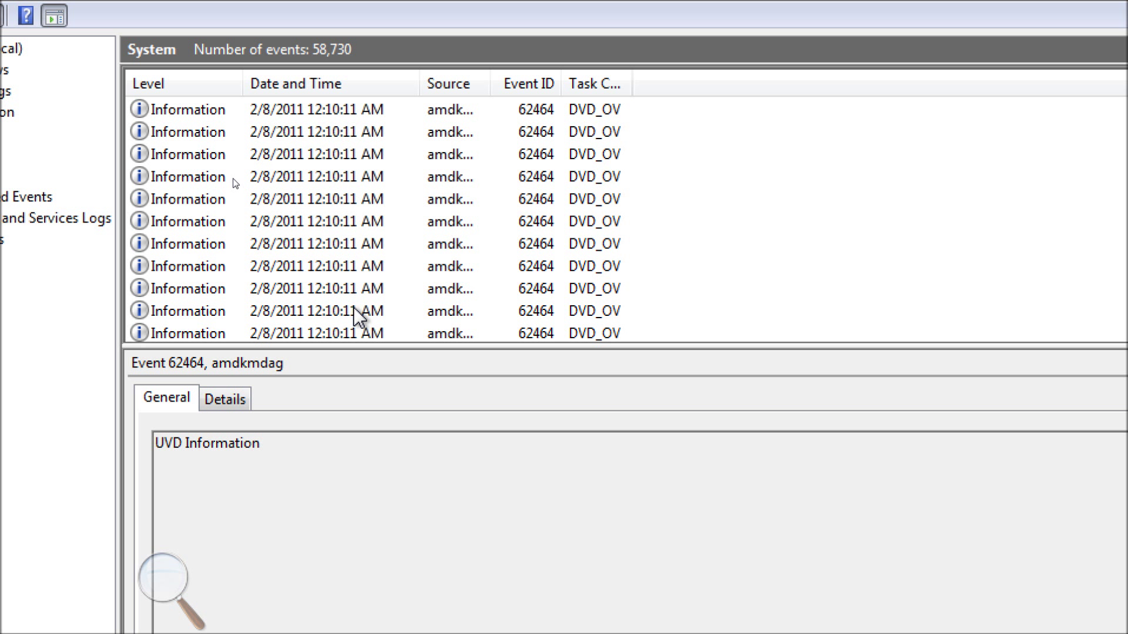
{"action": "scroll", "coordinate": [357, 318], "scroll_direction": "down", "scroll_amount": 15}
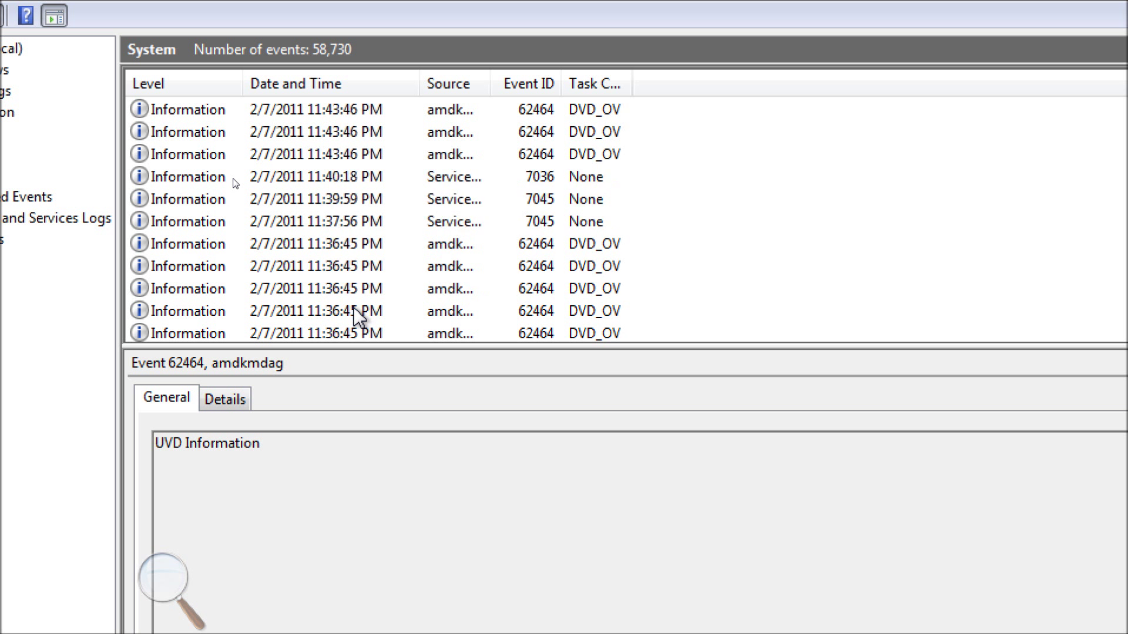
{"action": "scroll", "coordinate": [356, 317], "scroll_direction": "down", "scroll_amount": 15}
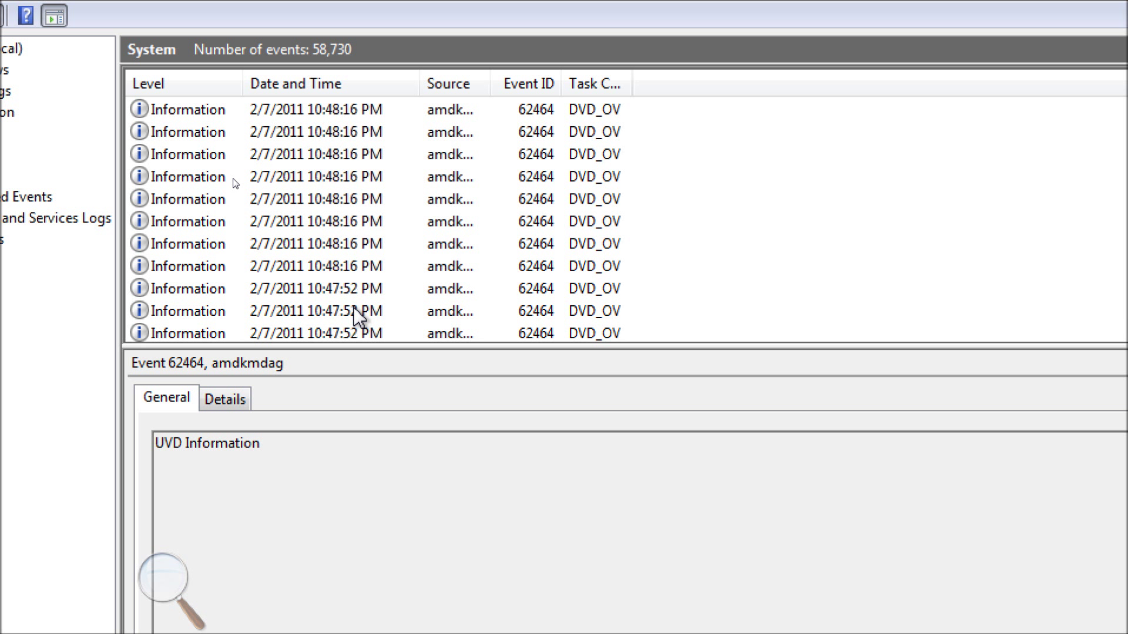
{"action": "scroll", "coordinate": [357, 317], "scroll_direction": "down", "scroll_amount": 15}
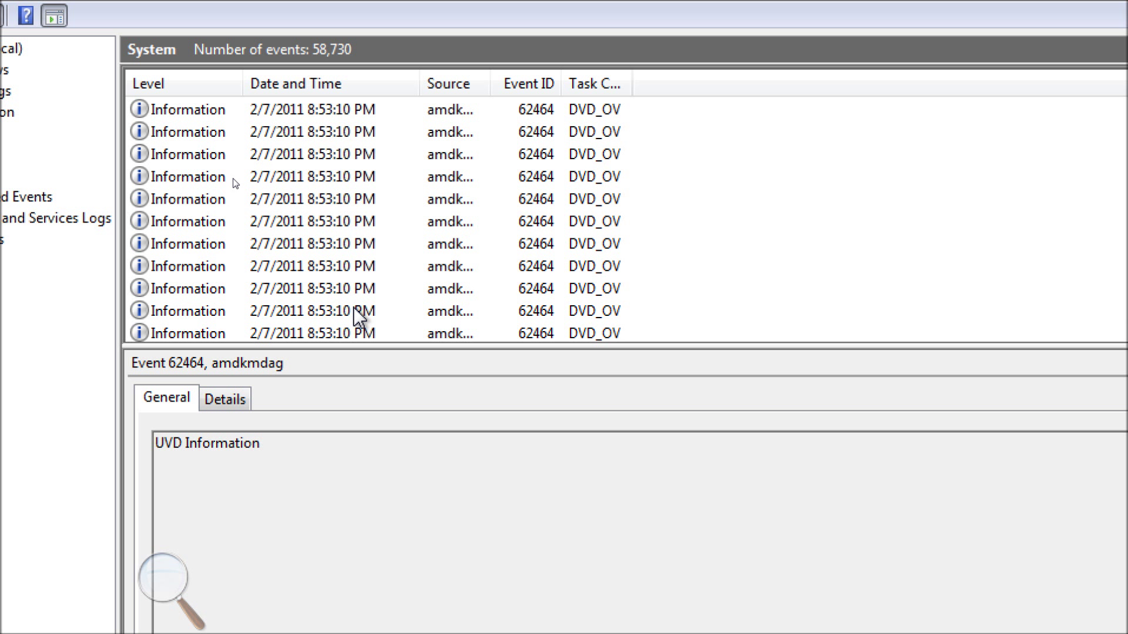
{"action": "scroll", "coordinate": [357, 317], "scroll_direction": "down", "scroll_amount": 10}
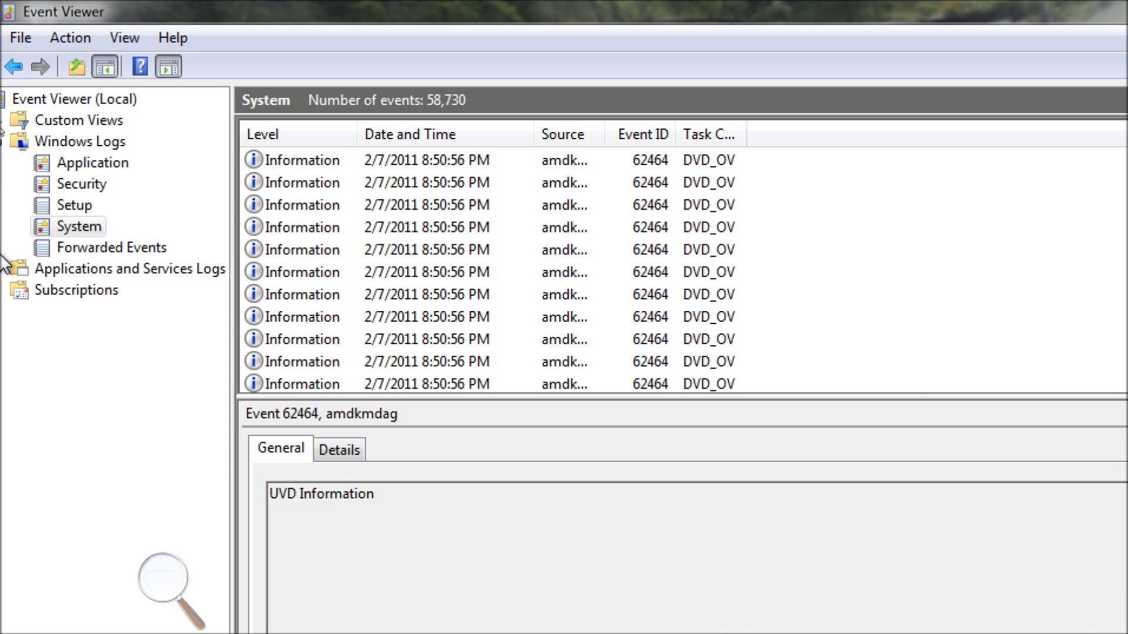
- Return to the 53,462-event Application log and scroll back through older events to late January 2011
{"action": "left_click", "coordinate": [85, 164]}
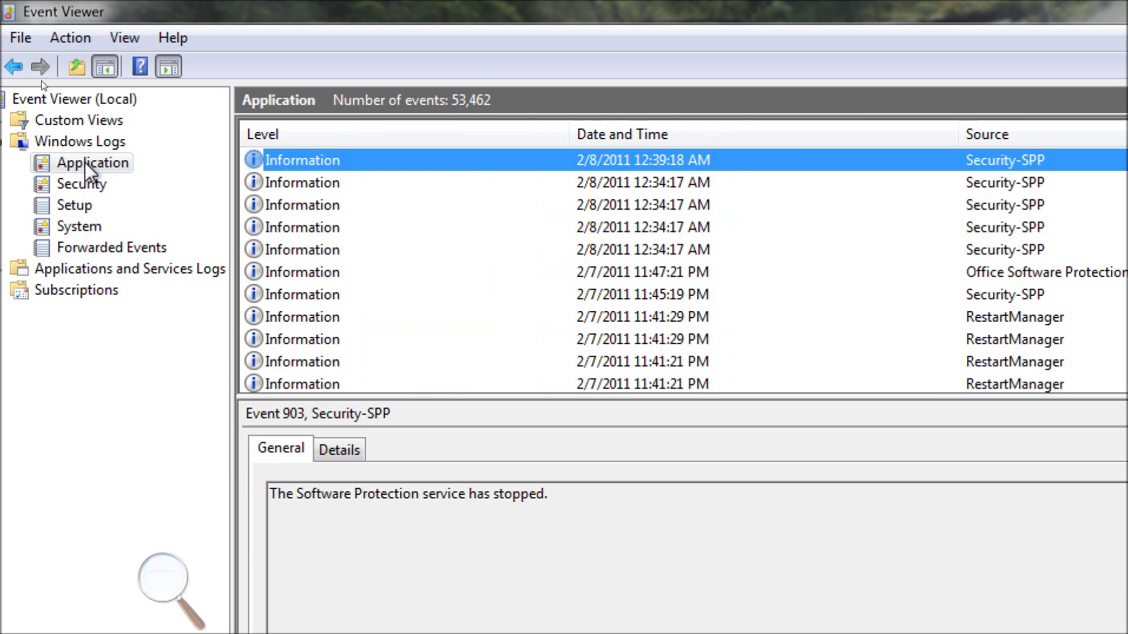
{"action": "scroll", "coordinate": [385, 171], "scroll_direction": "down", "scroll_amount": 8}
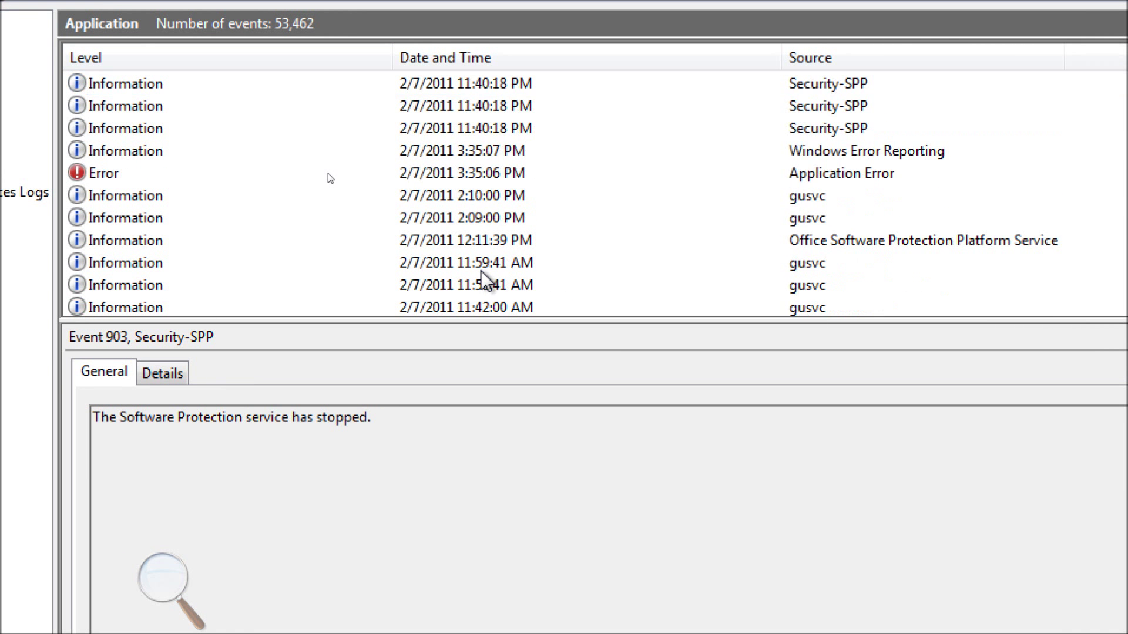
{"action": "scroll", "coordinate": [483, 264], "scroll_direction": "down", "scroll_amount": 20}
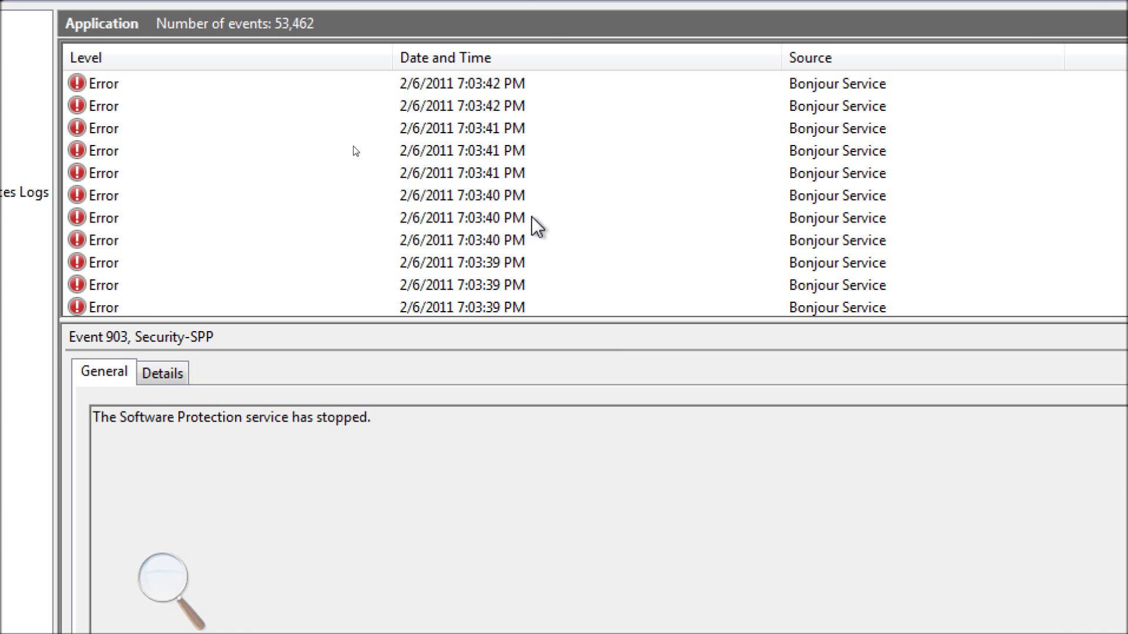
{"action": "scroll", "coordinate": [519, 199], "scroll_direction": "down", "scroll_amount": 20}
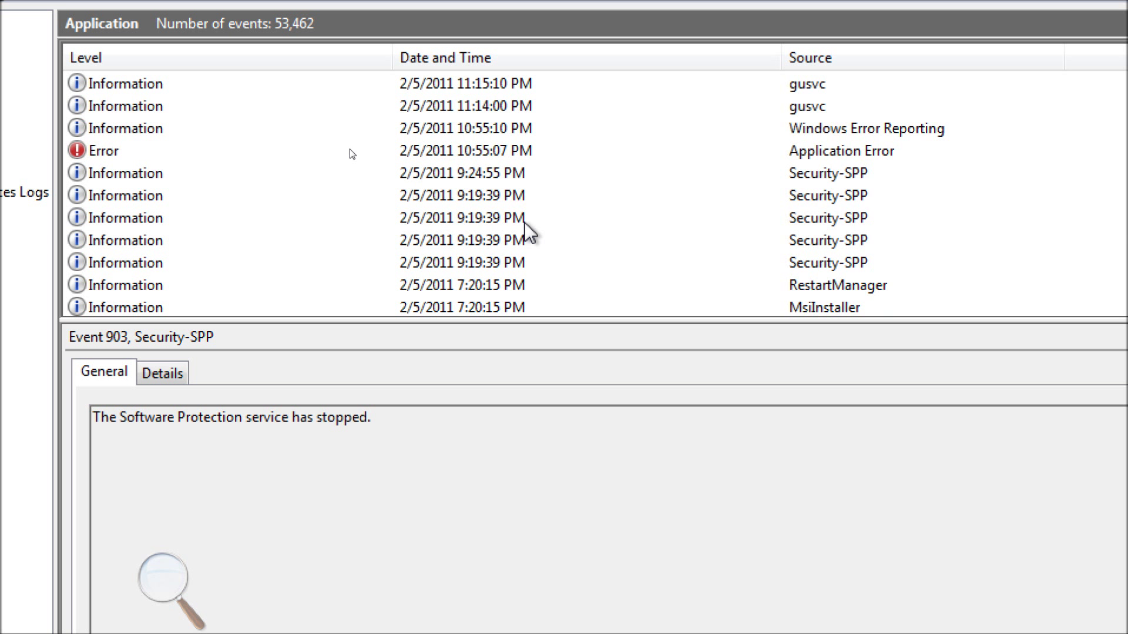
{"action": "scroll", "coordinate": [532, 232], "scroll_direction": "down", "scroll_amount": 20}
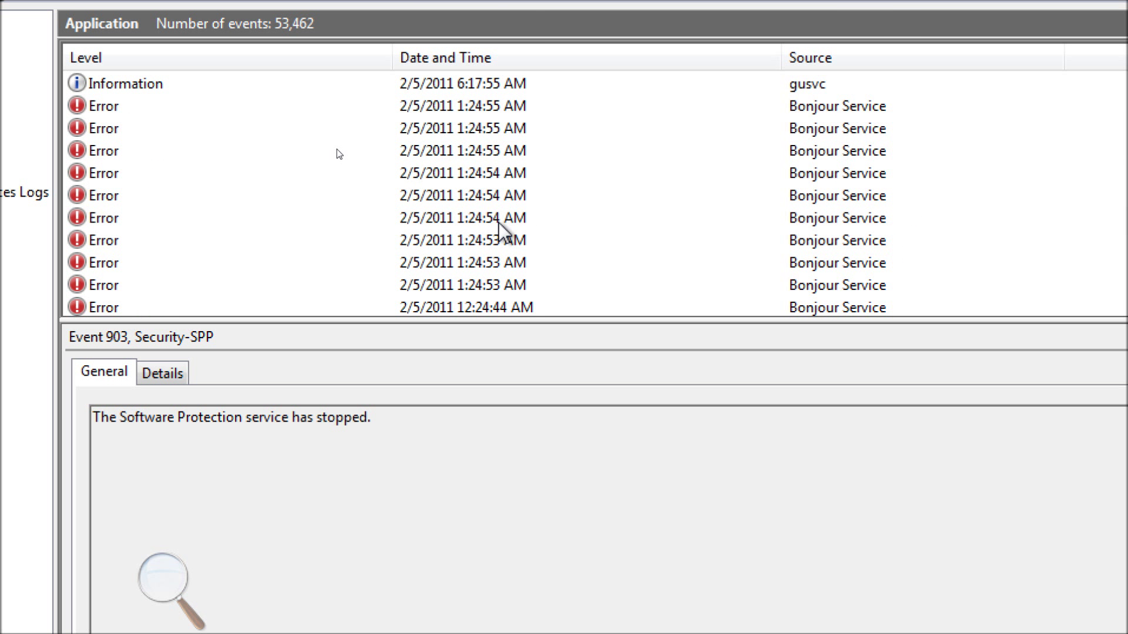
{"action": "scroll", "coordinate": [603, 228], "scroll_direction": "down", "scroll_amount": 20}
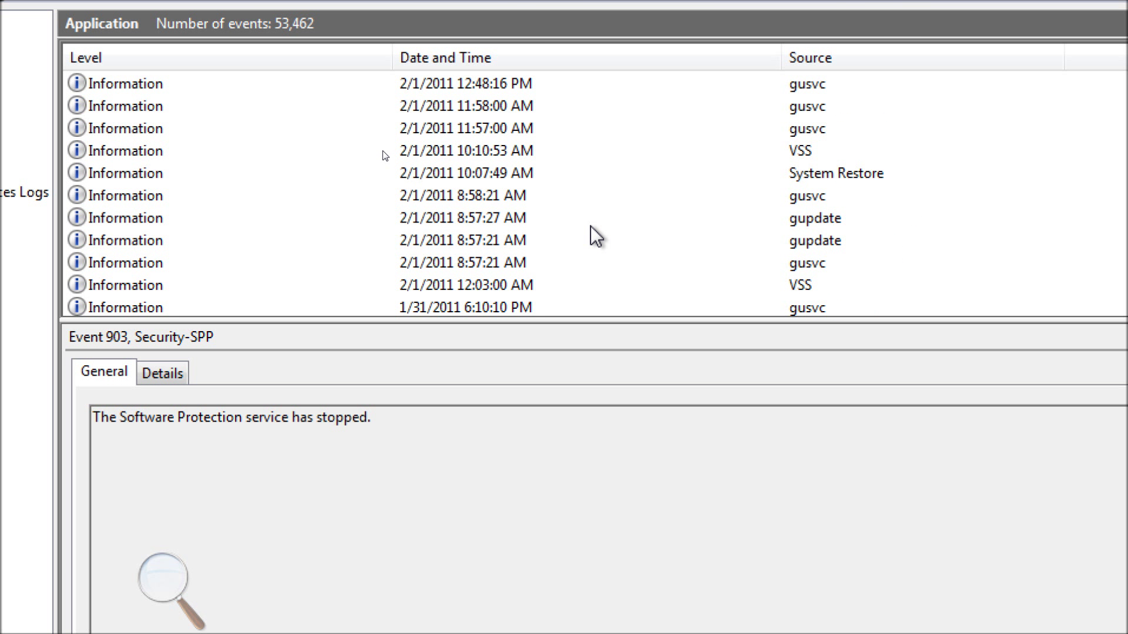
{"action": "scroll", "coordinate": [595, 236], "scroll_direction": "down", "scroll_amount": 20}
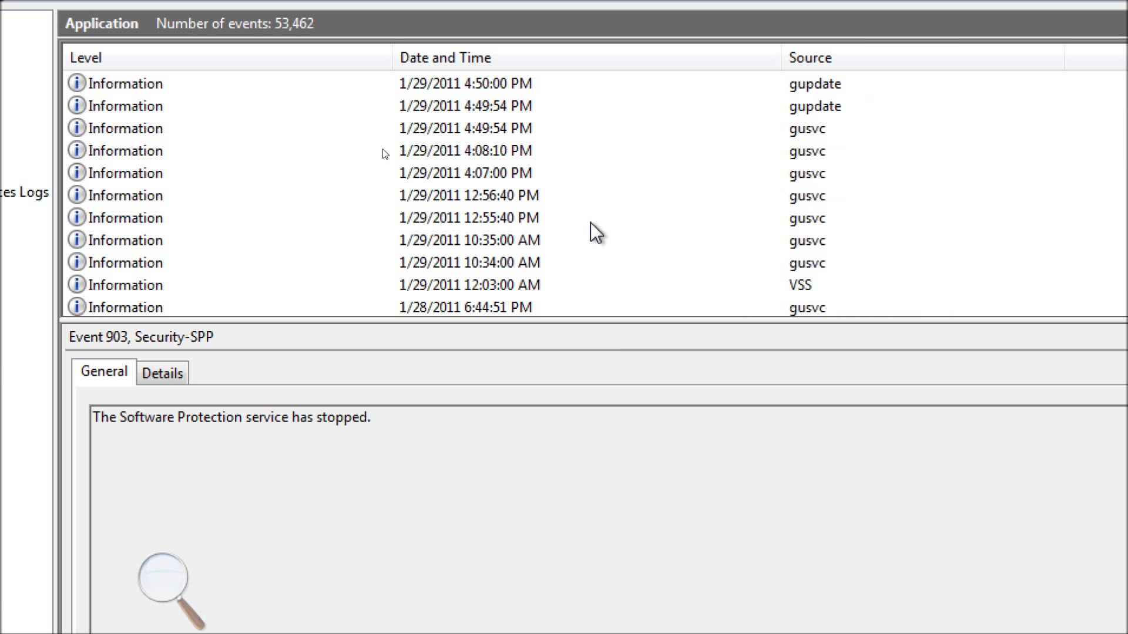
{"action": "scroll", "coordinate": [596, 233], "scroll_direction": "down", "scroll_amount": 20}
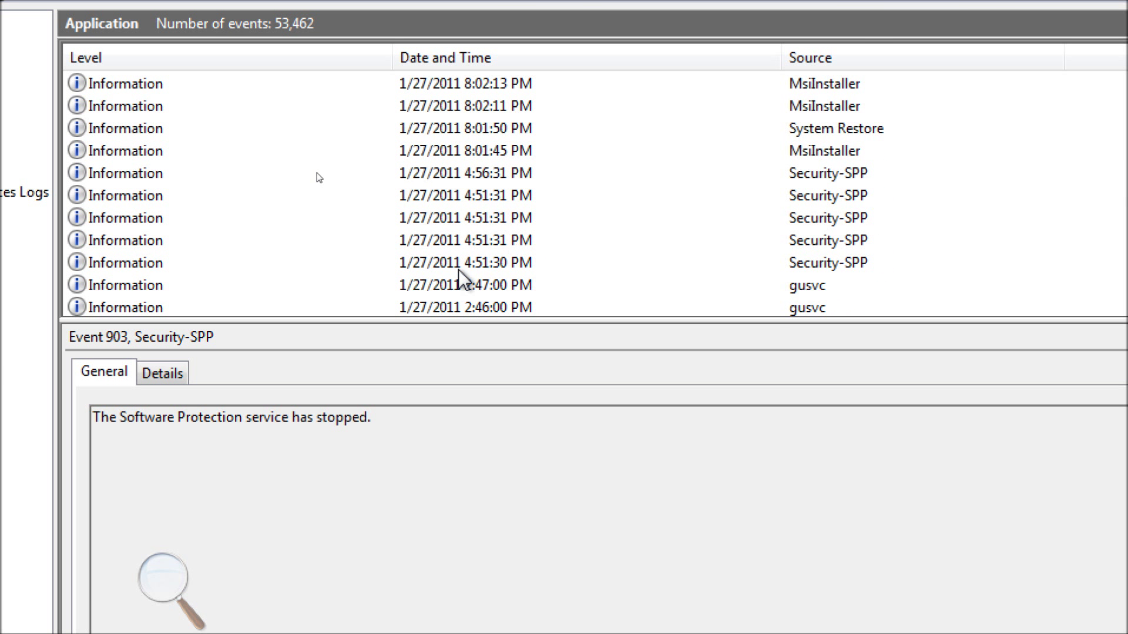
{"action": "scroll", "coordinate": [461, 276], "scroll_direction": "down", "scroll_amount": 20}
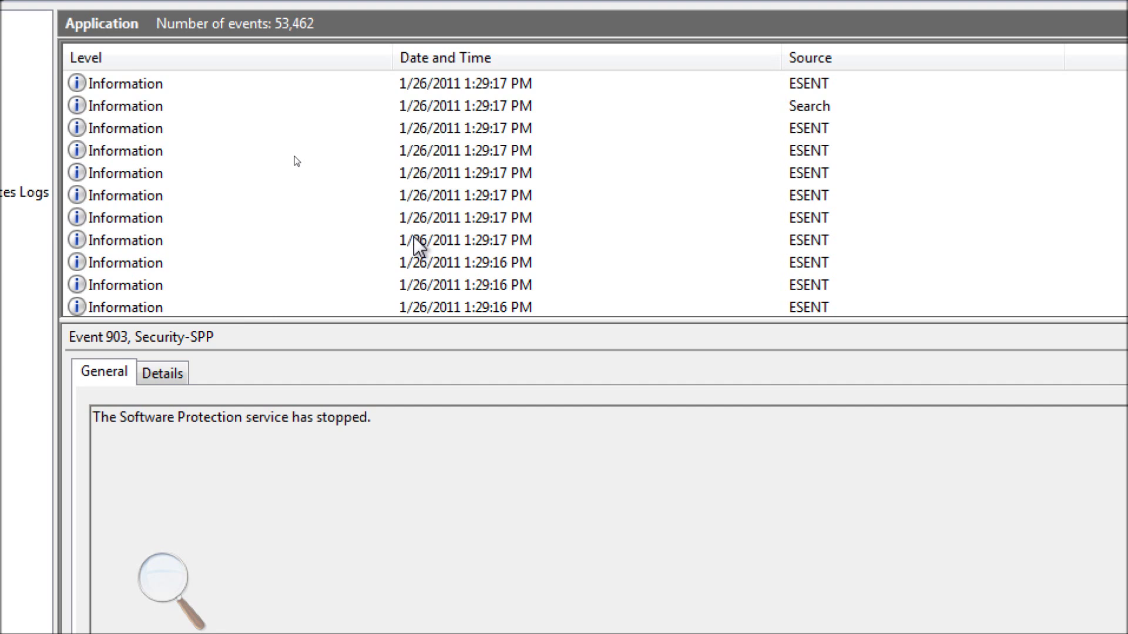